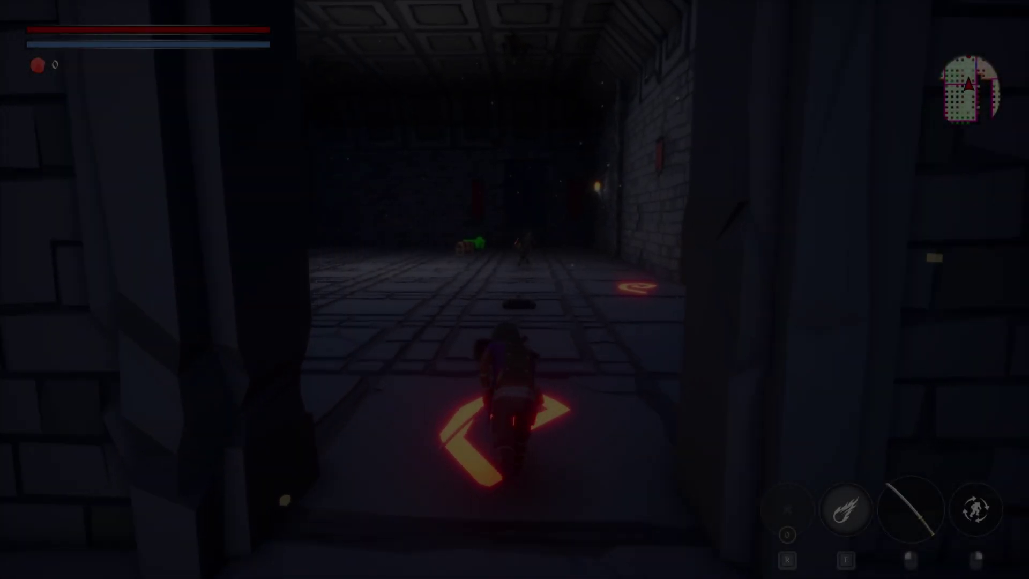
pyautogui.press('w')
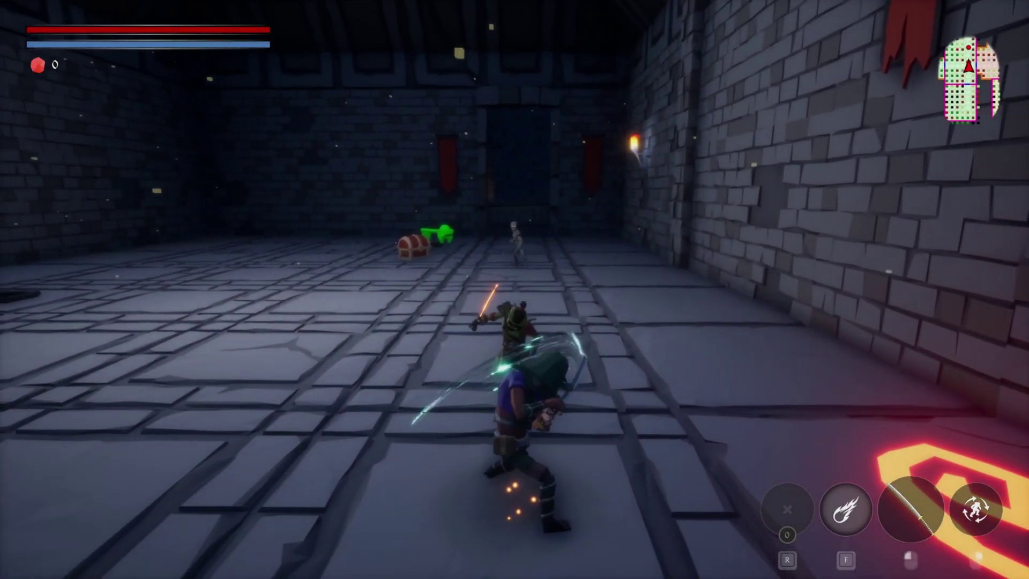
pyautogui.click(514, 289)
pyautogui.click(514, 290)
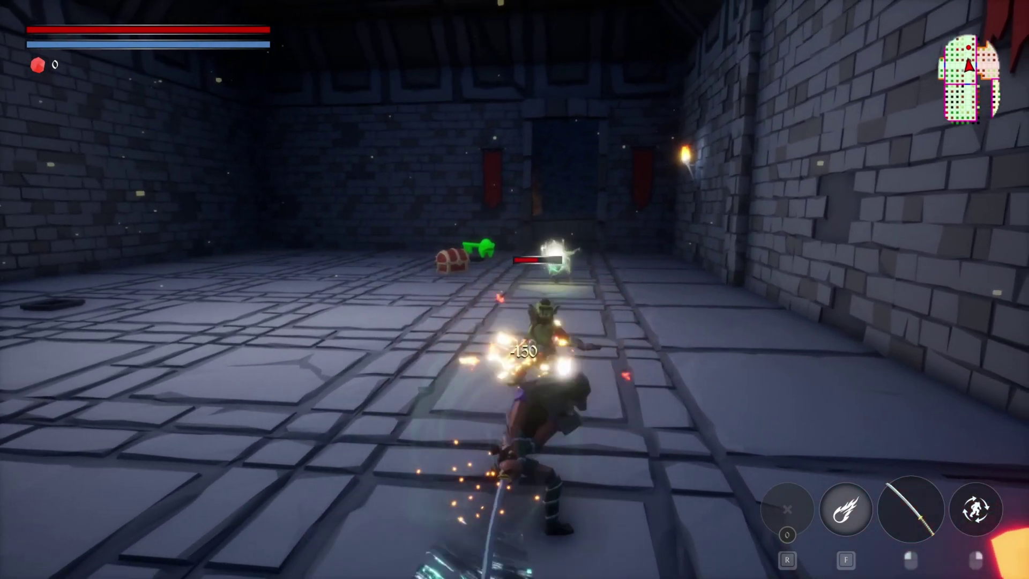
pyautogui.click(514, 289)
pyautogui.click(515, 289)
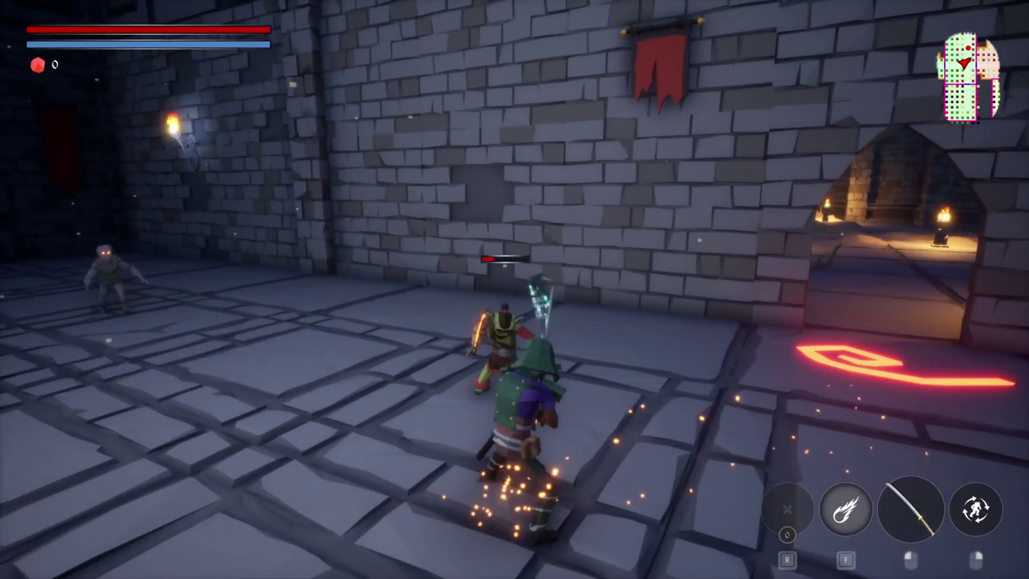
pyautogui.click(514, 289)
pyautogui.click(514, 290)
pyautogui.click(514, 289)
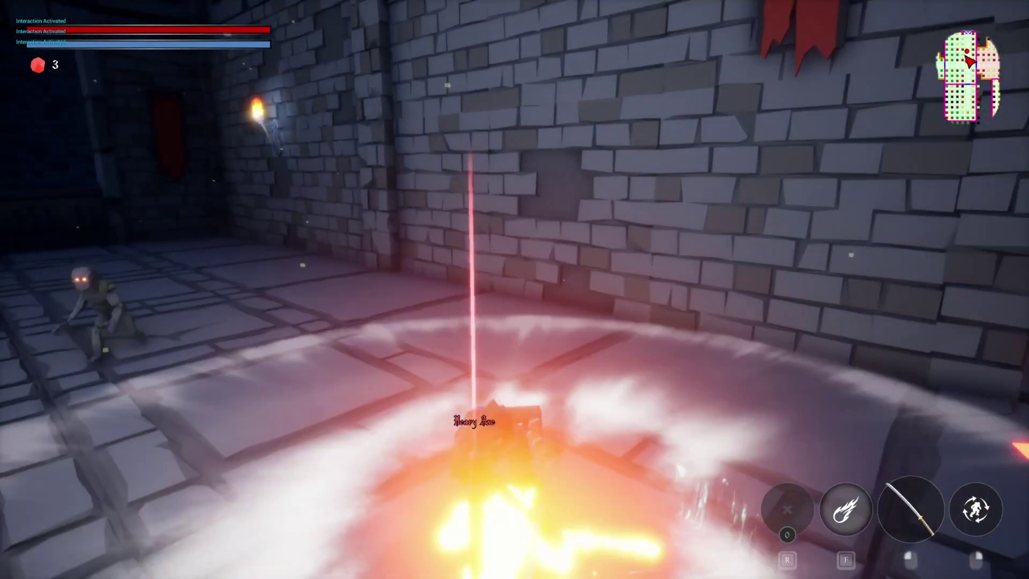
pyautogui.press('w')
pyautogui.rightClick(514, 289)
pyautogui.click(514, 290)
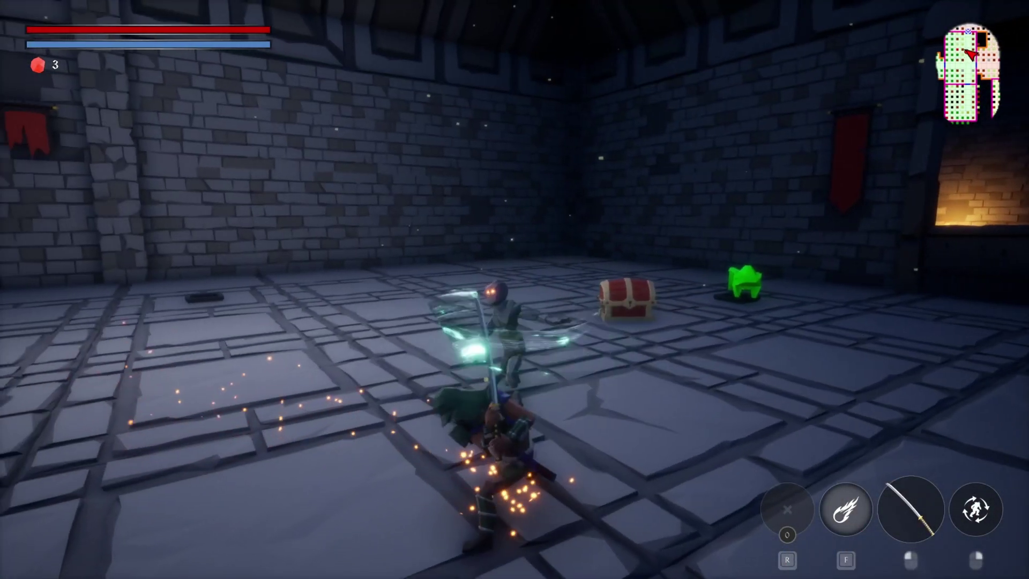
pyautogui.click(514, 289)
pyautogui.click(514, 289)
pyautogui.click(515, 289)
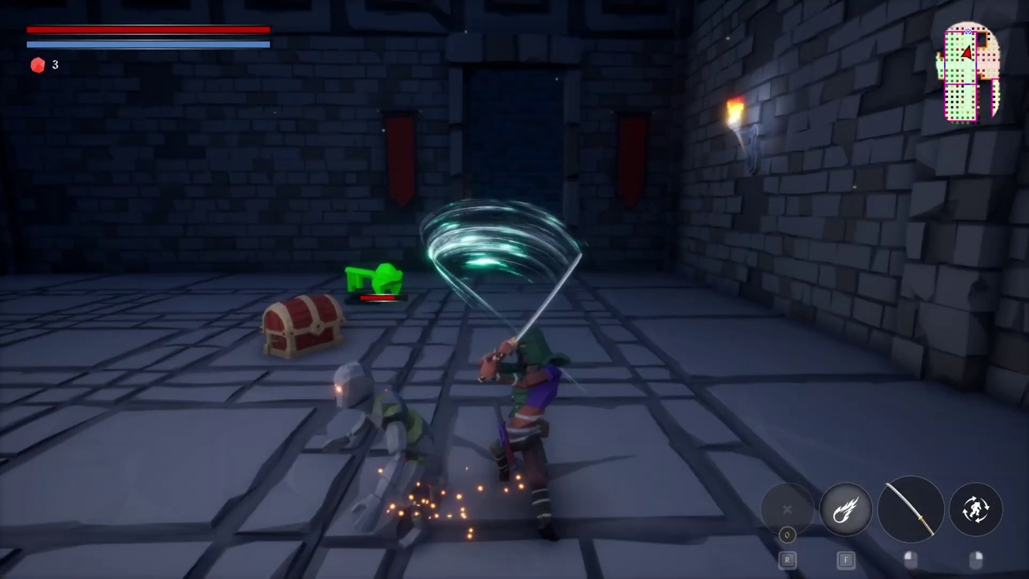
pyautogui.click(514, 289)
pyautogui.click(514, 289)
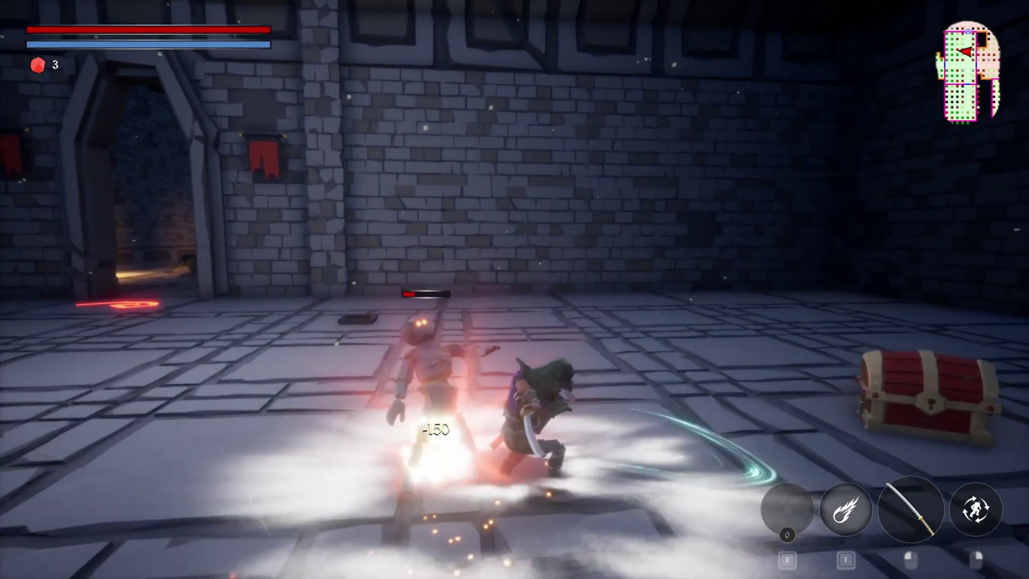
pyautogui.click(515, 290)
pyautogui.click(514, 289)
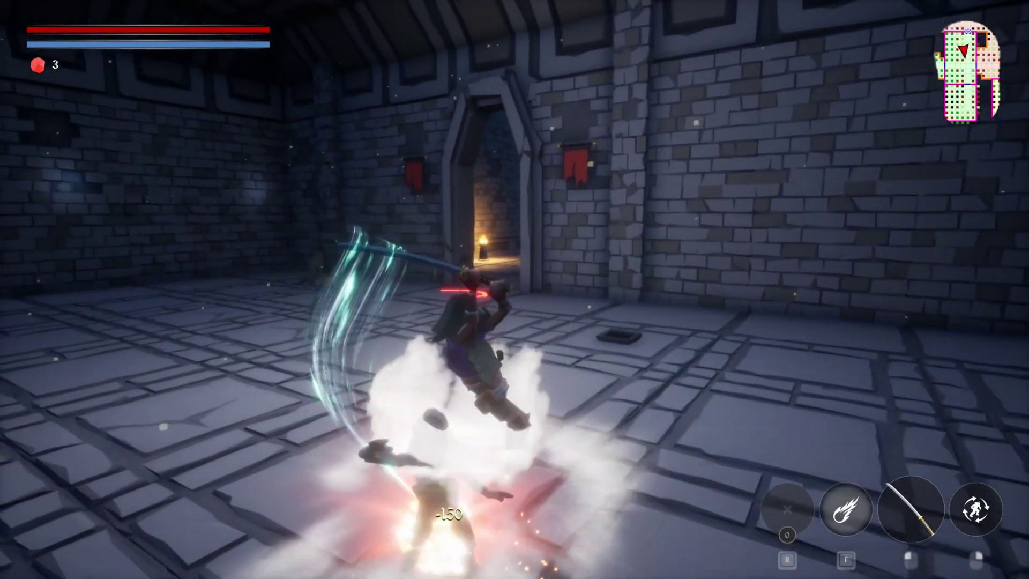
pyautogui.click(515, 289)
pyautogui.press('a')
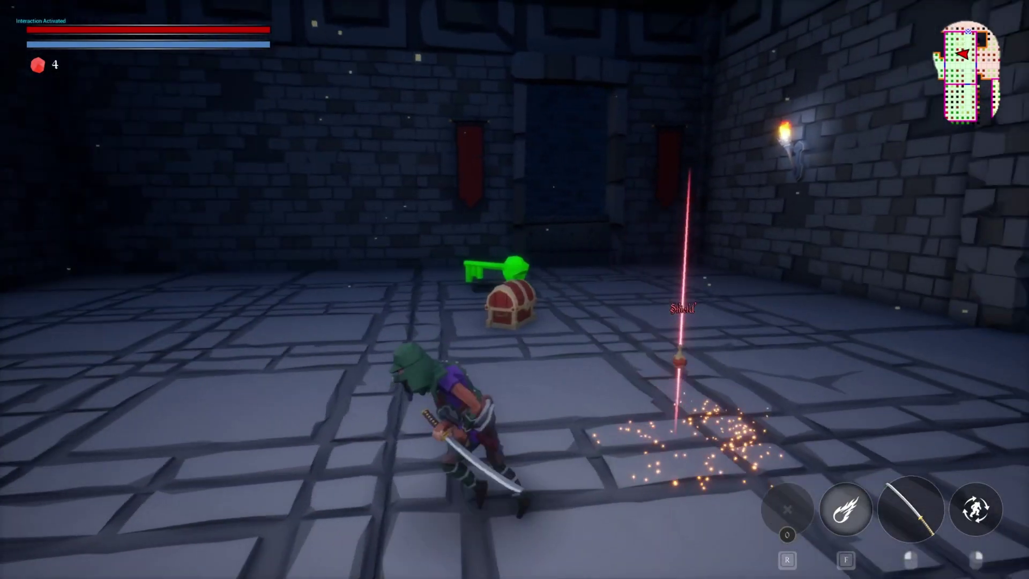
pyautogui.press('w')
pyautogui.press('w')
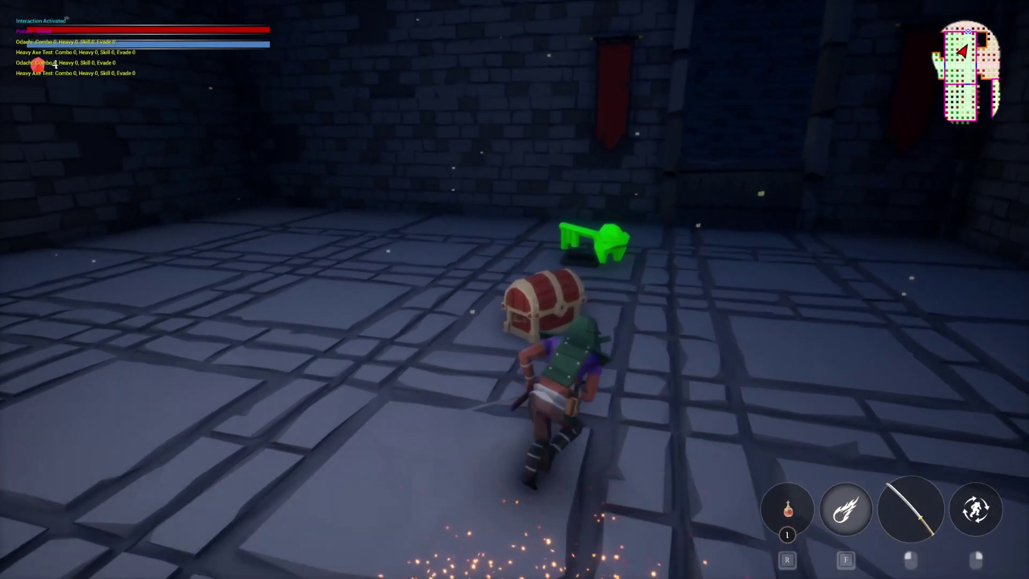
pyautogui.press('v')
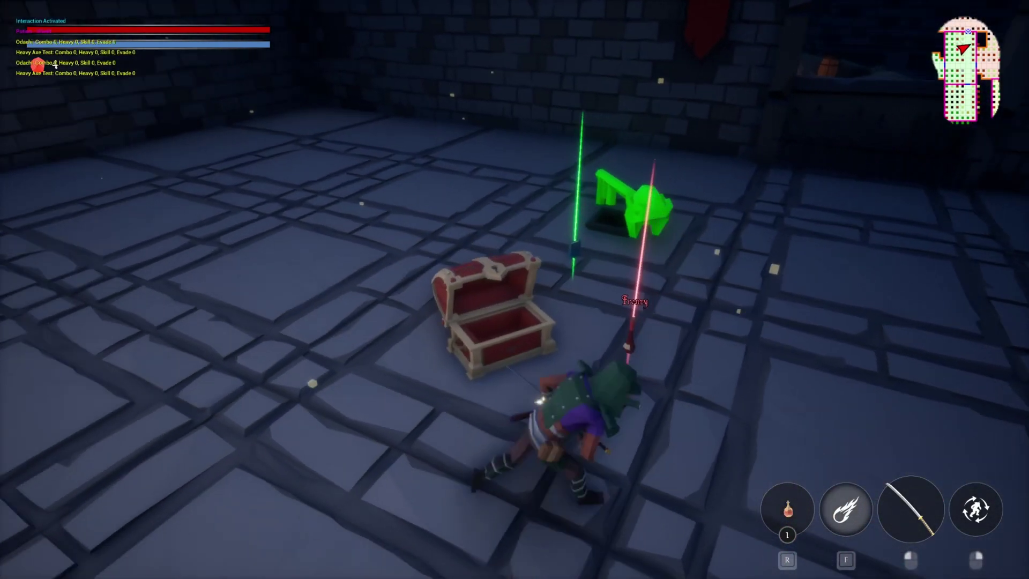
pyautogui.press('v')
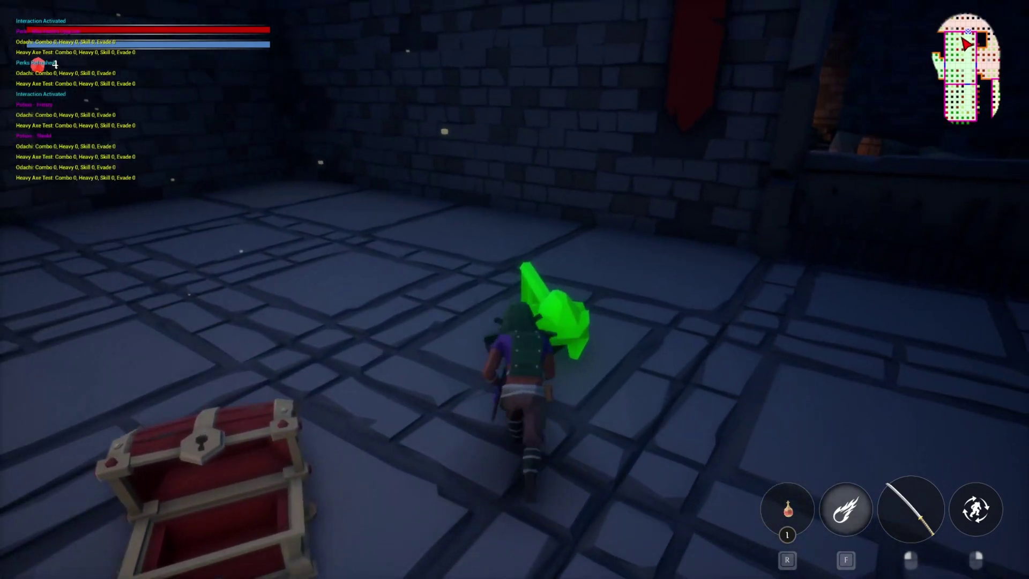
pyautogui.press('w')
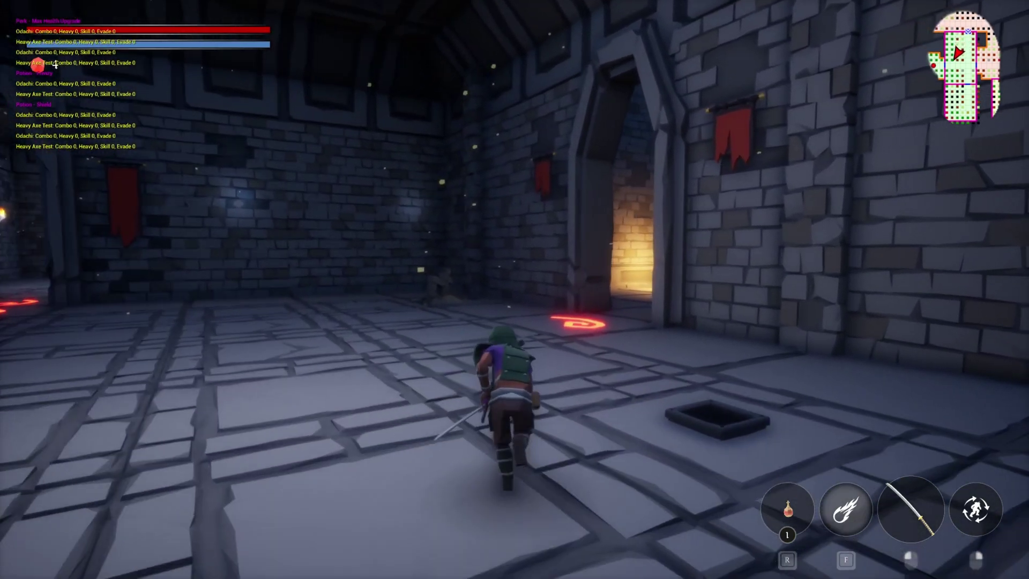
pyautogui.press('w')
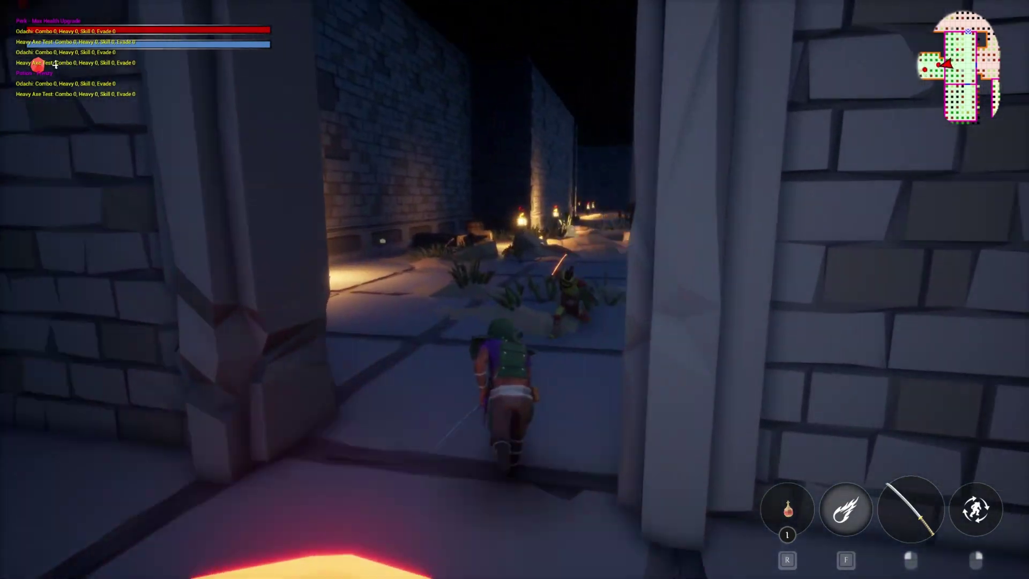
pyautogui.click(514, 289)
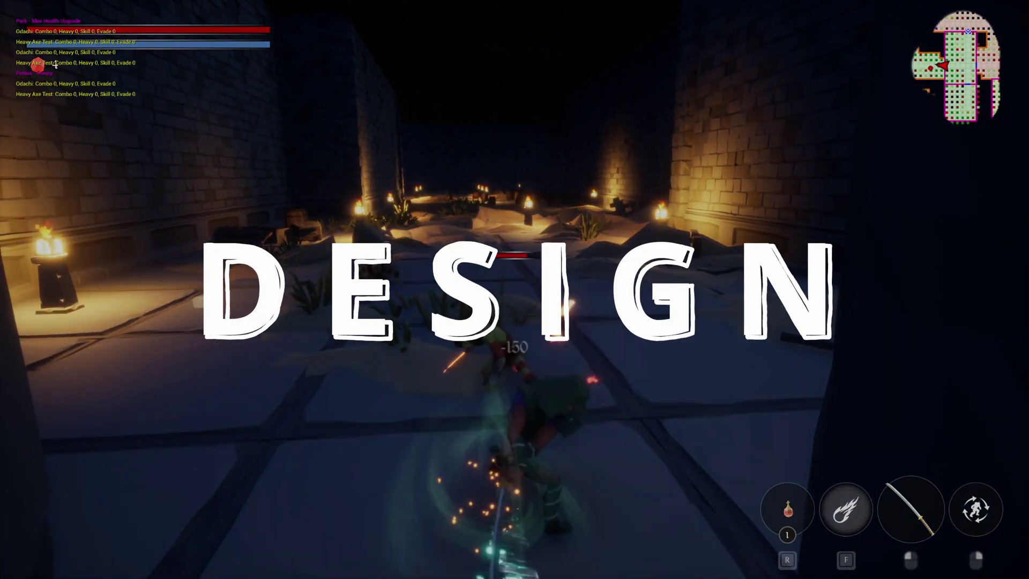
pyautogui.press('w')
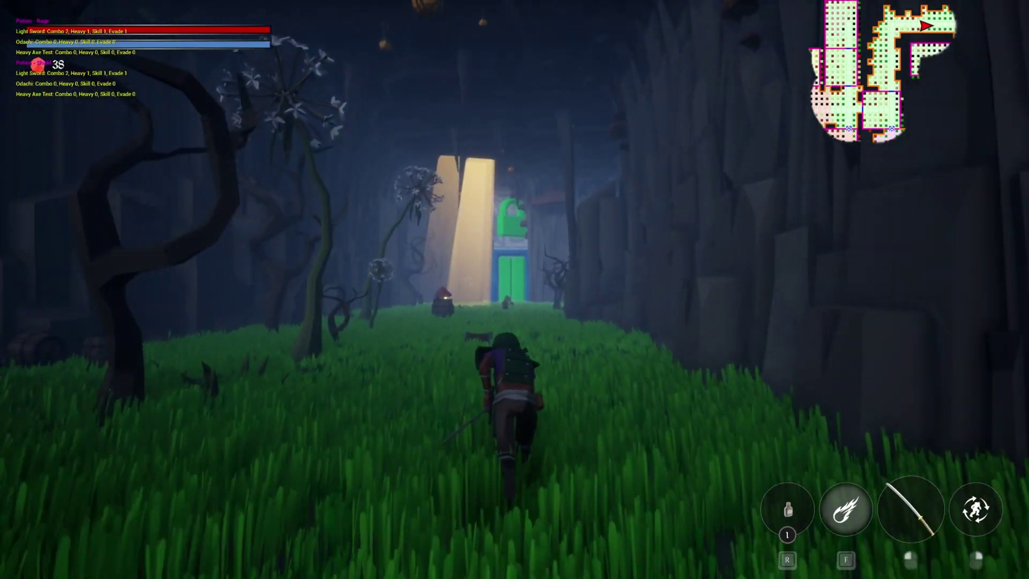
pyautogui.press('w')
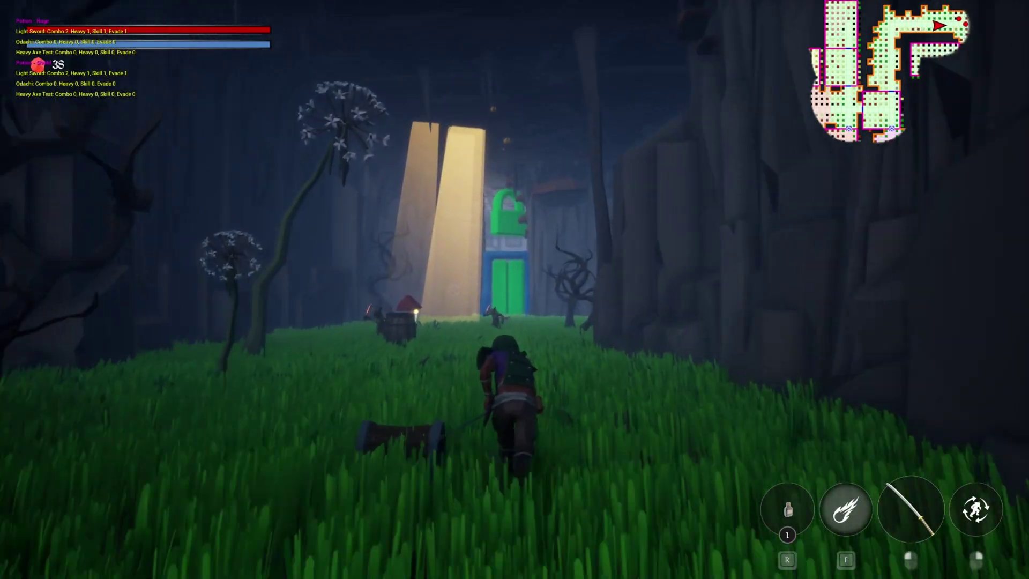
pyautogui.press('w')
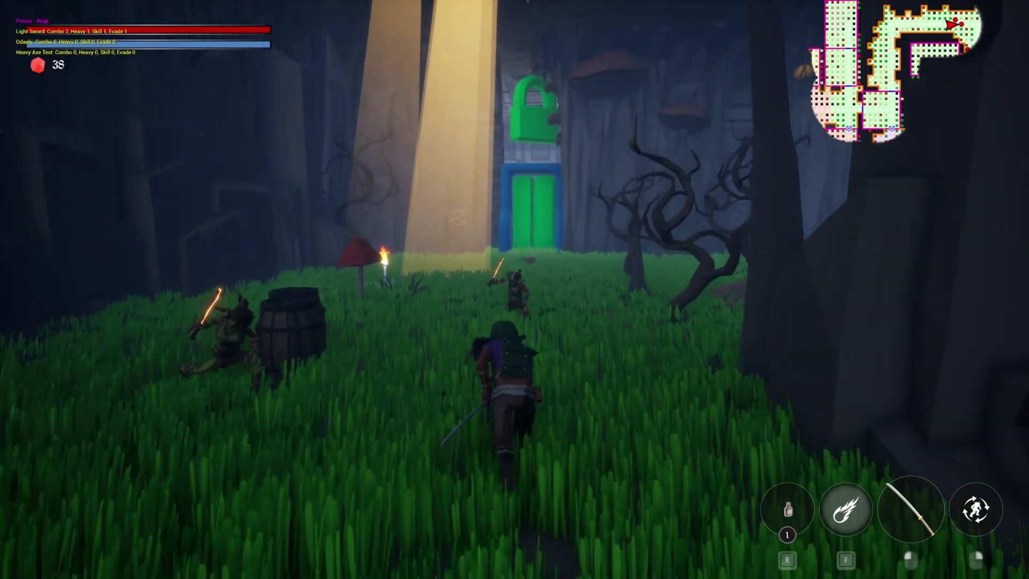
pyautogui.click(515, 289)
pyautogui.click(514, 289)
pyautogui.click(514, 290)
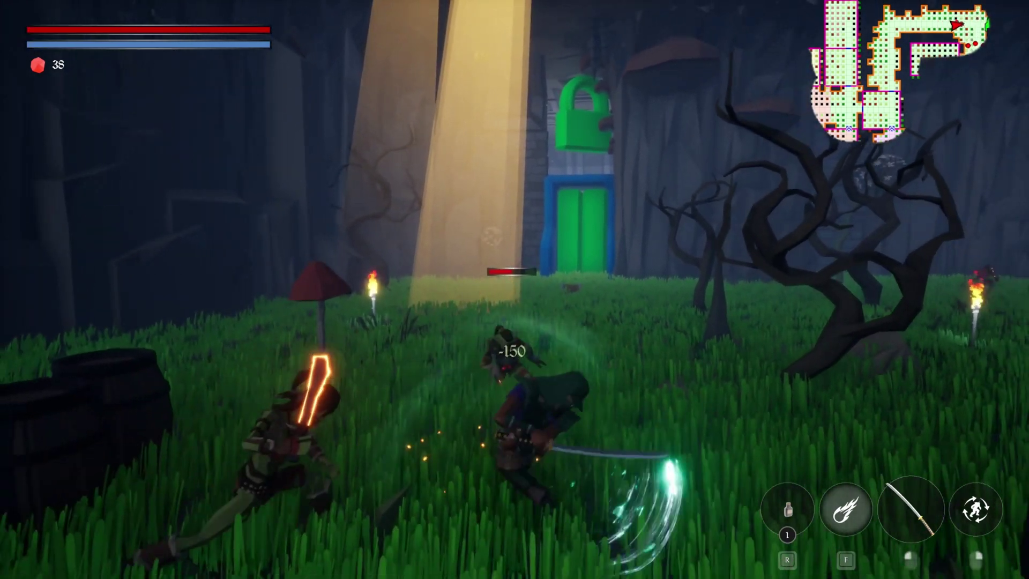
pyautogui.click(514, 289)
pyautogui.click(514, 290)
pyautogui.click(514, 290)
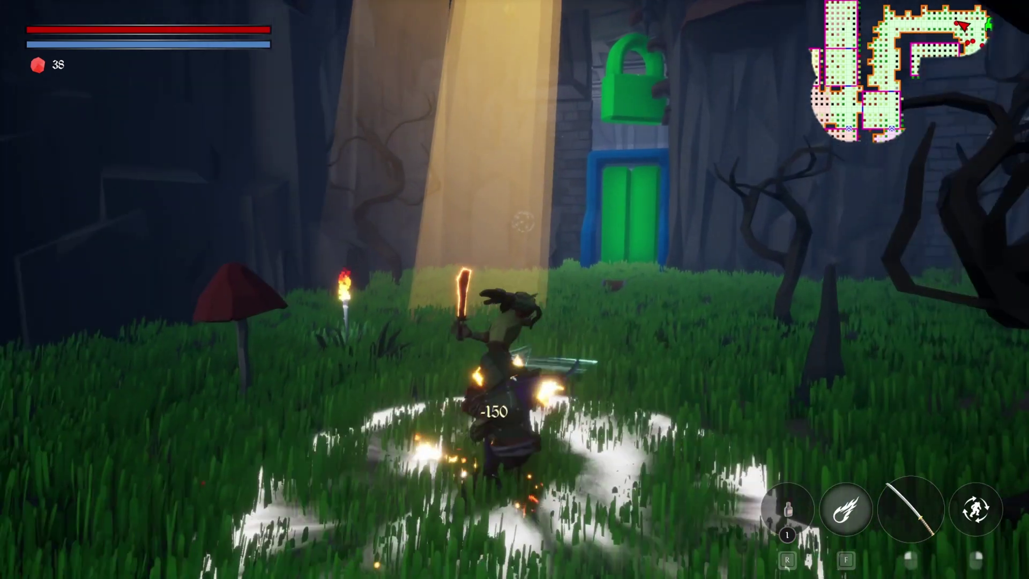
pyautogui.click(514, 290)
pyautogui.click(515, 289)
pyautogui.click(515, 289)
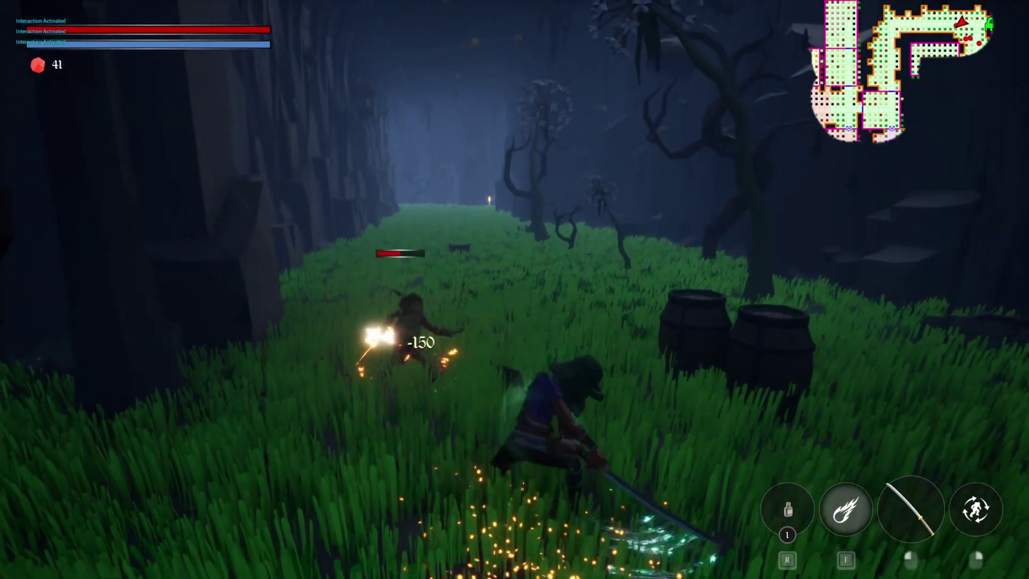
pyautogui.click(515, 289)
pyautogui.click(514, 289)
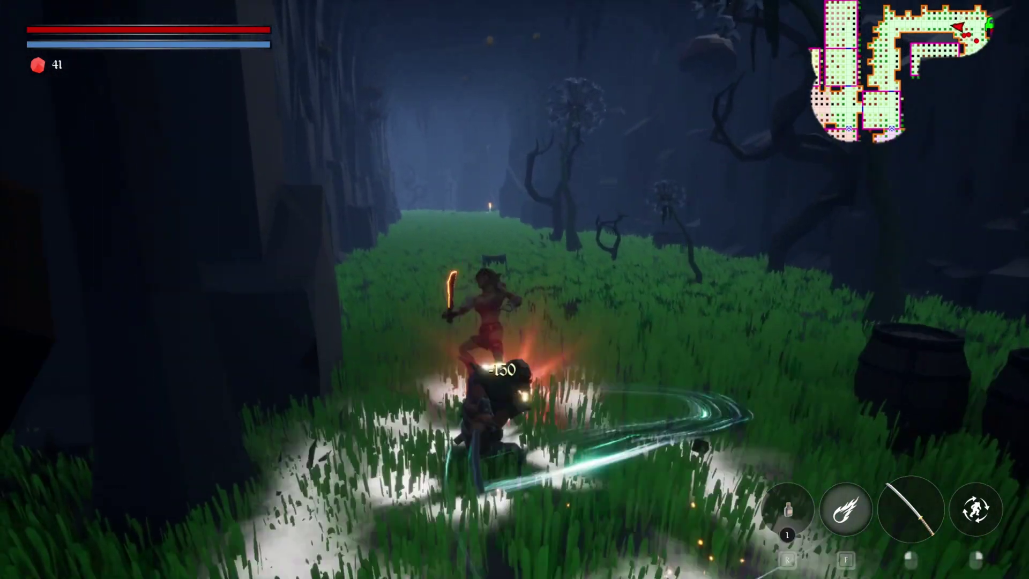
pyautogui.click(514, 290)
pyautogui.press('v')
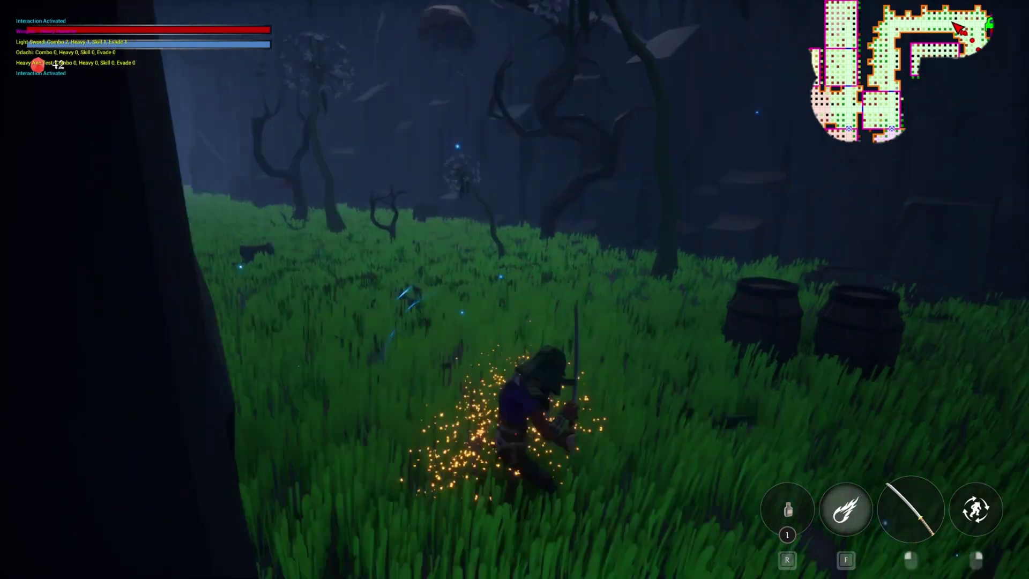
pyautogui.press('w')
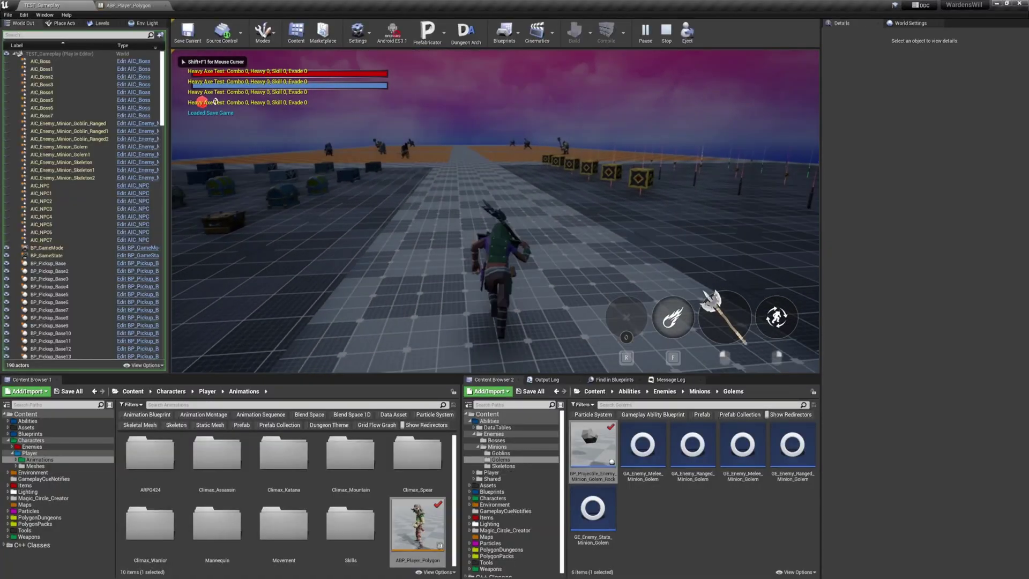
# Test the axe-wielding character's evade and movement in the gameplay test level and end the play session.
pyautogui.rightClick(495, 211)
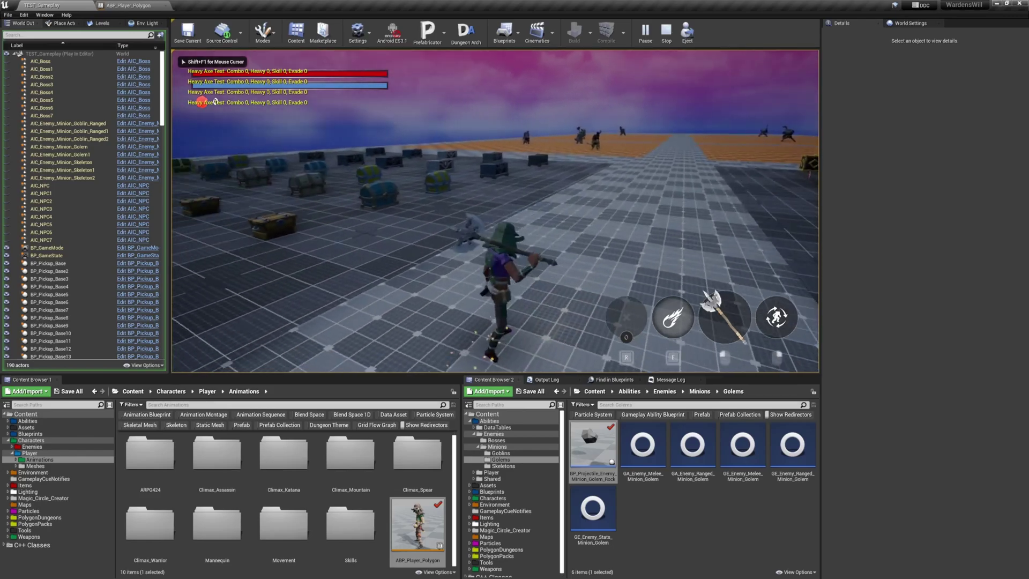
pyautogui.press('d')
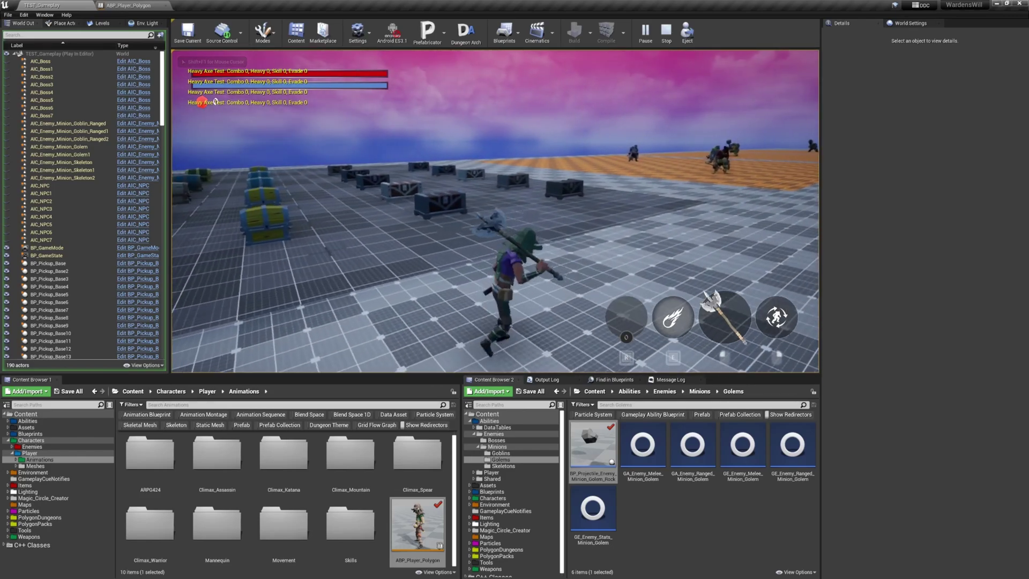
pyautogui.press('Escape')
# In ABP_Player_Polygon, go through the Locomotion state machine into the Idle / Locomotion state and open the heavy weapon's idle/run blend space.
pyautogui.click(111, 6)
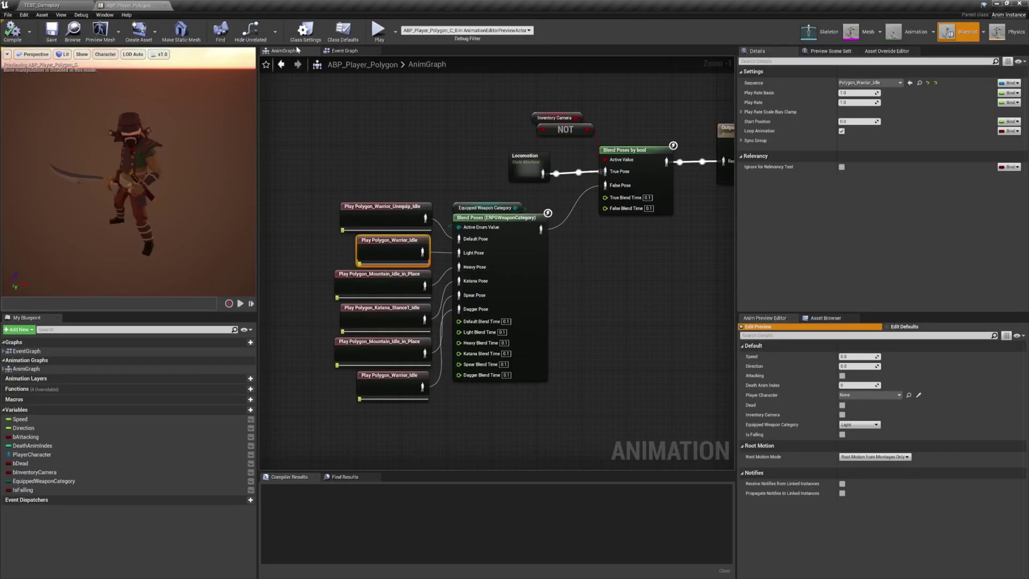
pyautogui.doubleClick(540, 163)
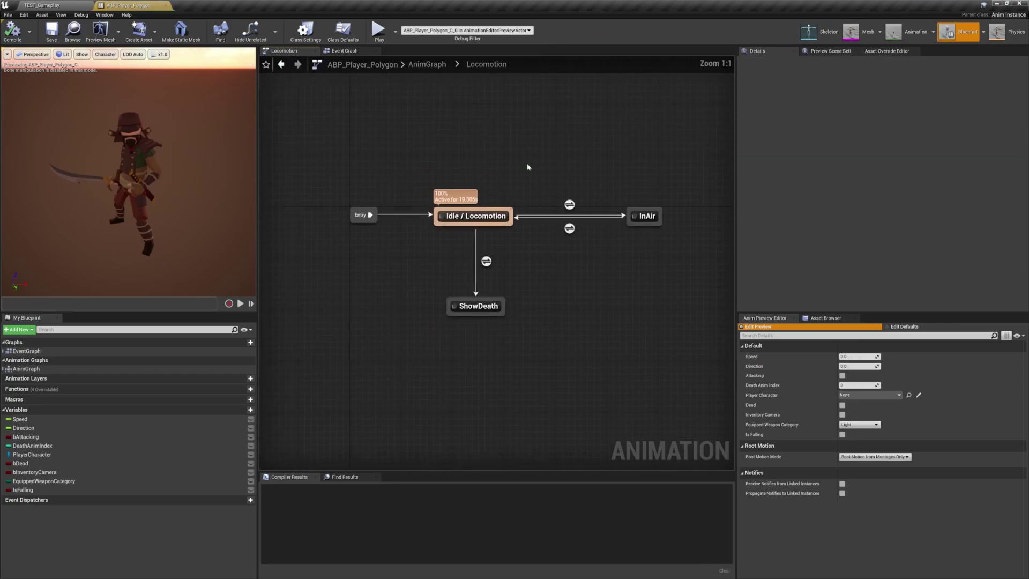
pyautogui.doubleClick(482, 231)
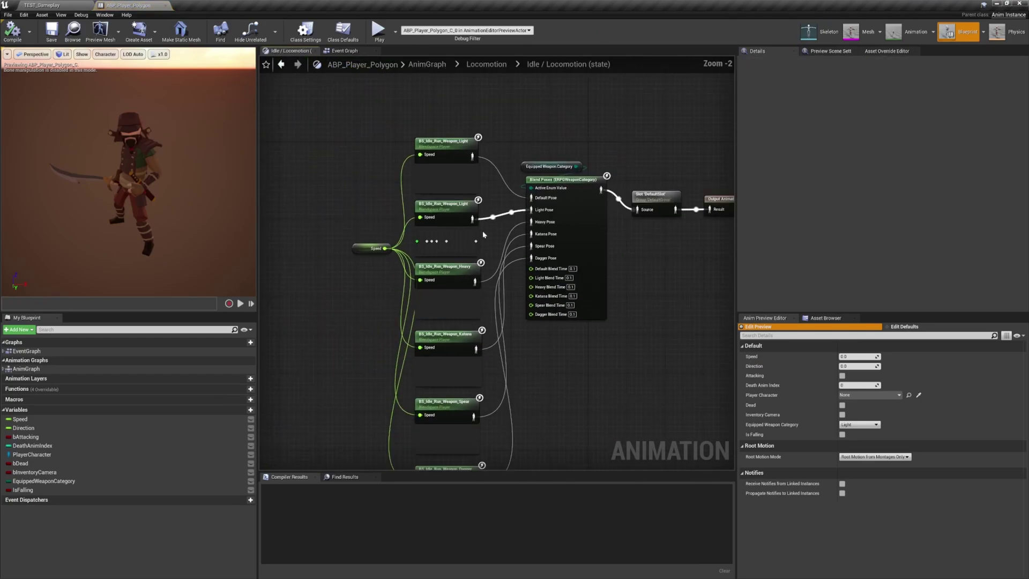
pyautogui.moveTo(483, 235); pyautogui.dragTo(481, 149, button='right')
pyautogui.doubleClick(461, 196)
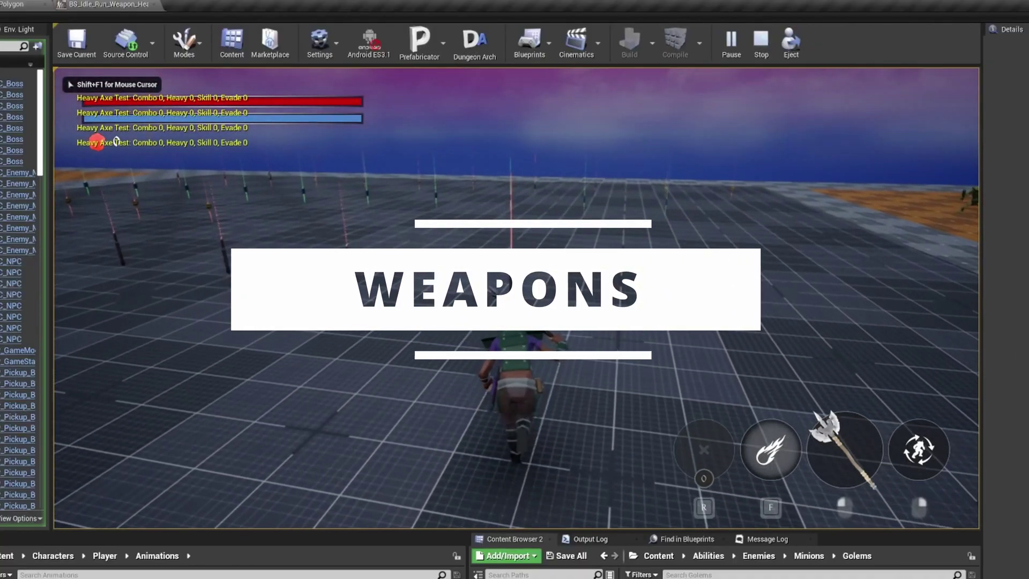
# Run through the weapon pickups in the play session and collect the Naginata and the Light Sword.
pyautogui.press('v')
pyautogui.press('w')
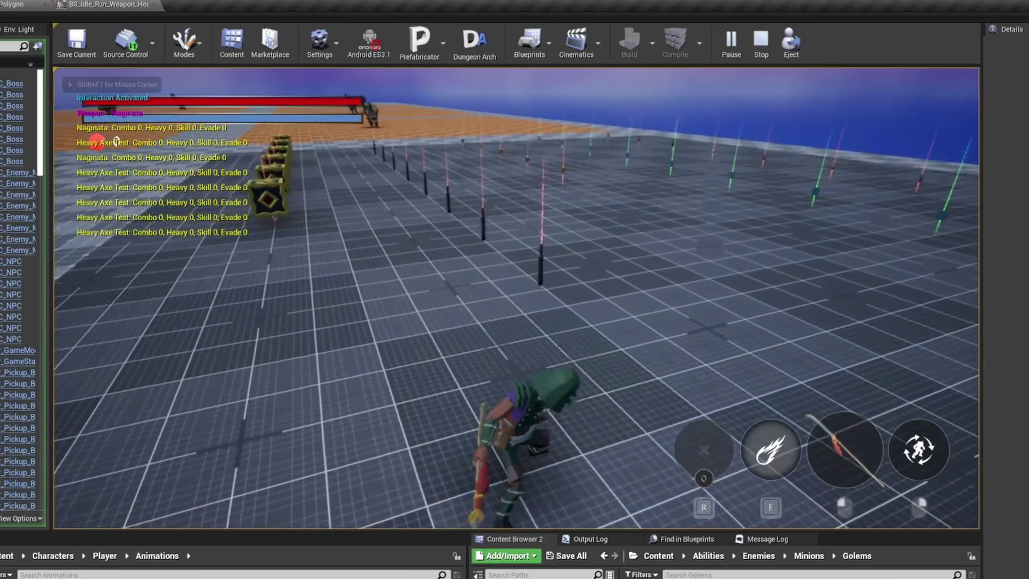
pyautogui.press('w')
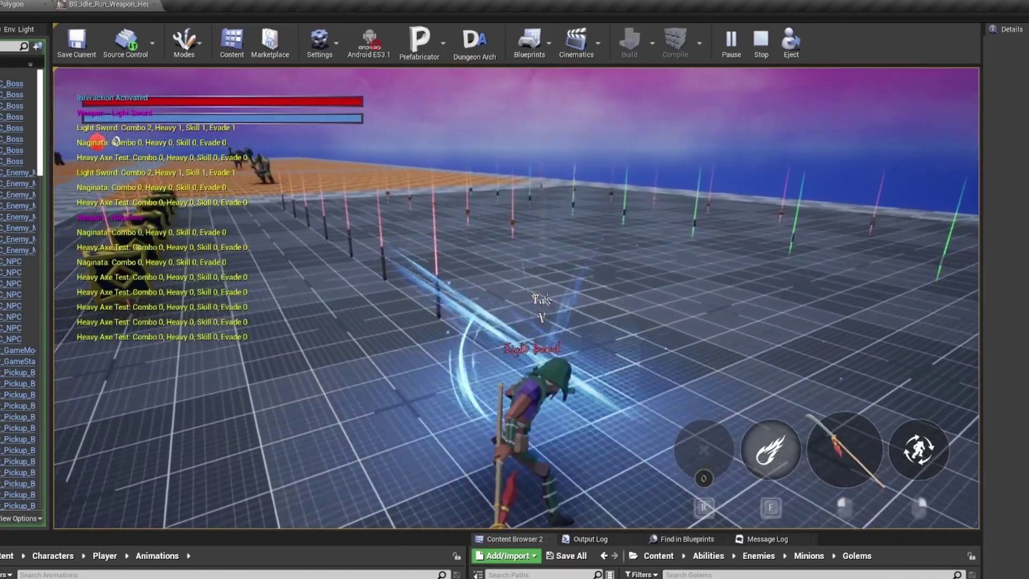
pyautogui.press('w')
pyautogui.press('w')
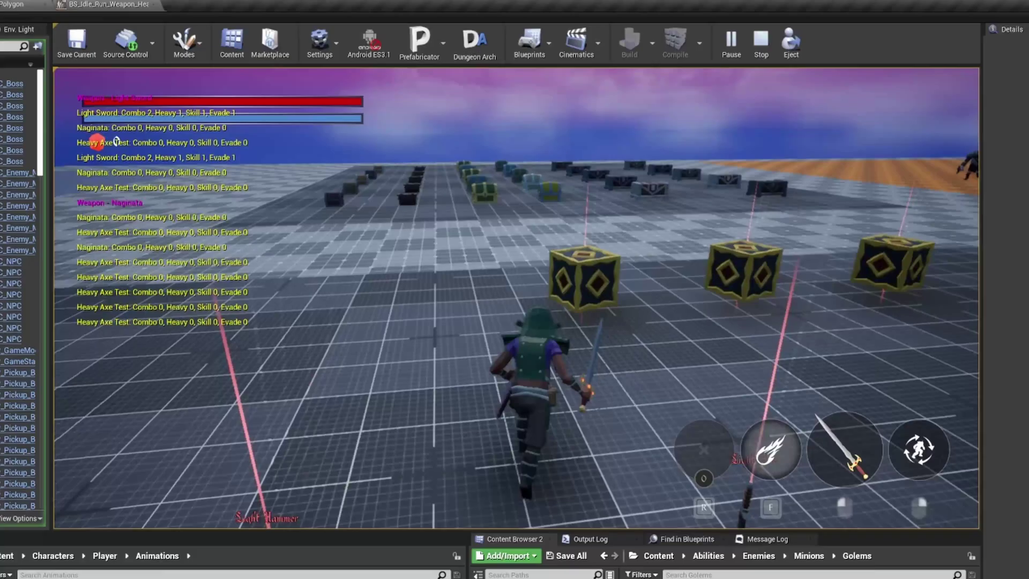
# Swap between the carried weapons while running, equip the Naginata and test its attack combo on the open floor.
pyautogui.press('1')
pyautogui.press('w')
pyautogui.press('1')
pyautogui.click(515, 298)
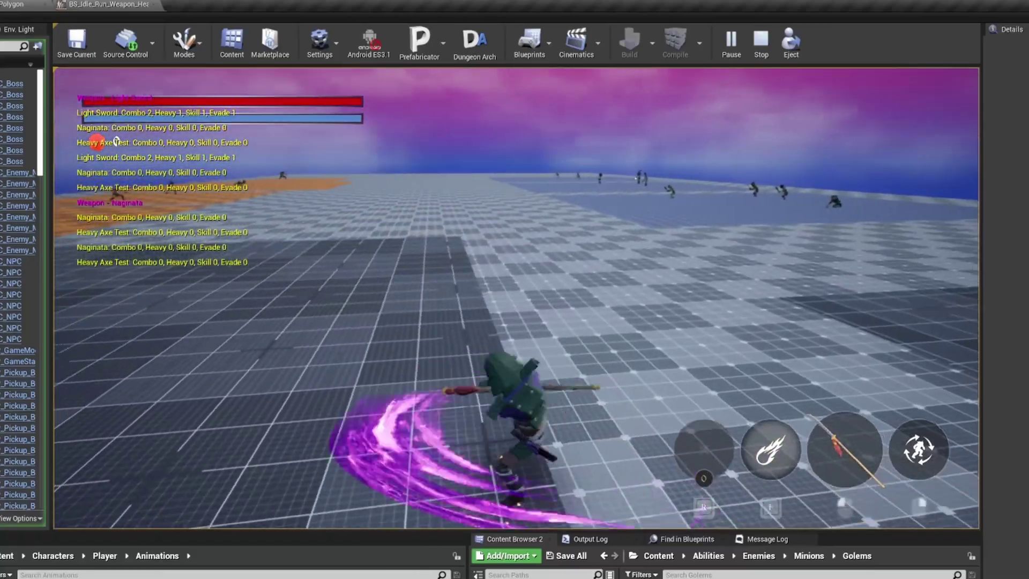
pyautogui.click(515, 298)
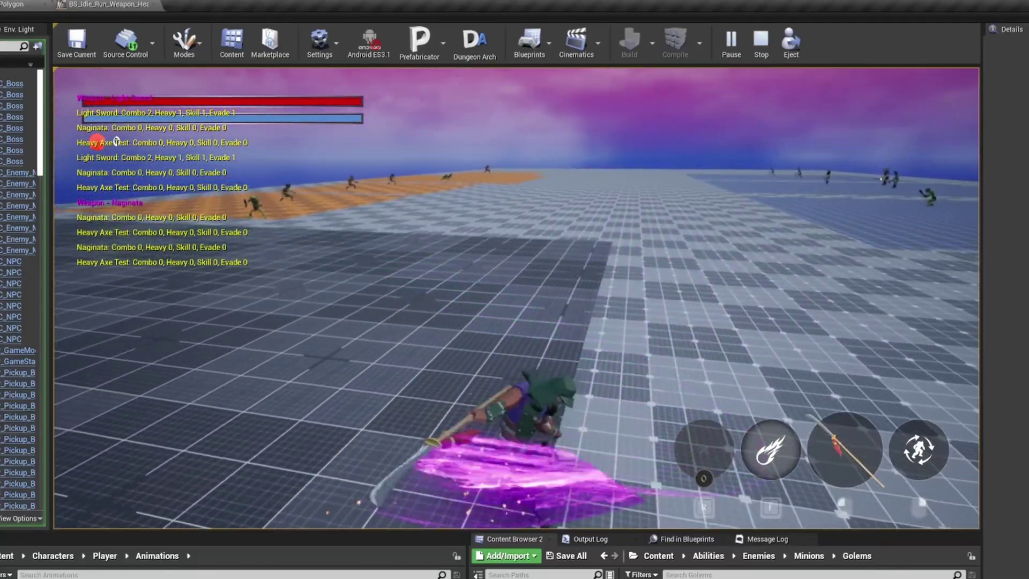
# Test the Naginata's evade and attack on the open floor, and collect the Heavy Hammer pickup.
pyautogui.press('space')
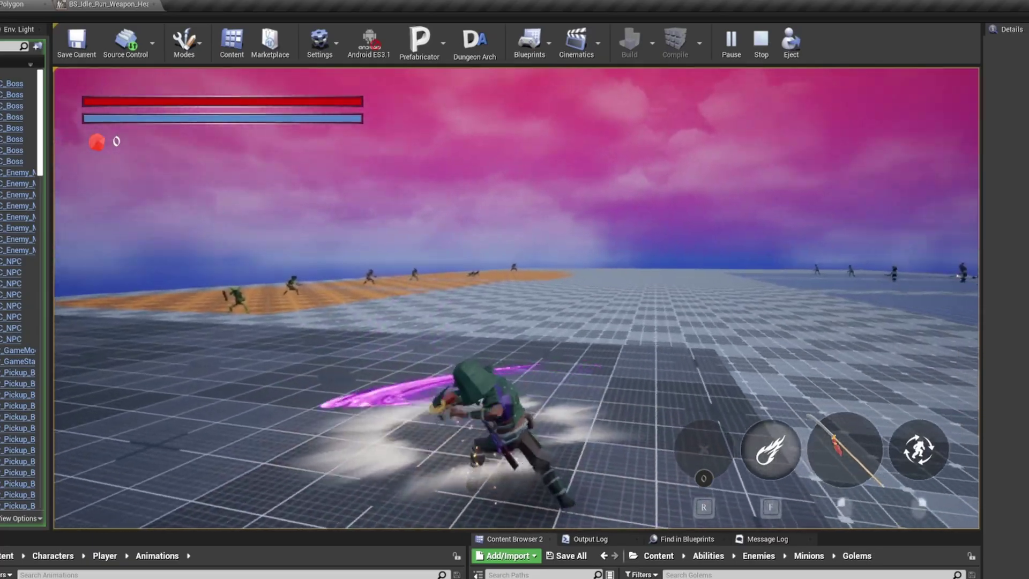
pyautogui.click(516, 298)
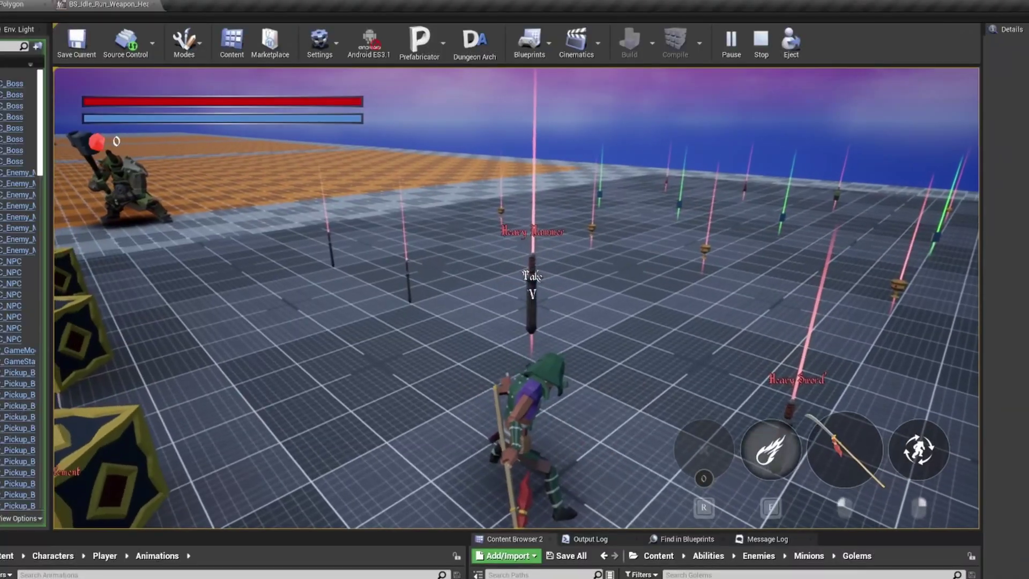
pyautogui.press('v')
# Equip the Heavy Hammer in the first weapon slot of the inventory in place of the axe and return to the game.
pyautogui.press('i')
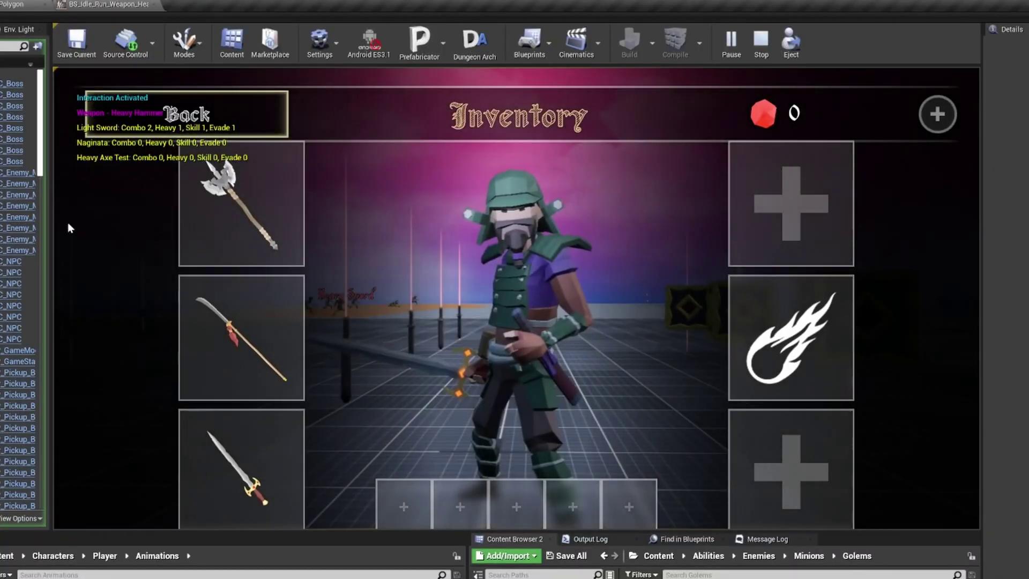
pyautogui.click(271, 226)
pyautogui.click(866, 388)
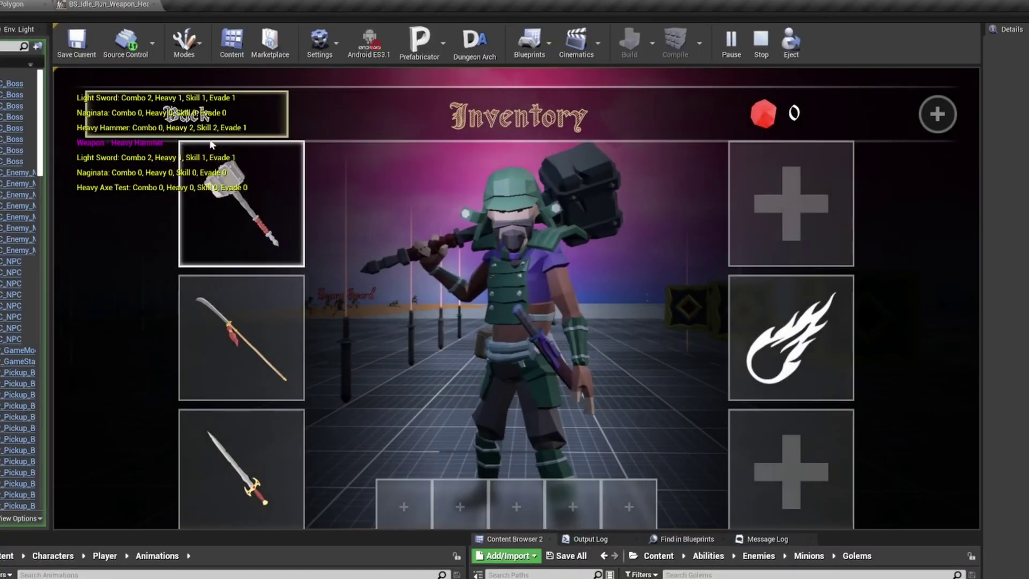
pyautogui.click(250, 132)
# Run with the Heavy Hammer past the element boxes and test its attack combo.
pyautogui.press('w')
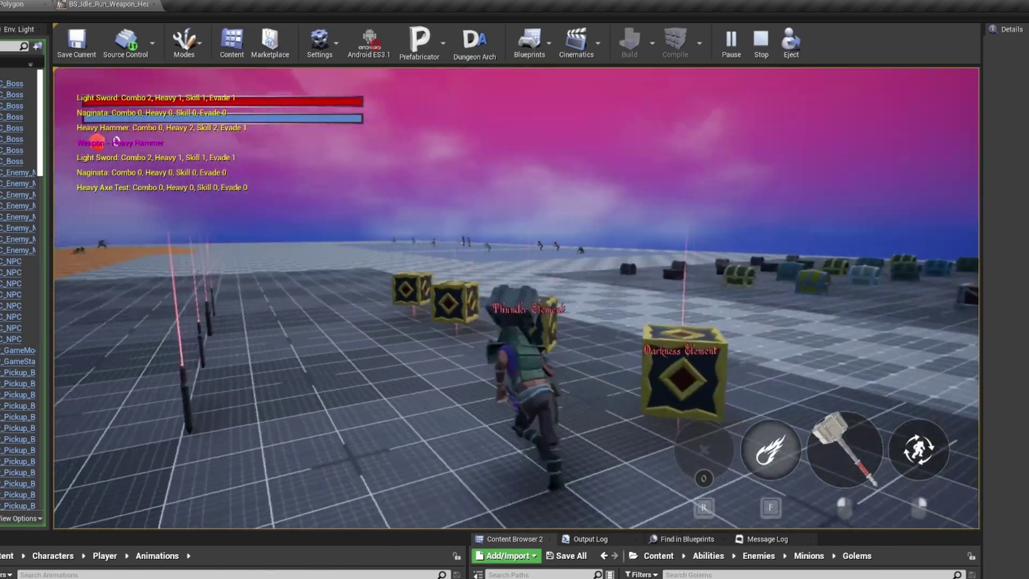
pyautogui.click(516, 297)
pyautogui.click(516, 298)
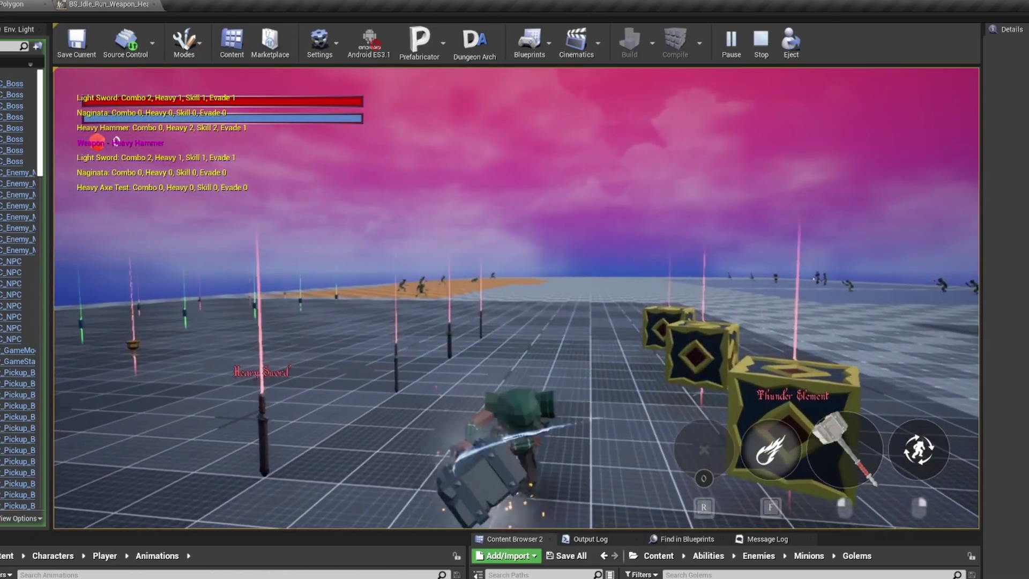
pyautogui.click(516, 298)
pyautogui.click(516, 297)
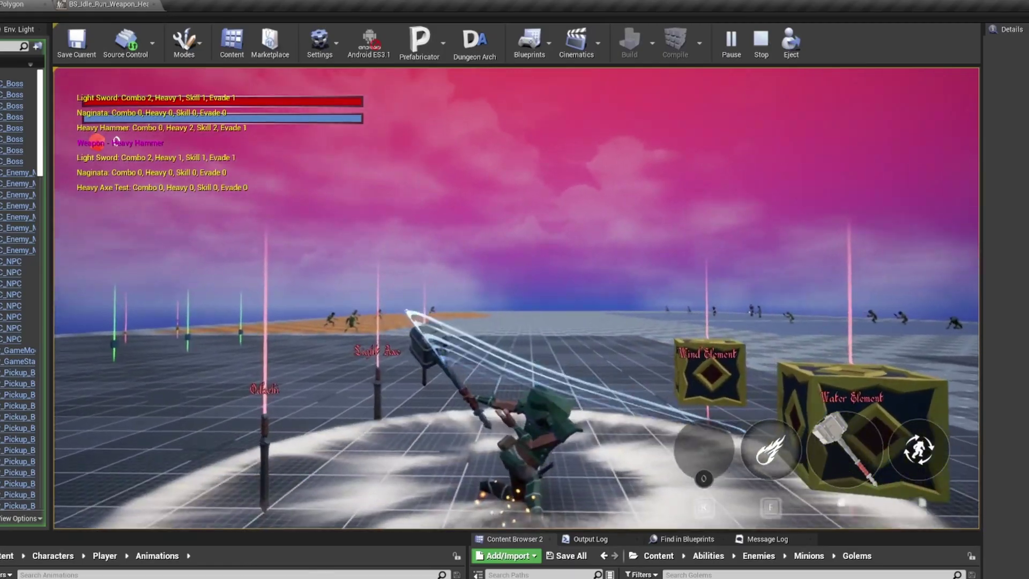
pyautogui.click(516, 298)
pyautogui.click(516, 297)
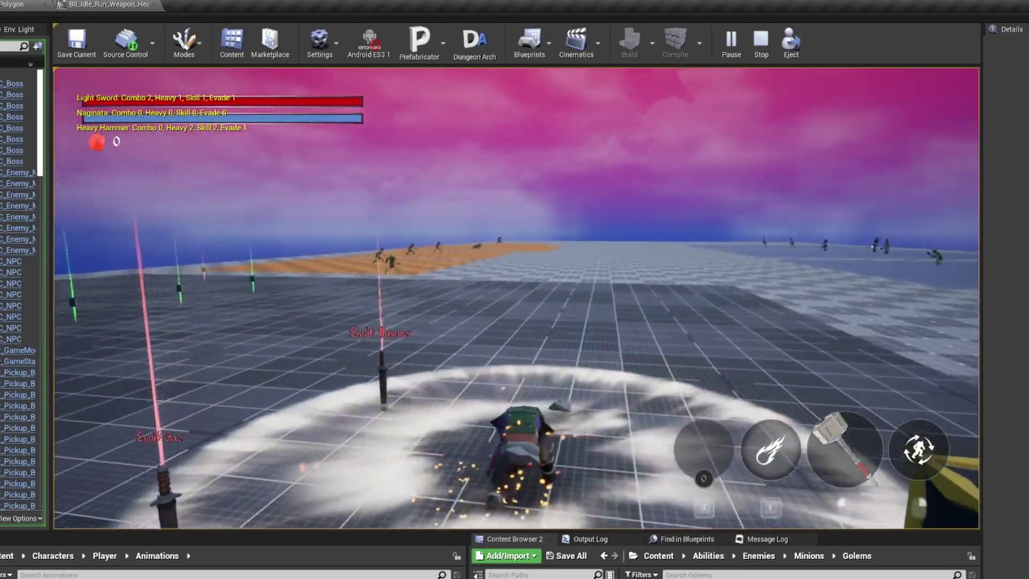
# Collect the Energy Wave skill pickup and cast the equipped Energy Ball at the distant enemies.
pyautogui.press('w')
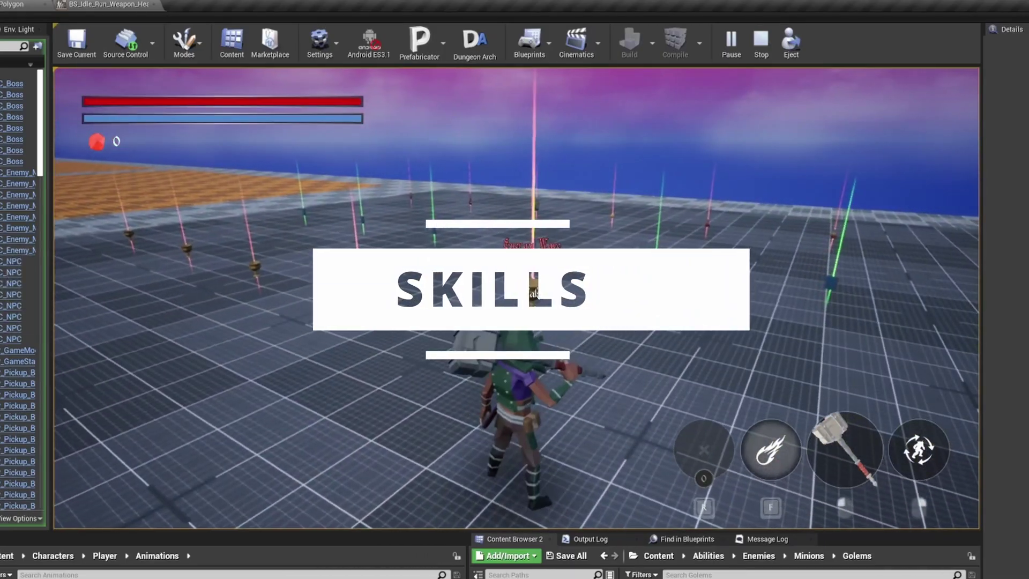
pyautogui.press('e')
pyautogui.press('w')
pyautogui.press('f')
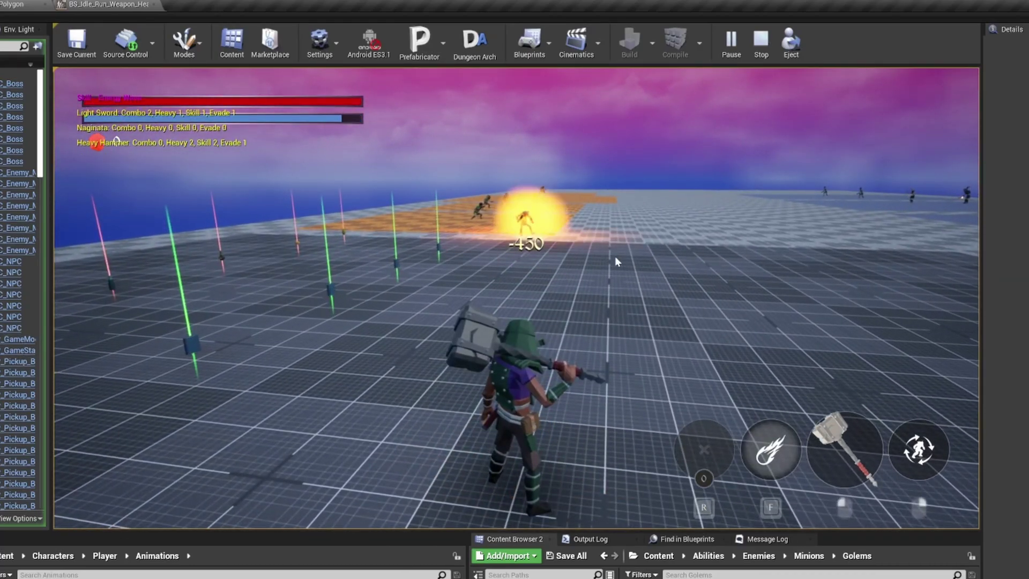
# Equip the Energy Wave in the inventory's skill slot in place of the Energy Ball and return to the game.
pyautogui.press('Tab')
pyautogui.click(757, 317)
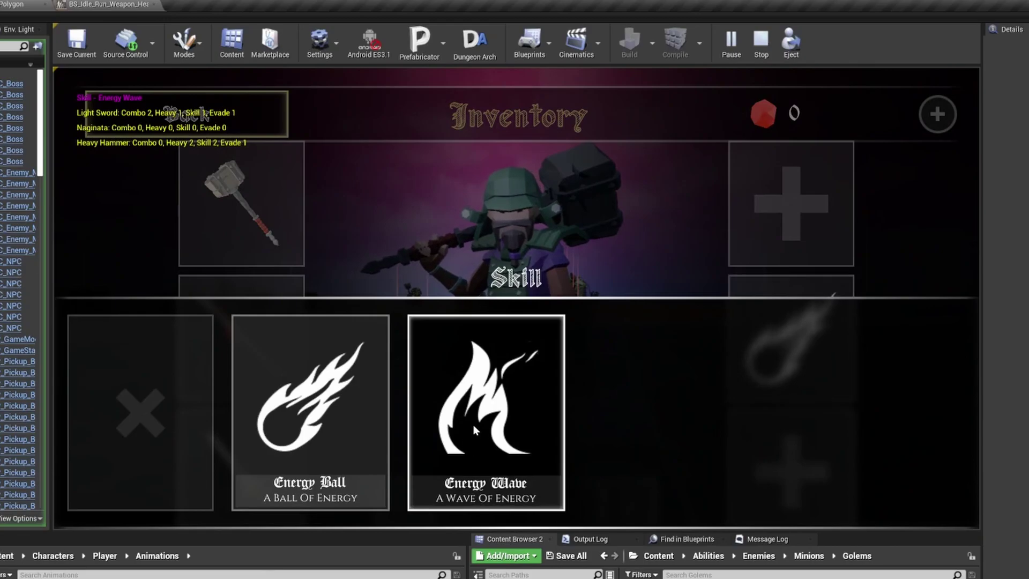
pyautogui.click(474, 424)
pyautogui.press('i')
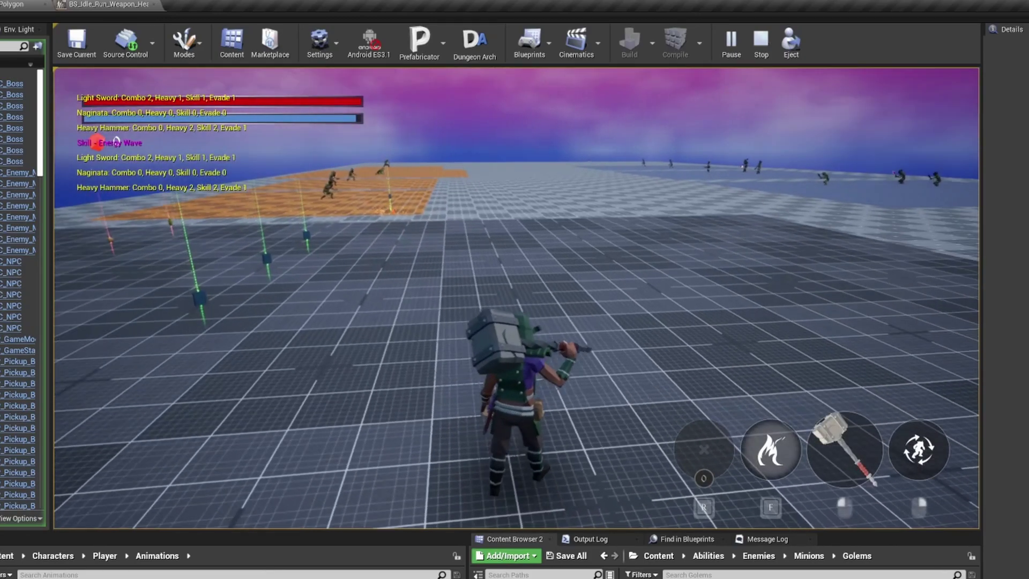
# Cast the Energy Wave skill twice across the open floor.
pyautogui.press('w')
pyautogui.press('f')
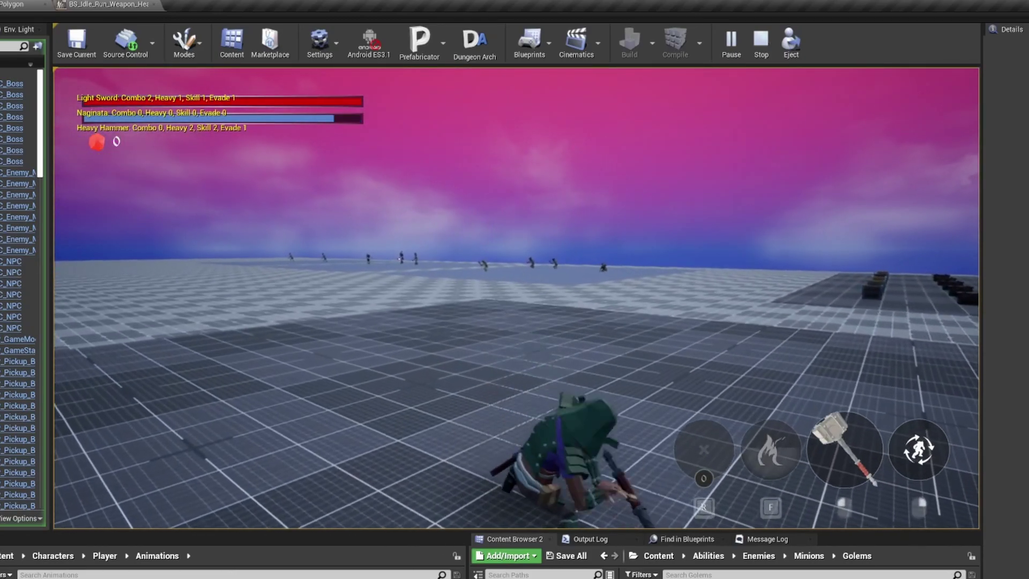
pyautogui.press('f')
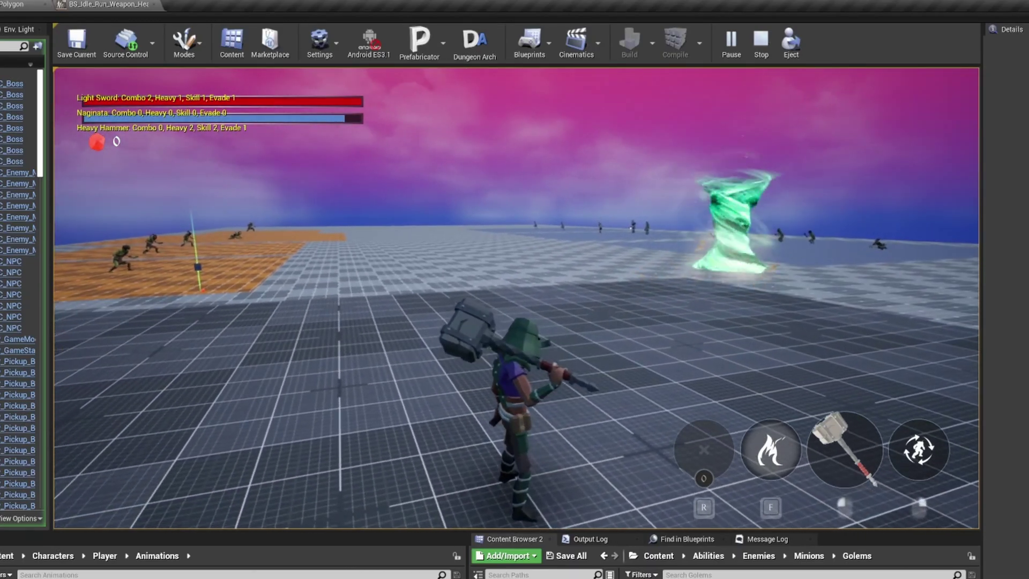
# Run through the row of further skill pickups in the test level.
pyautogui.press('w')
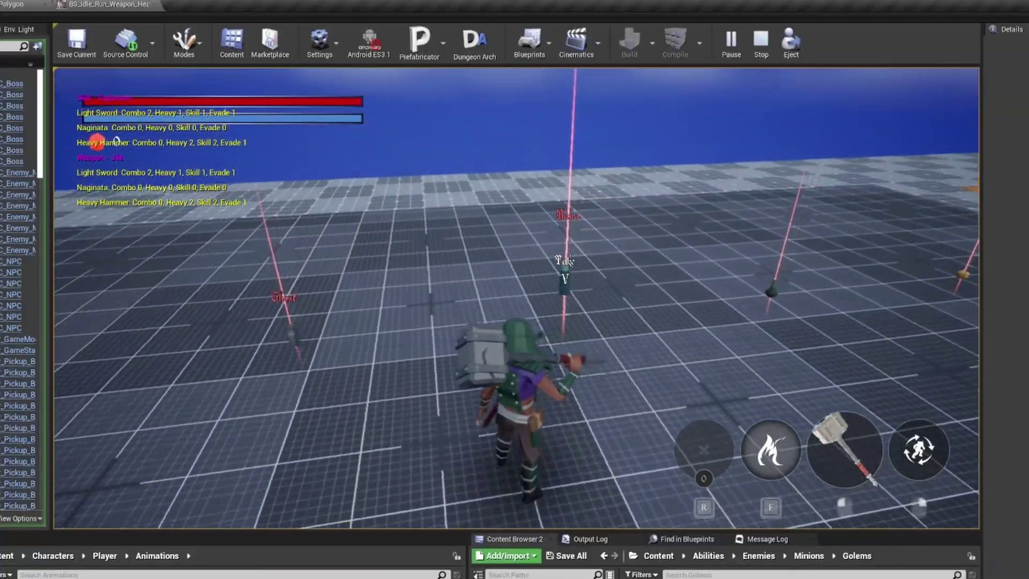
pyautogui.press('w')
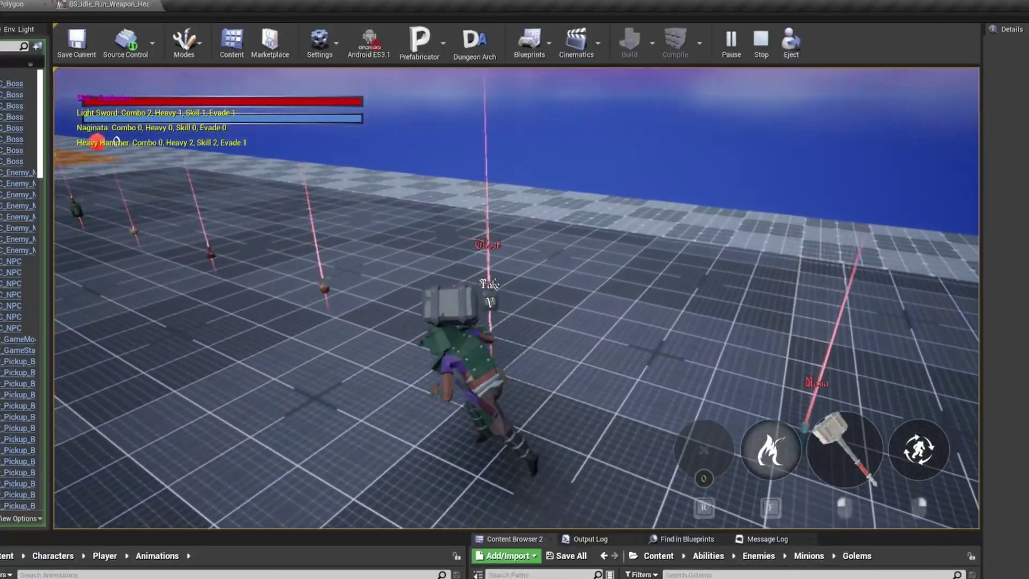
pyautogui.press('w')
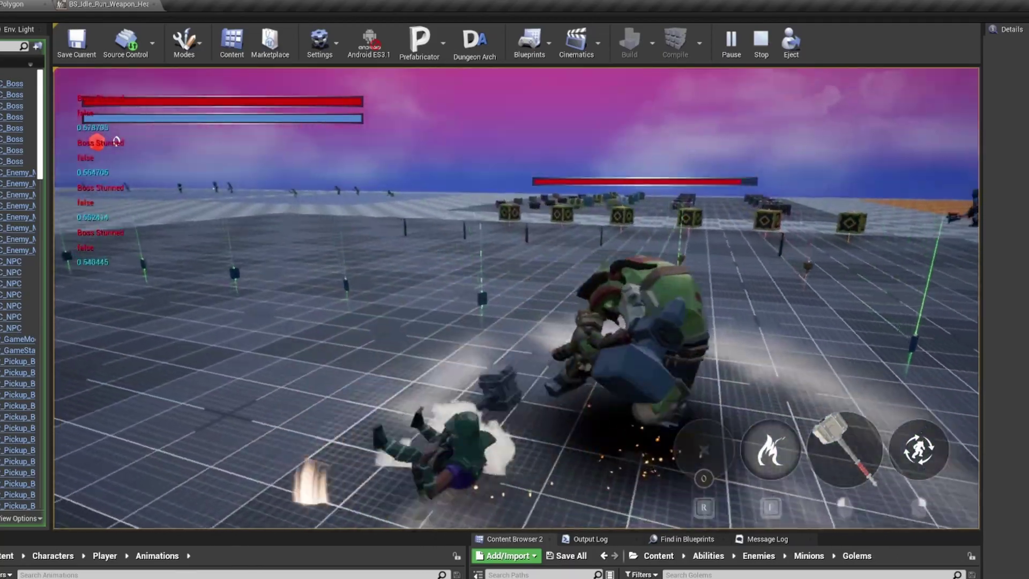
# Run through the perk pickups near the boss and collect the Health Regen Upgrade and Evade Damage perks.
pyautogui.press('w')
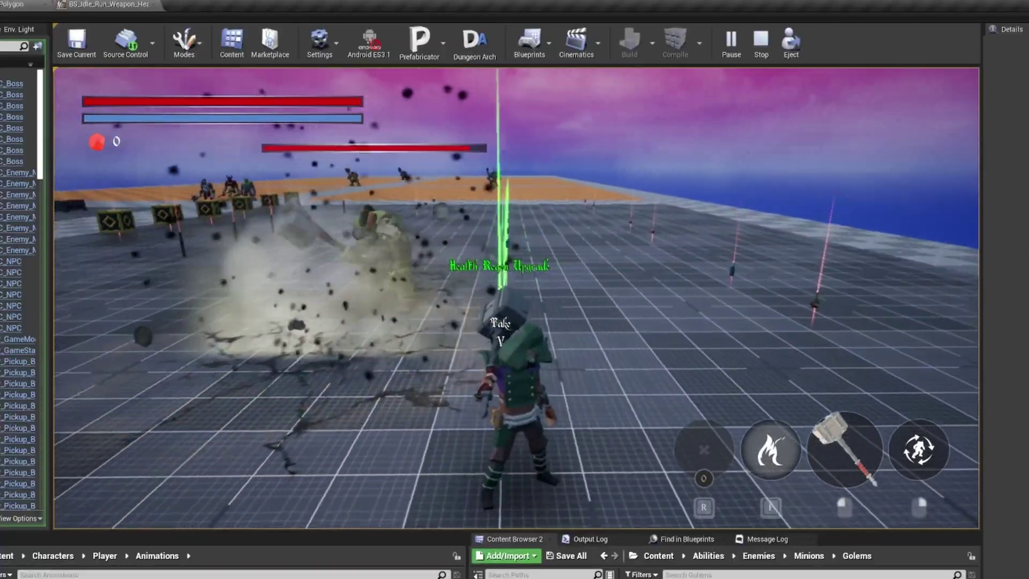
pyautogui.press('w')
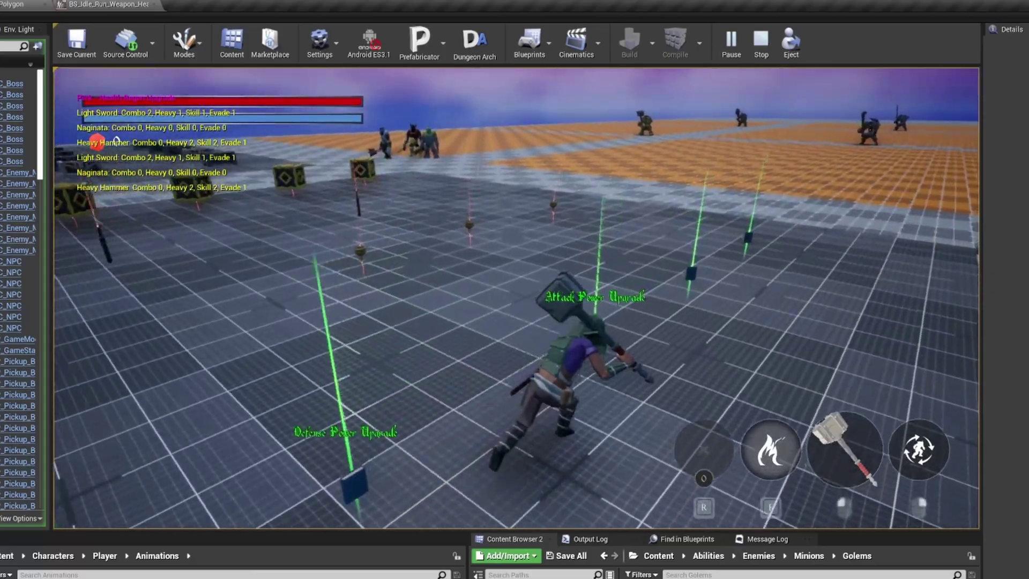
pyautogui.press('e')
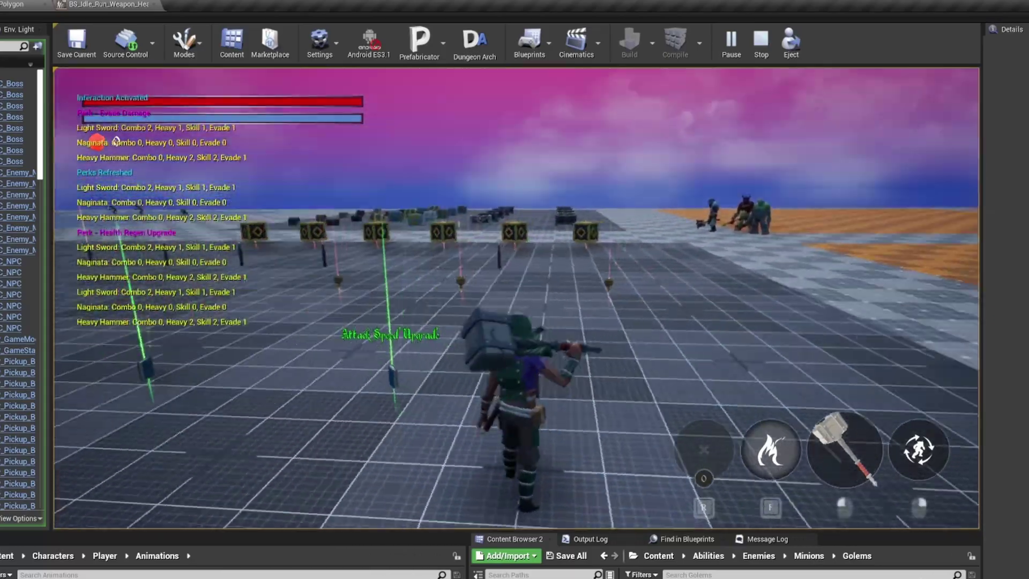
# Fight the hammer-wielding boss with repeated Heavy Hammer attacks and evades among the perk pickups.
pyautogui.press('w')
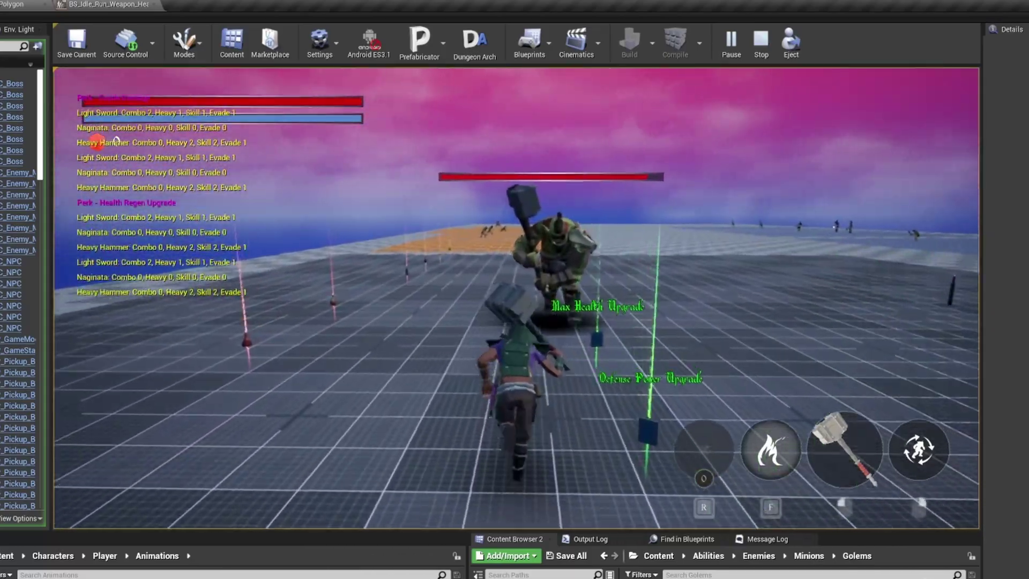
pyautogui.click(516, 298)
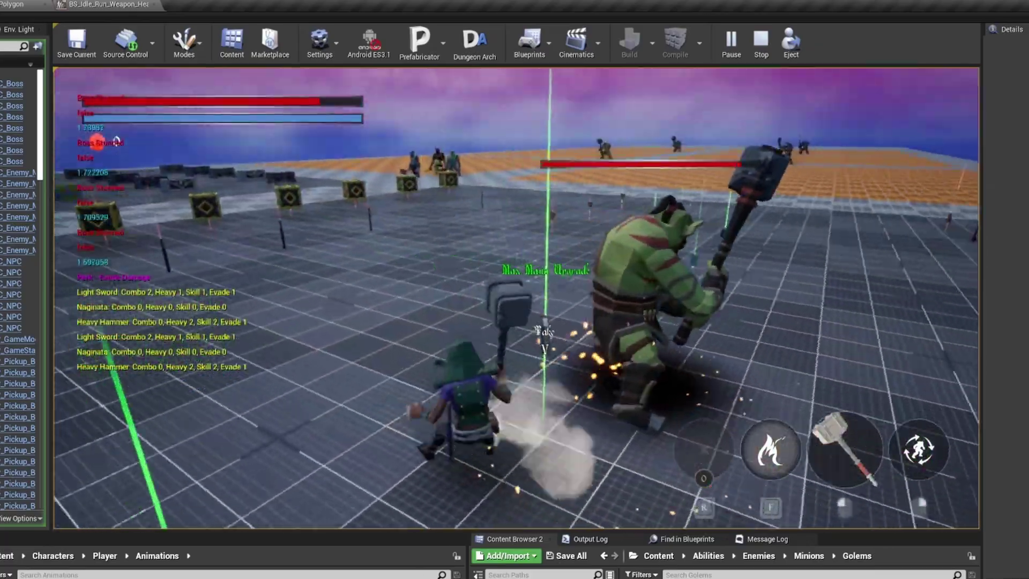
pyautogui.click(515, 298)
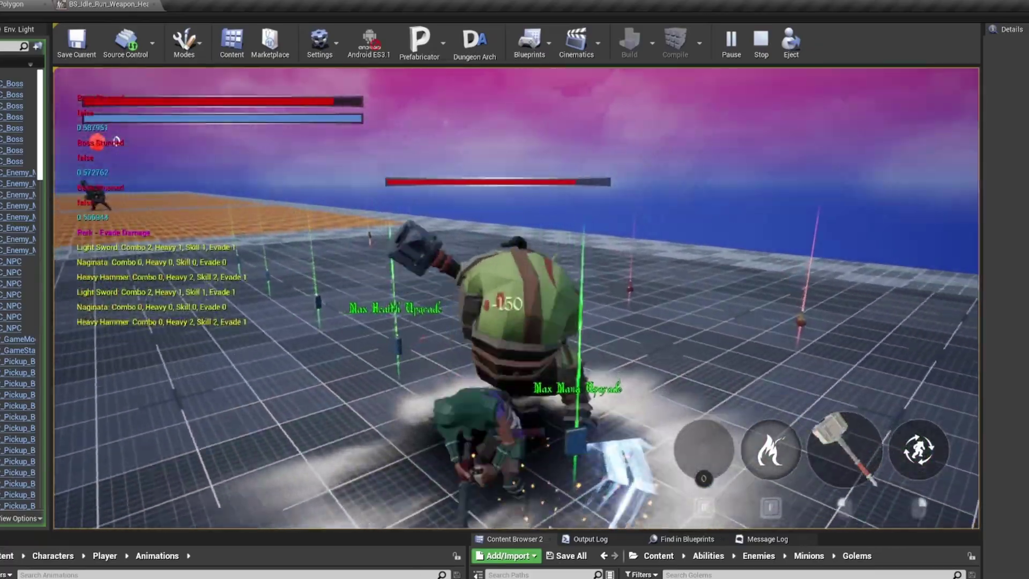
pyautogui.click(516, 298)
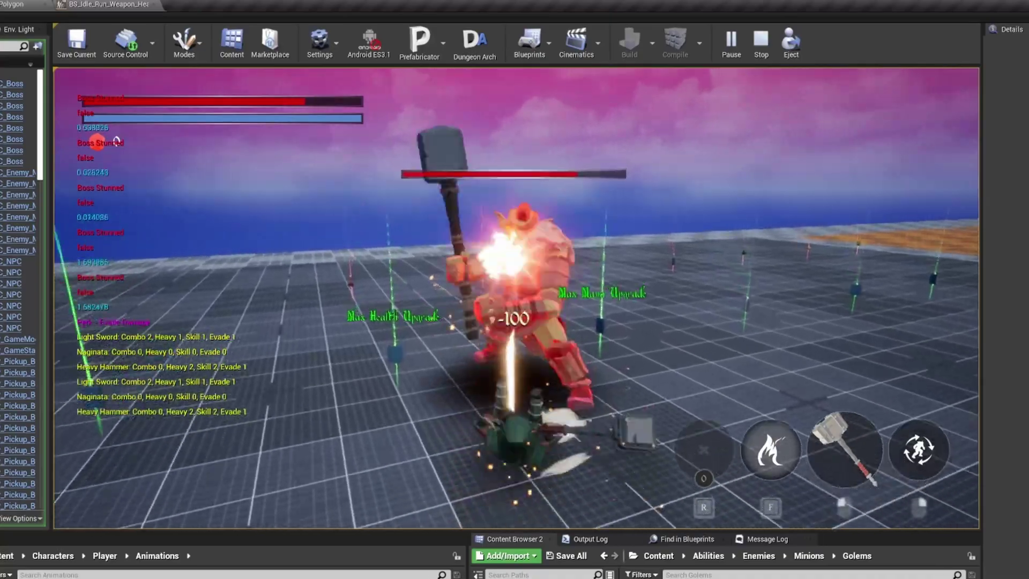
pyautogui.click(516, 298)
pyautogui.rightClick(516, 297)
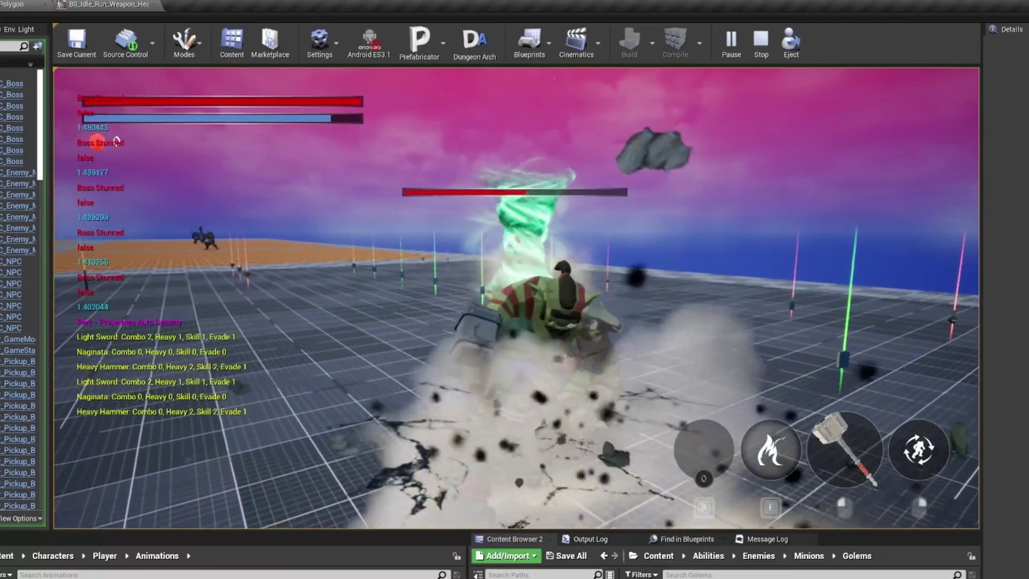
pyautogui.press('a')
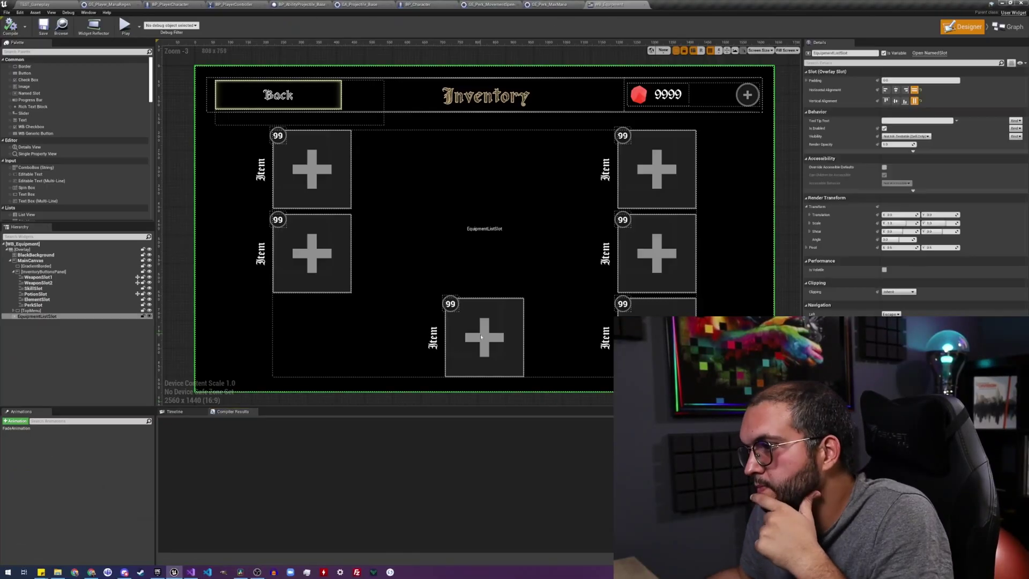
# In the WB_Equipment widget, delete the duplicated perk slot and rename the original perk slot to PerkSlot_1.
pyautogui.click(53, 305)
pyautogui.rightClick(54, 308)
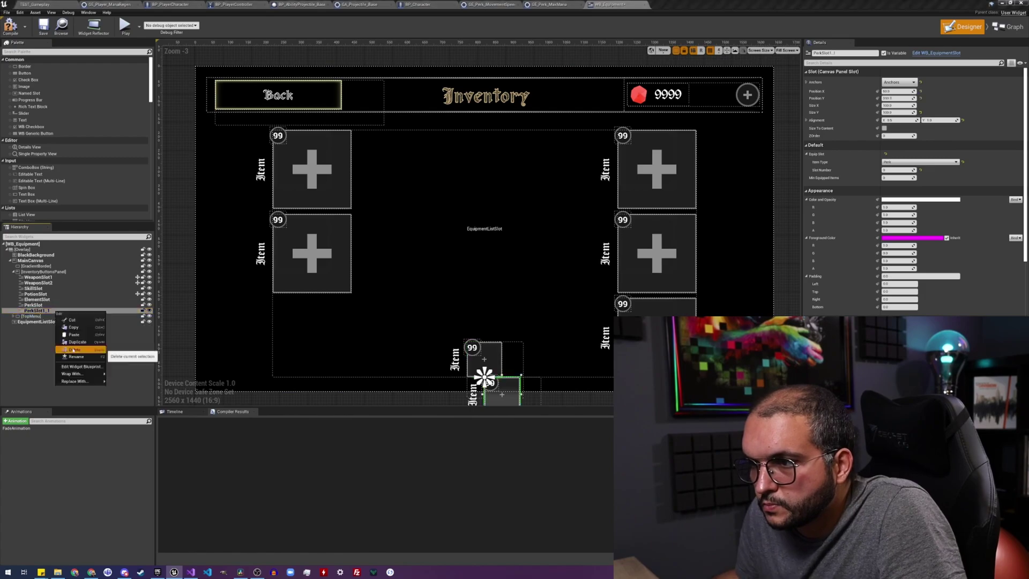
pyautogui.click(81, 349)
pyautogui.rightClick(38, 310)
pyautogui.press('F2')
pyautogui.press('End')
pyautogui.press('BackSpace')
pyautogui.write('1')
pyautogui.press('Return')
# Duplicate PerkSlot_1 into four further perk slots named PerkSlot_2 to PerkSlot_5.
pyautogui.rightClick(45, 307)
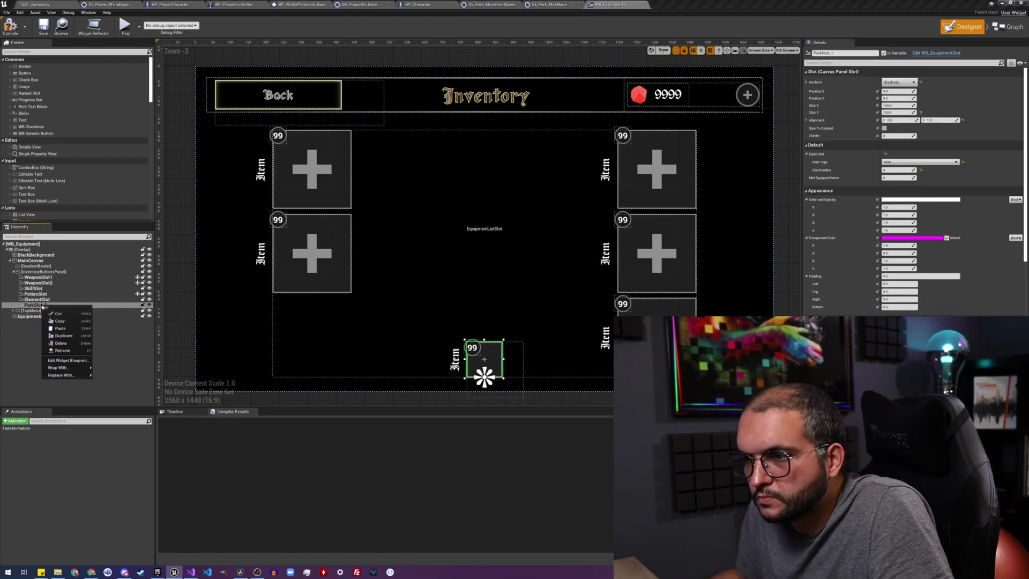
pyautogui.click(65, 343)
pyautogui.press('F2')
pyautogui.write('_2')
pyautogui.press('Return')
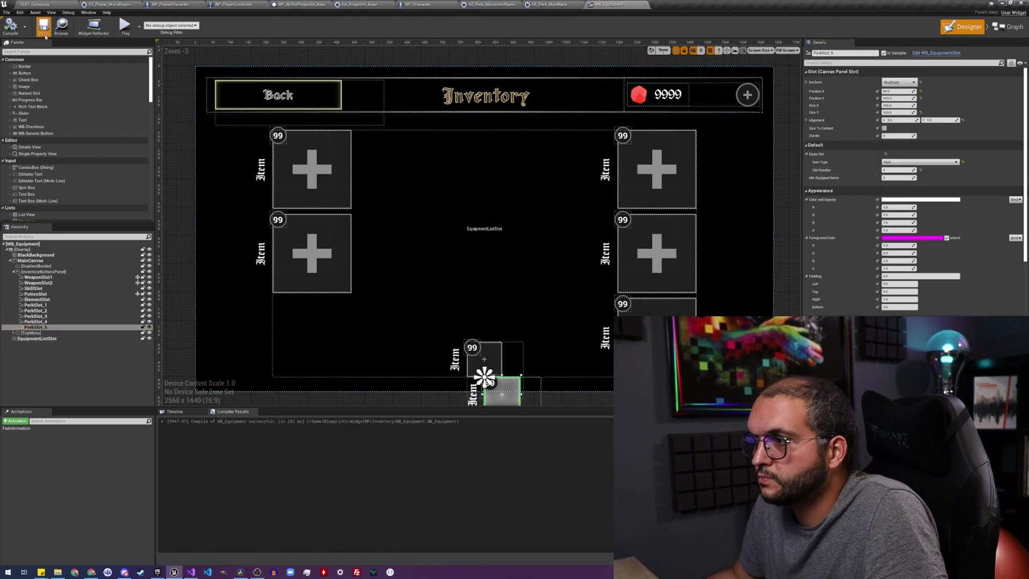
# Set the horizontal position of PerkSlot_1 to -200.
pyautogui.moveTo(407, 300); pyautogui.dragTo(389, 285, button='right')
pyautogui.keyDown('shift'); pyautogui.click(35, 311); pyautogui.keyUp('shift')
pyautogui.click(36, 304)
pyautogui.click(894, 92)
pyautogui.write('-200')
pyautogui.press('Return')
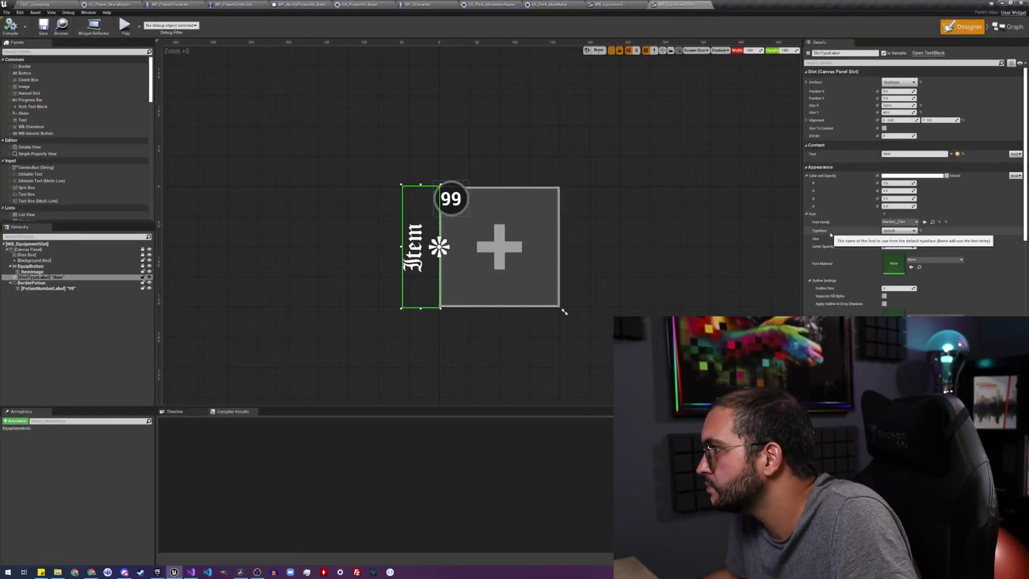
pyautogui.scroll(1, 818, 196)
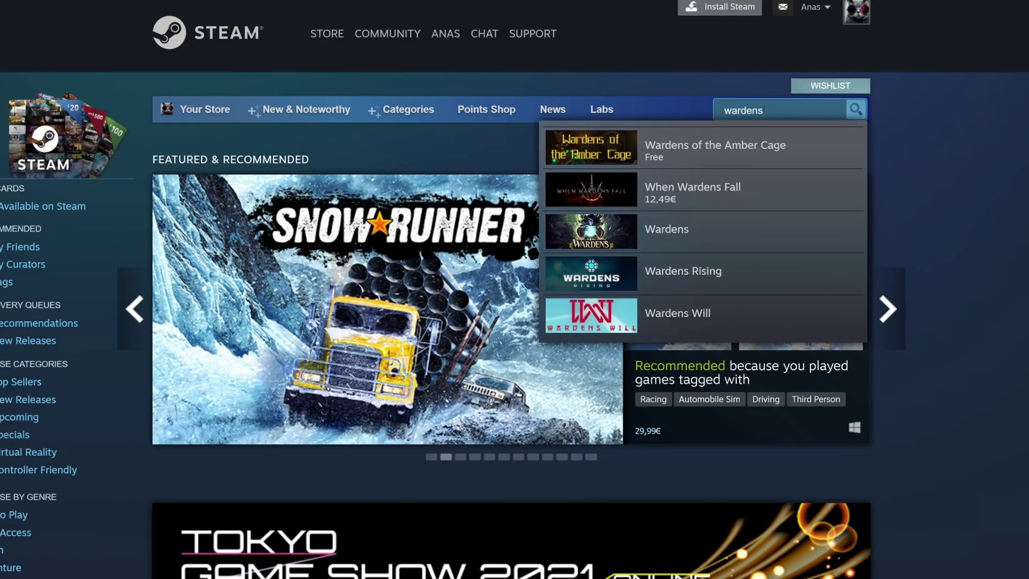
# Switch to the Steam store, open the Wardens Will page from the search suggestions and look it over.
pyautogui.click(676, 315)
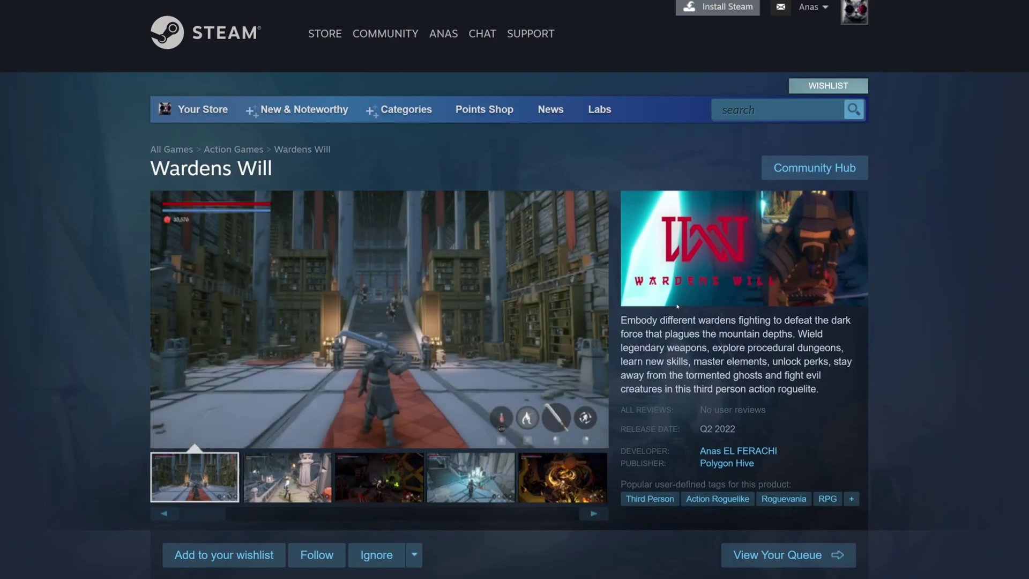
pyautogui.scroll(-1, 242, 432)
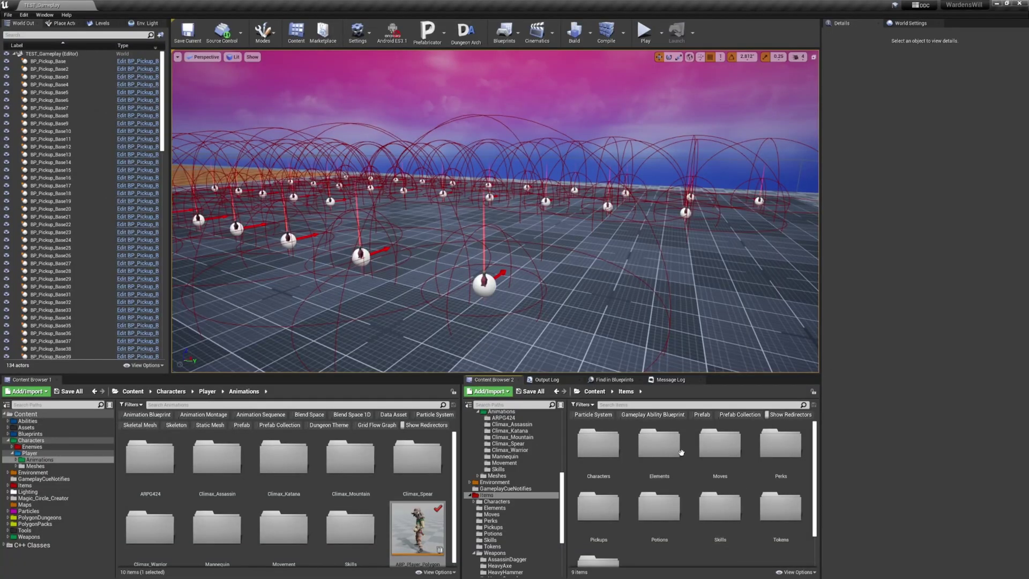
# In the Unreal Editor, filter the Items folder by "weapo" and open the Weapon_KatanaOdachi data asset.
pyautogui.write('apo')
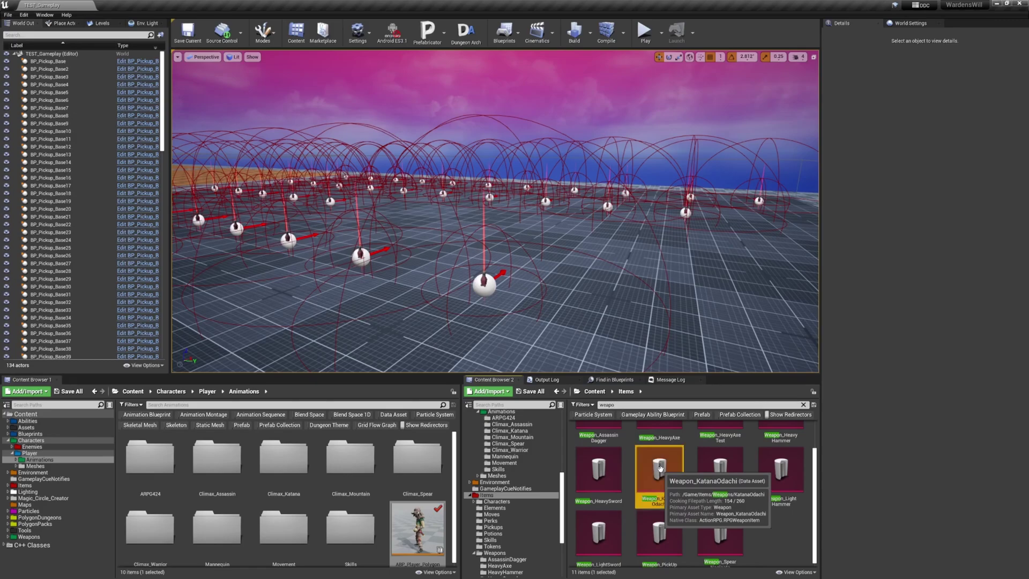
pyautogui.doubleClick(659, 506)
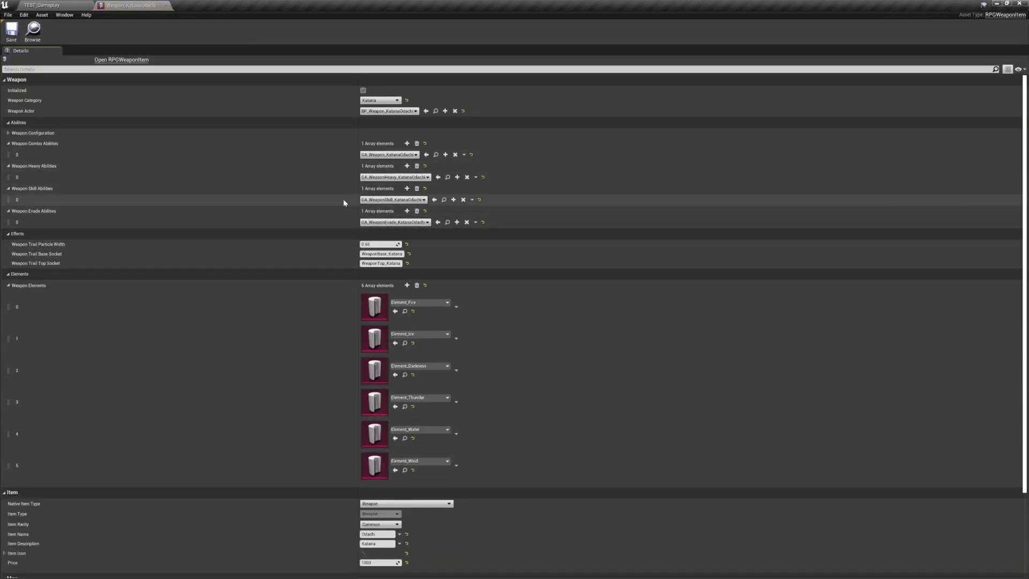
# Open the KatanaOdachi combo ability GA_Weapon_KatanaOdachi and its weapon-hit gameplay effect, and review the damage calculation settings.
pyautogui.click(435, 155)
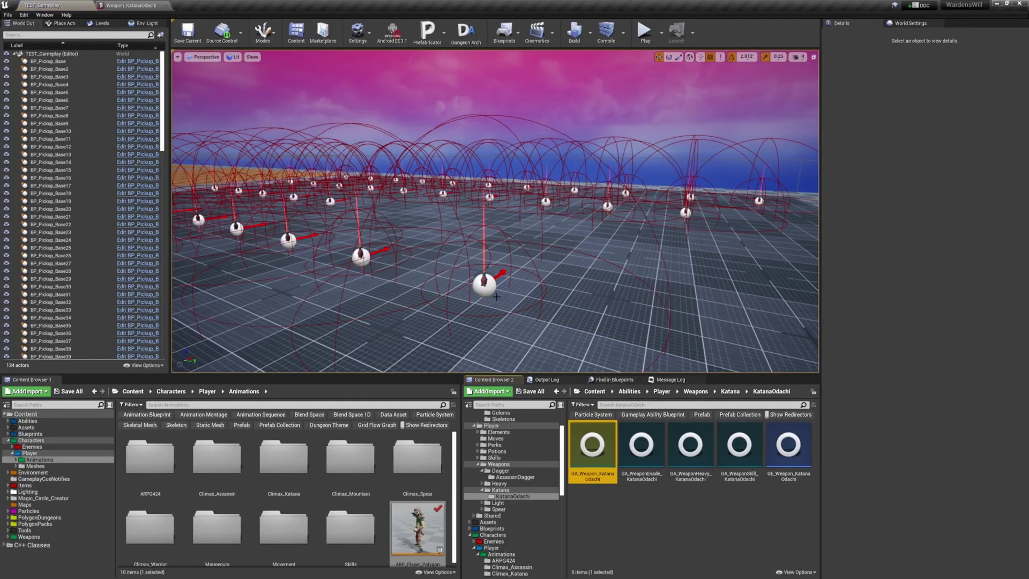
pyautogui.doubleClick(592, 441)
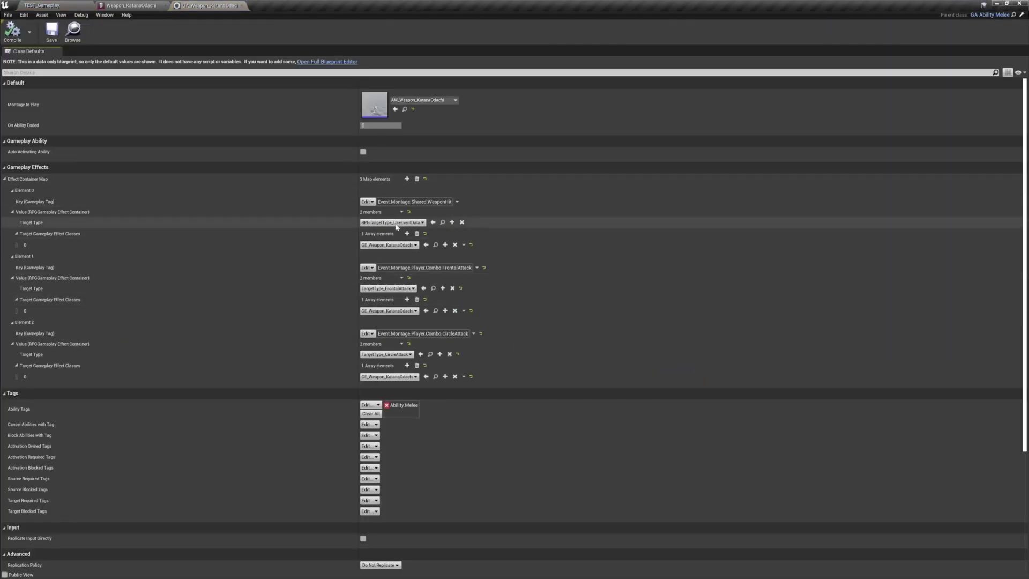
pyautogui.click(435, 245)
pyautogui.doubleClick(788, 448)
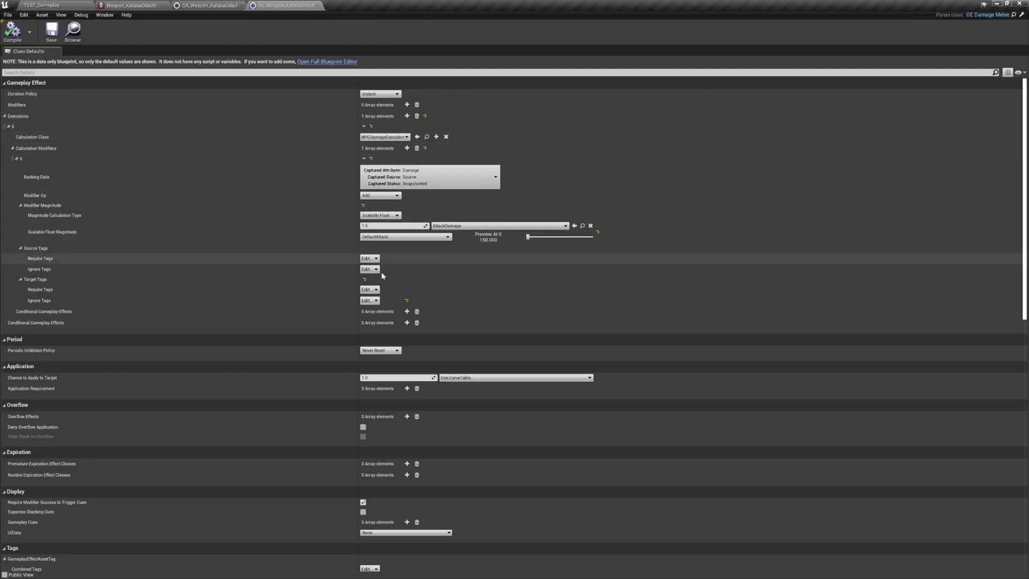
pyautogui.scroll(-3, 385, 327)
pyautogui.scroll(3, 387, 327)
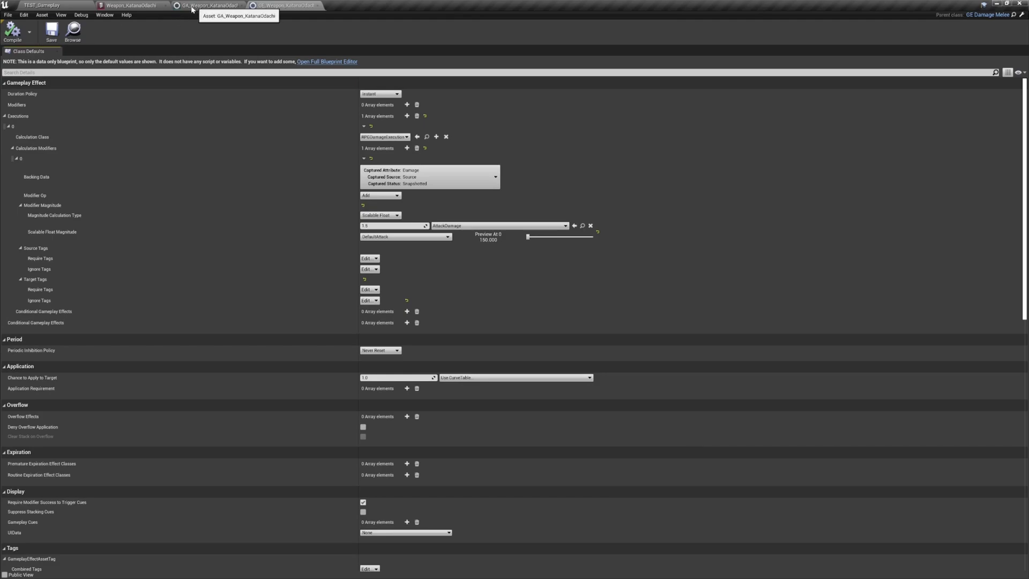
# Return to the TEST_Gameplay level and open the Weapon_AssassinDagger data asset from the Items/Weapons/AssassinDagger folder.
pyautogui.click(43, 5)
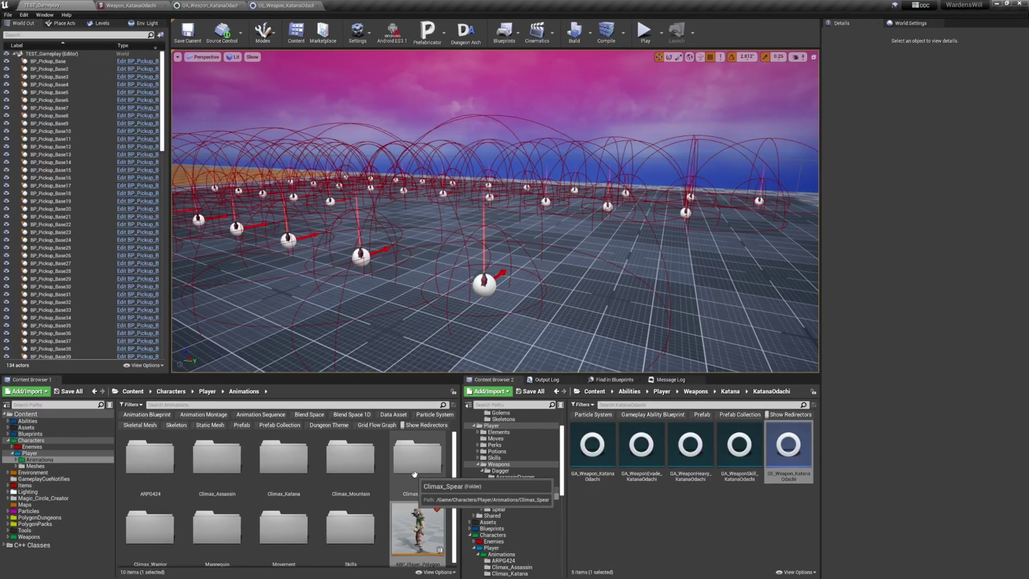
pyautogui.click(43, 479)
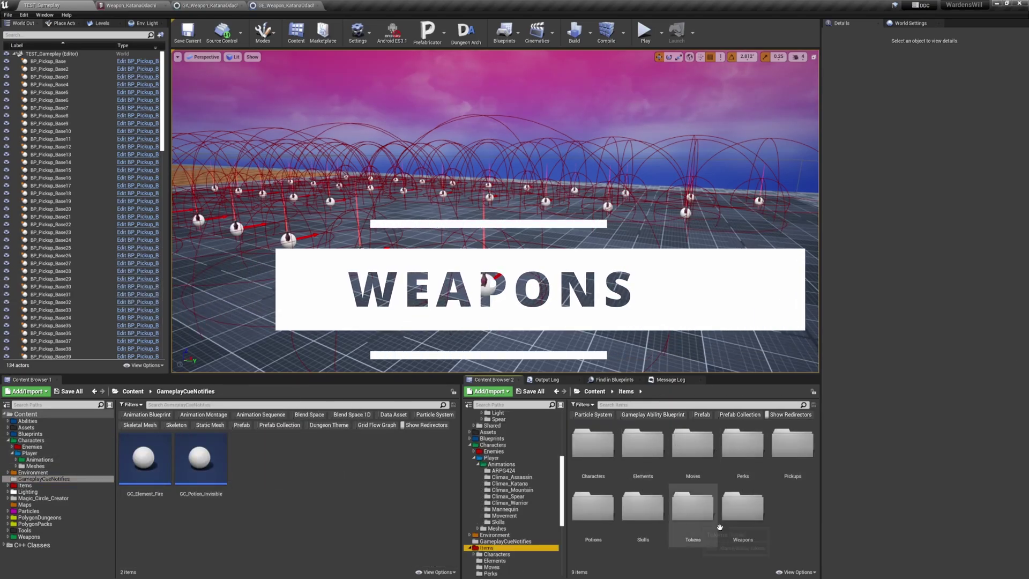
pyautogui.doubleClick(742, 507)
pyautogui.doubleClick(592, 447)
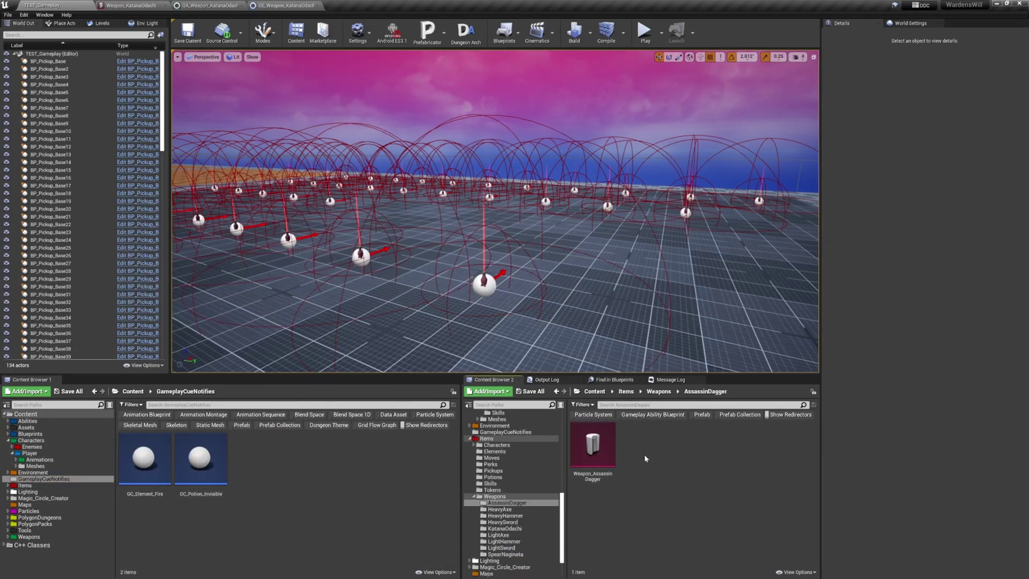
pyautogui.doubleClick(608, 455)
# Open the AssassinDagger combo ability and its montage AM_Weapon_AssassinDagger, and inspect the first weapon attack notify in Combo1.
pyautogui.click(440, 155)
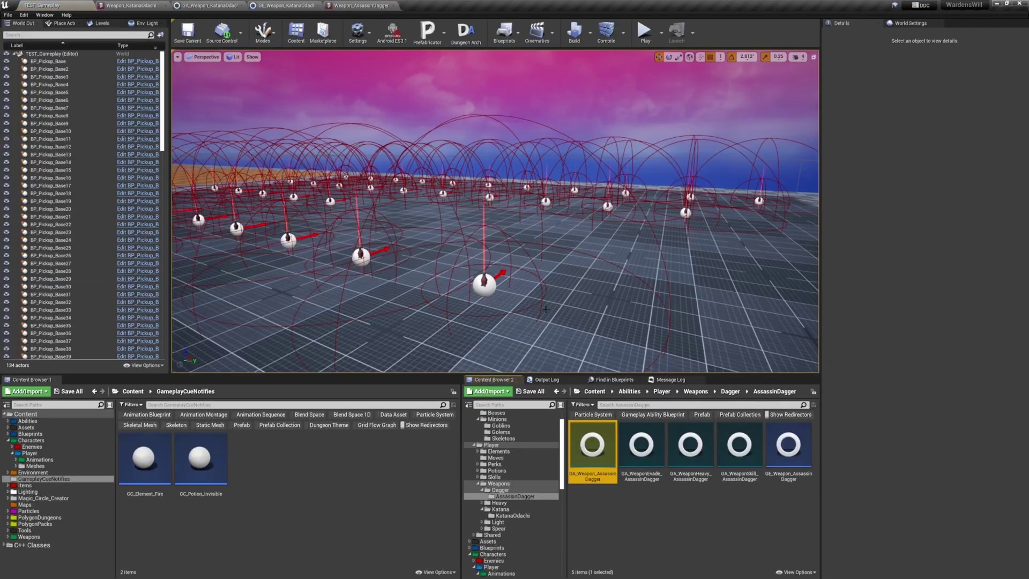
pyautogui.doubleClick(593, 446)
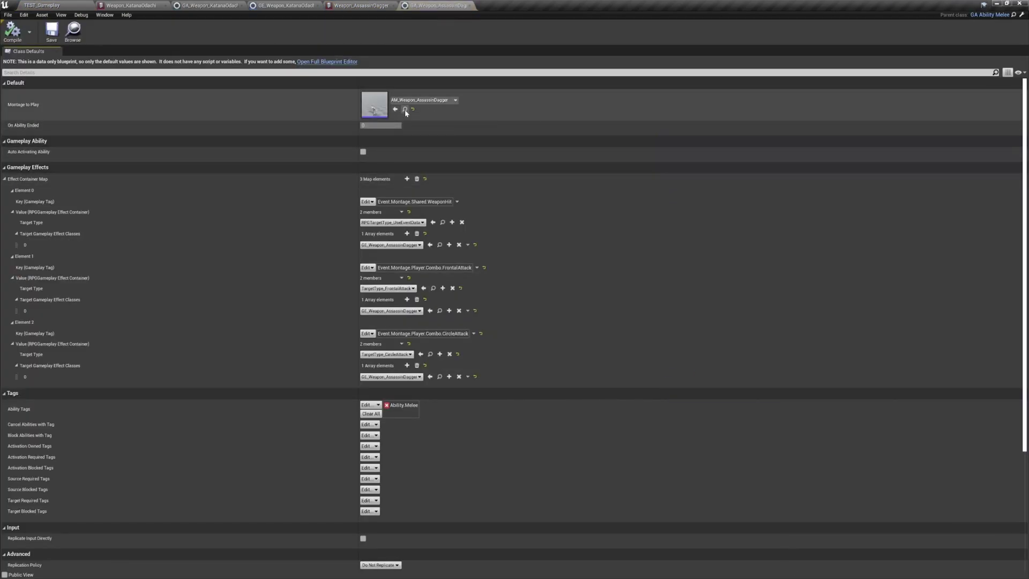
pyautogui.click(405, 109)
pyautogui.doubleClick(595, 444)
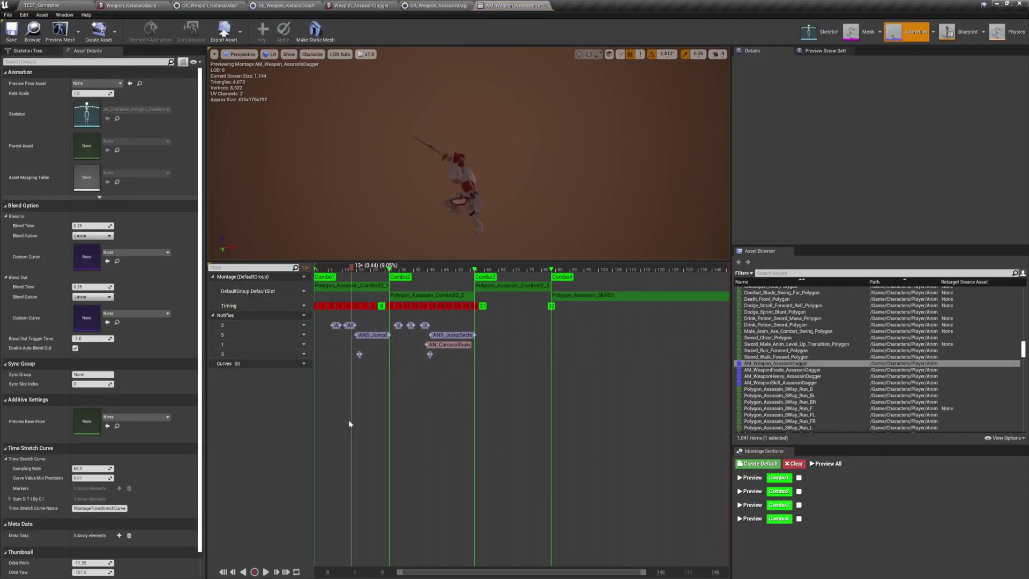
pyautogui.click(335, 325)
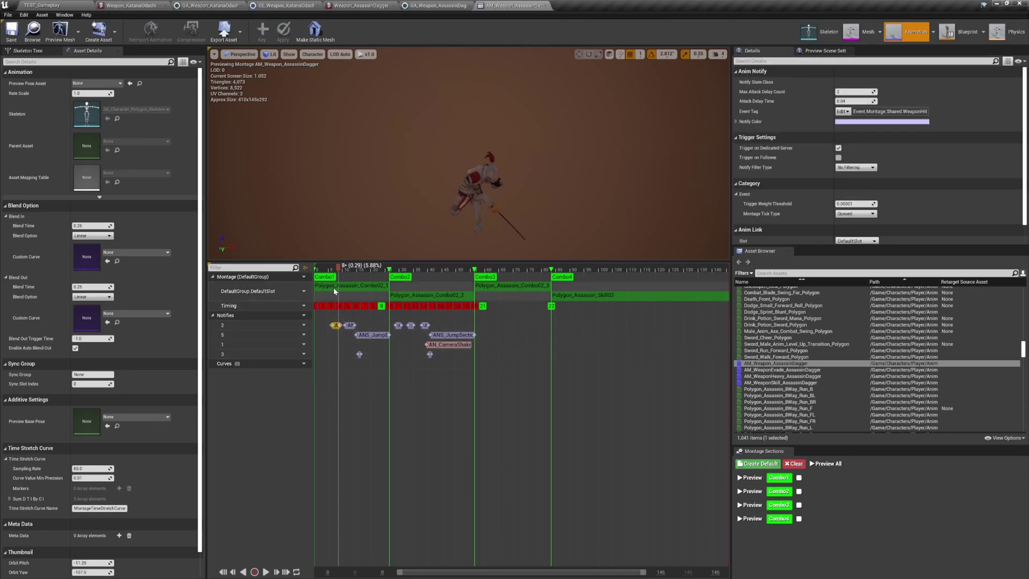
pyautogui.click(314, 298)
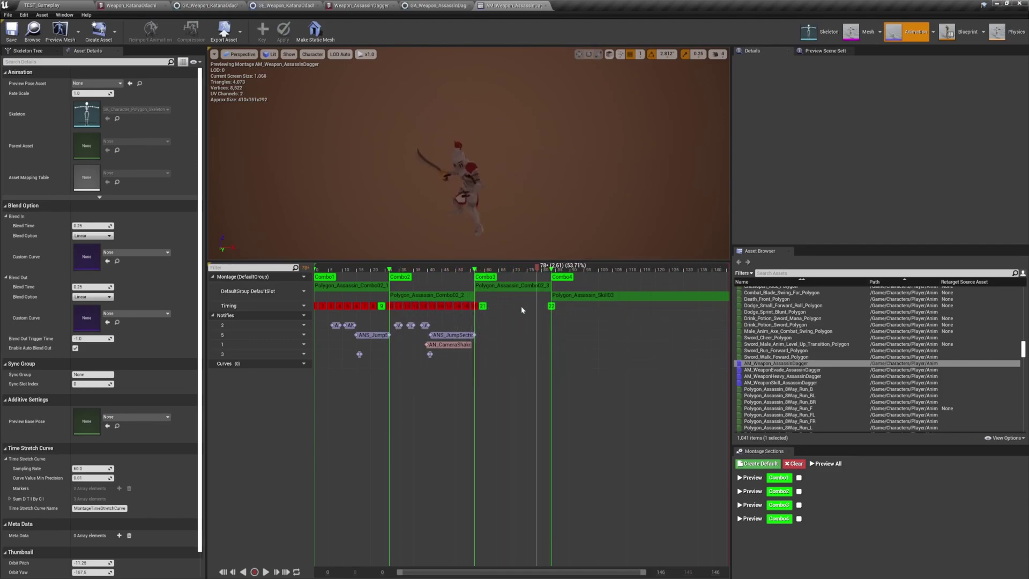
# Open the ANS_WeaponAttack blueprint from the first attack notify, look over its Received Notify Begin graph and close it.
pyautogui.rightClick(335, 325)
pyautogui.click(364, 433)
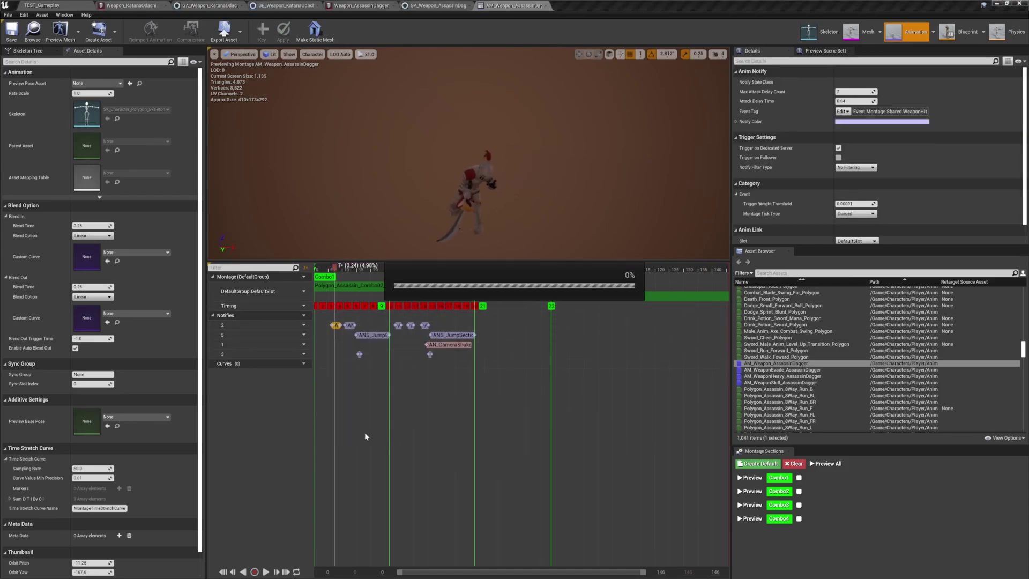
pyautogui.scroll(-3, 500, 318)
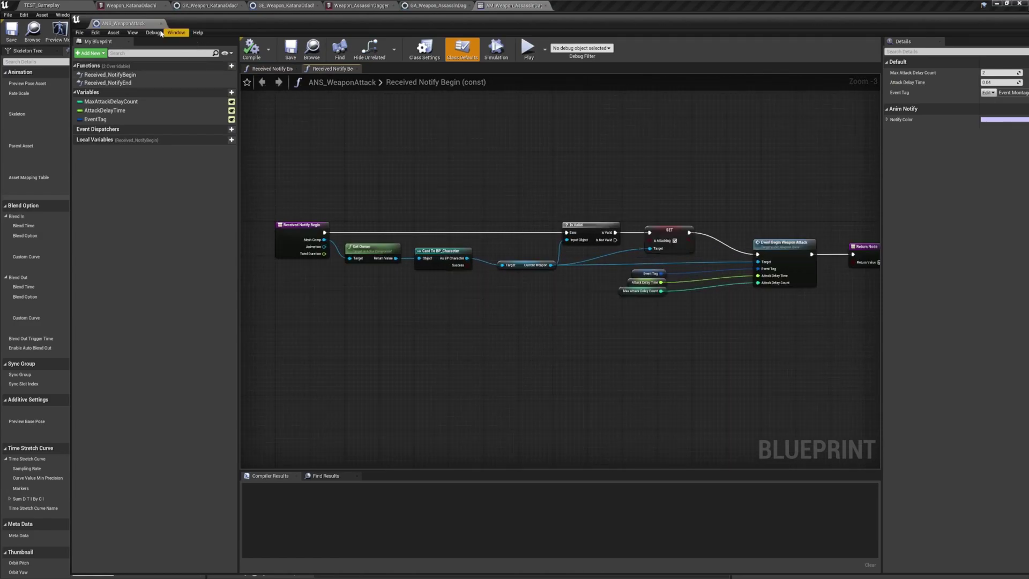
pyautogui.click(58, 4)
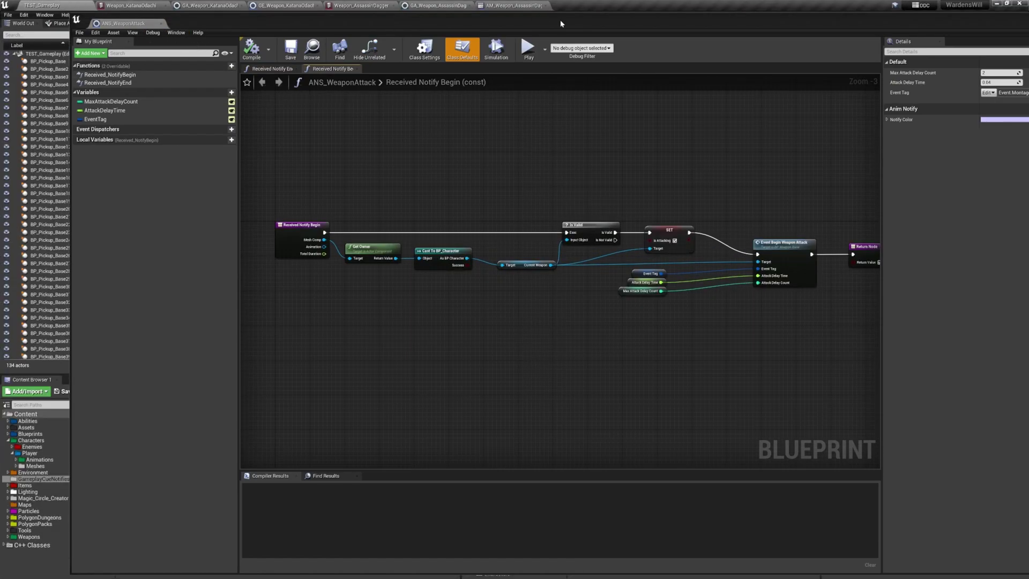
pyautogui.click(161, 24)
# Play the TEST_Gameplay level in the editor and perform combo attacks with the katana.
pyautogui.click(645, 33)
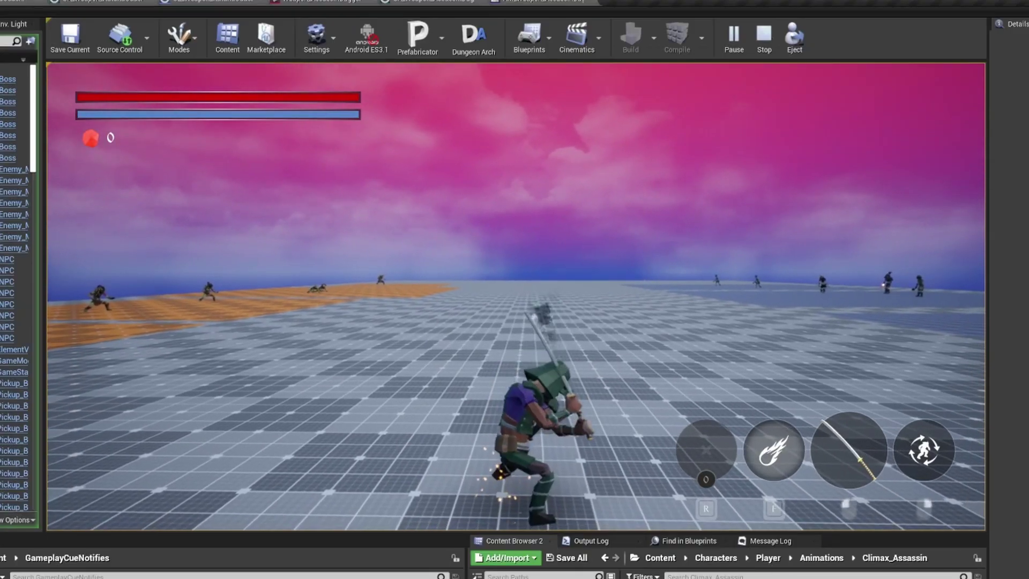
pyautogui.click(516, 296)
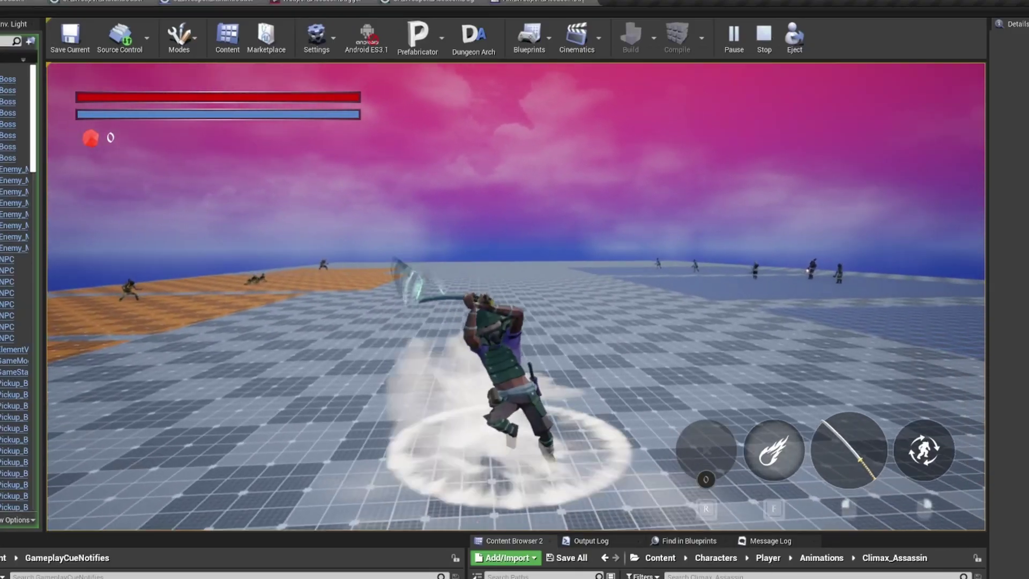
pyautogui.click(515, 296)
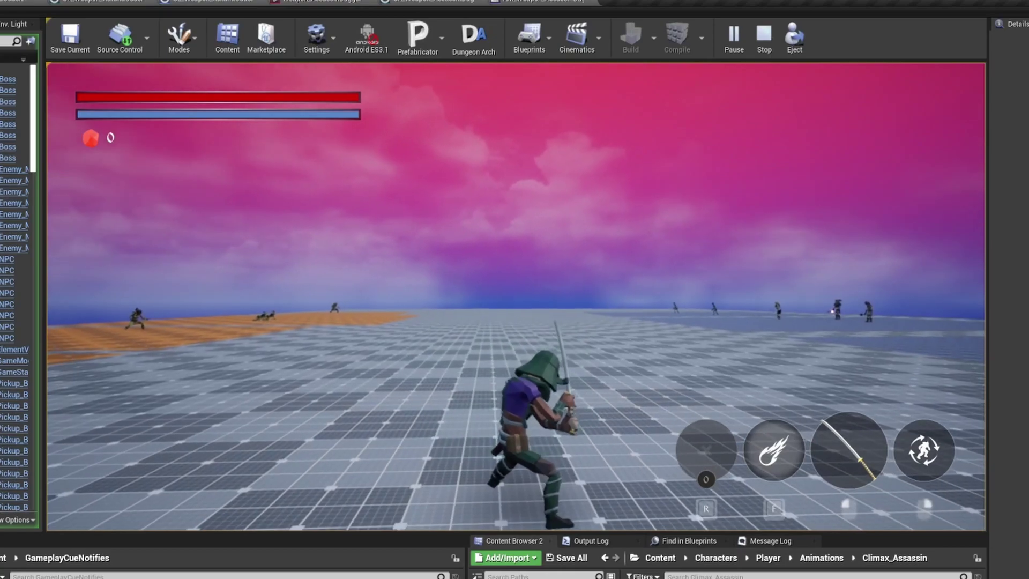
pyautogui.click(515, 297)
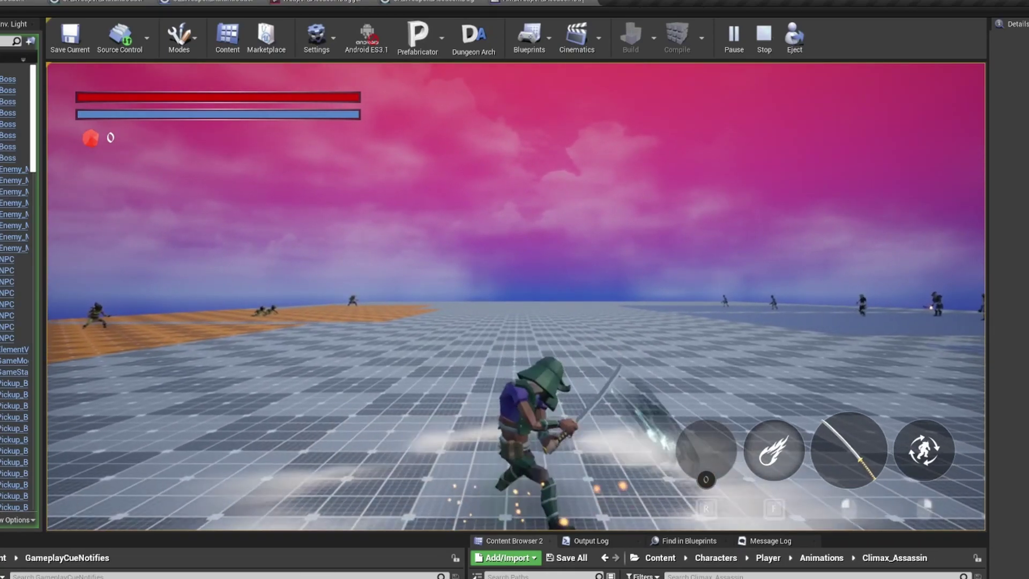
pyautogui.click(516, 296)
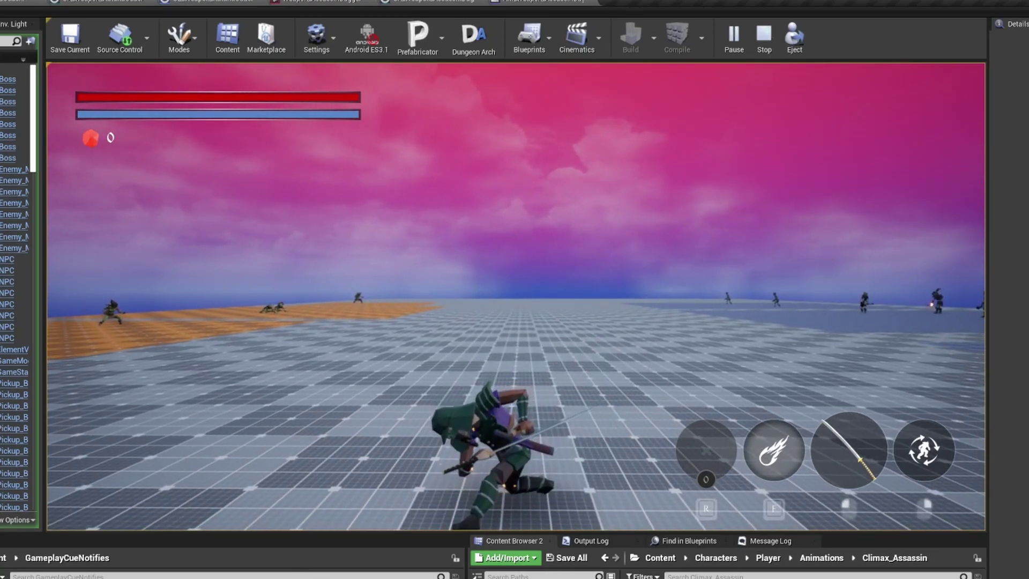
pyautogui.click(516, 296)
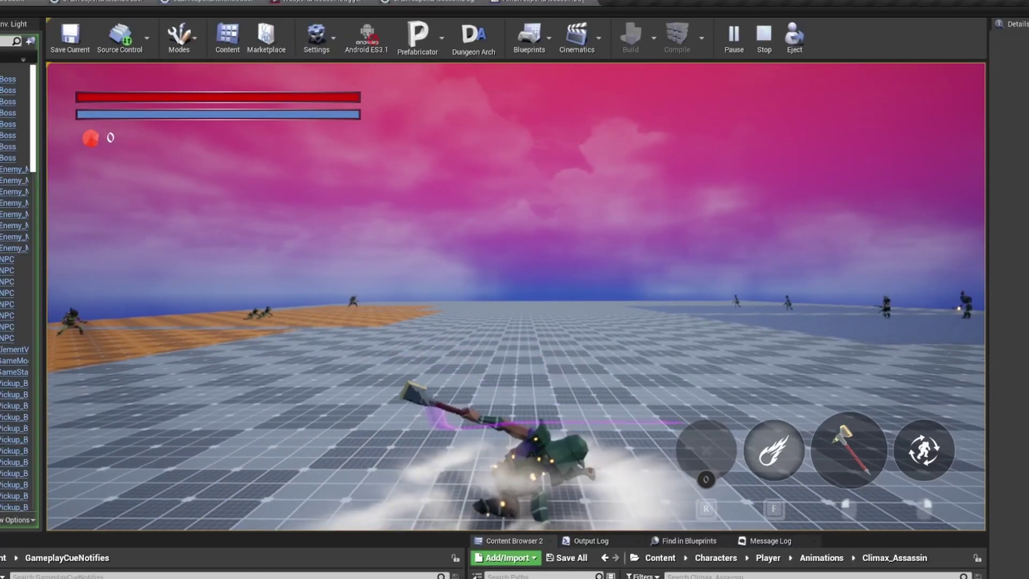
# Perform a series of combo attacks with the hammer in the running level.
pyautogui.click(516, 297)
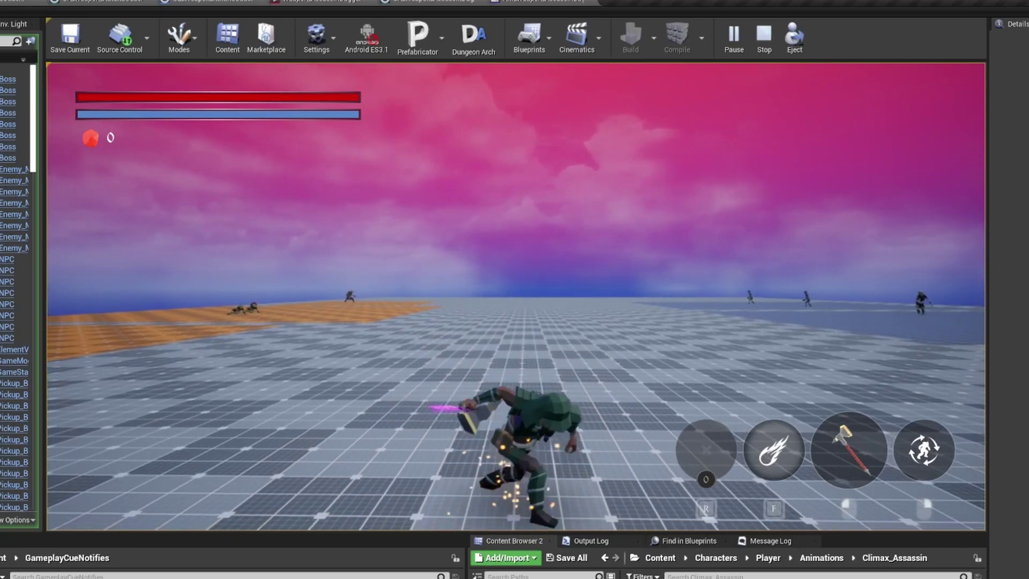
pyautogui.click(516, 297)
pyautogui.click(516, 297)
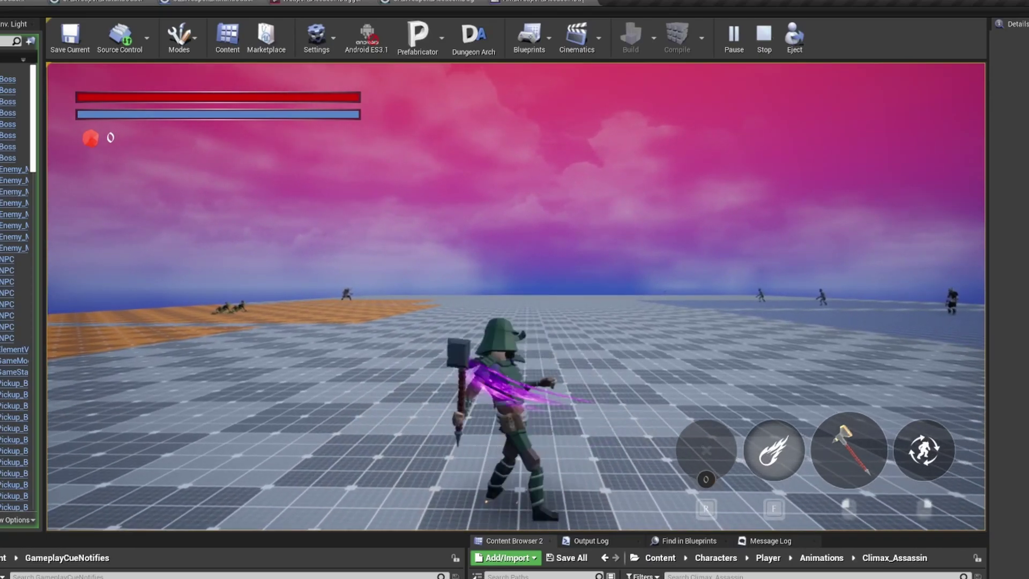
pyautogui.click(516, 297)
pyautogui.click(516, 297)
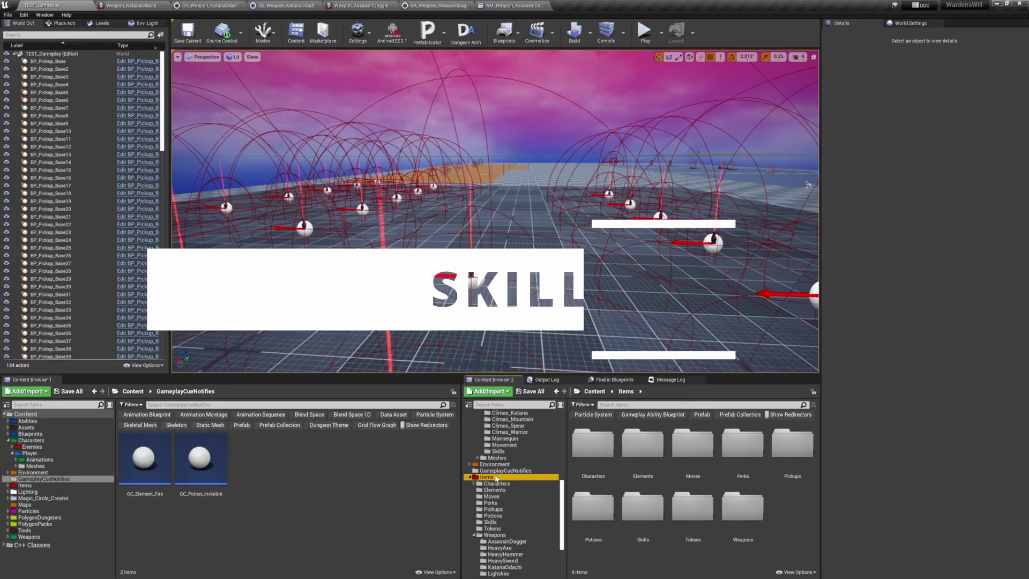
# Open the Skill_EnergyBall item from the Items/Skills folder and its granted ability GA_Skill_EnergyBall.
pyautogui.doubleClick(639, 499)
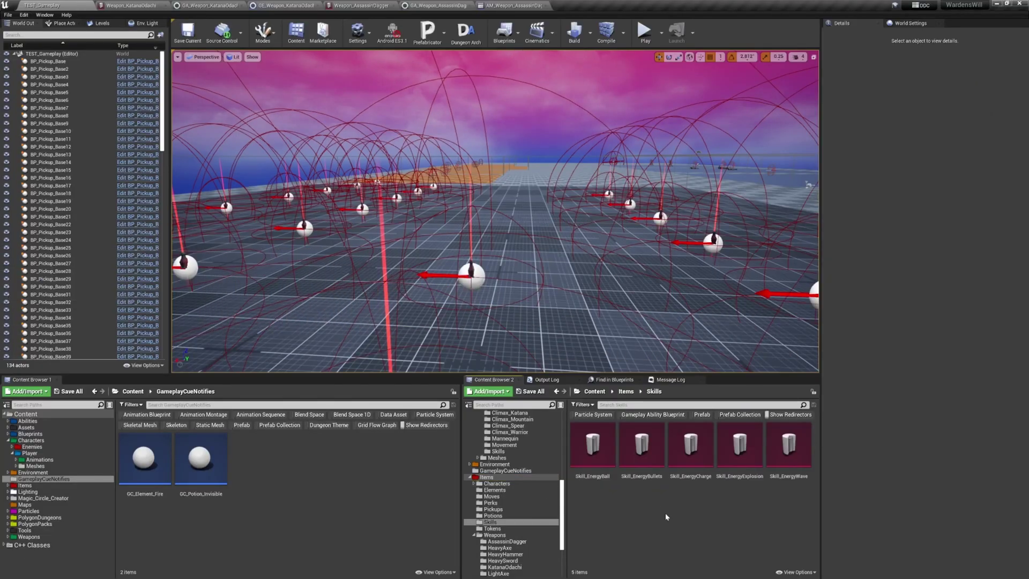
pyautogui.doubleClick(603, 460)
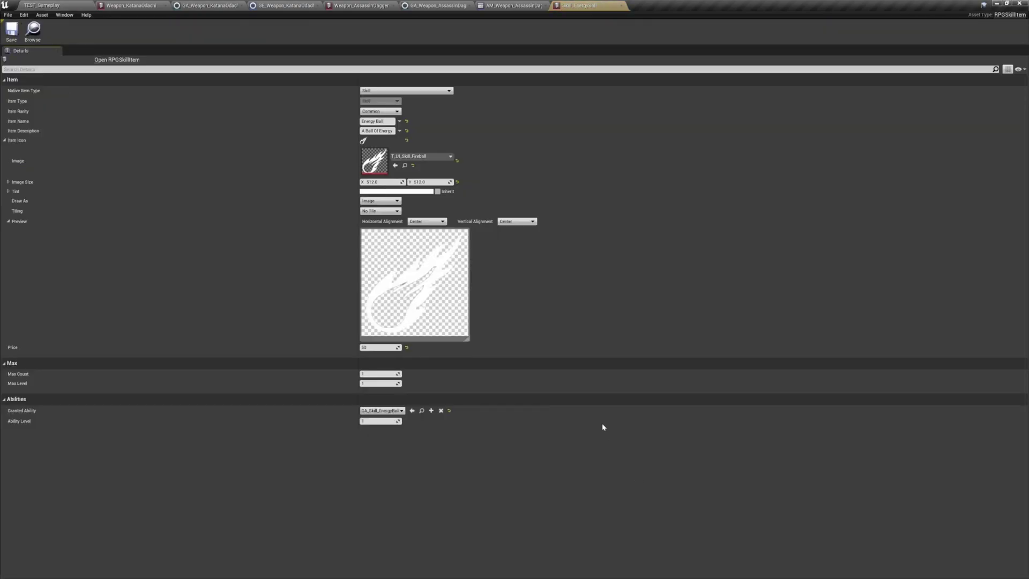
pyautogui.click(421, 410)
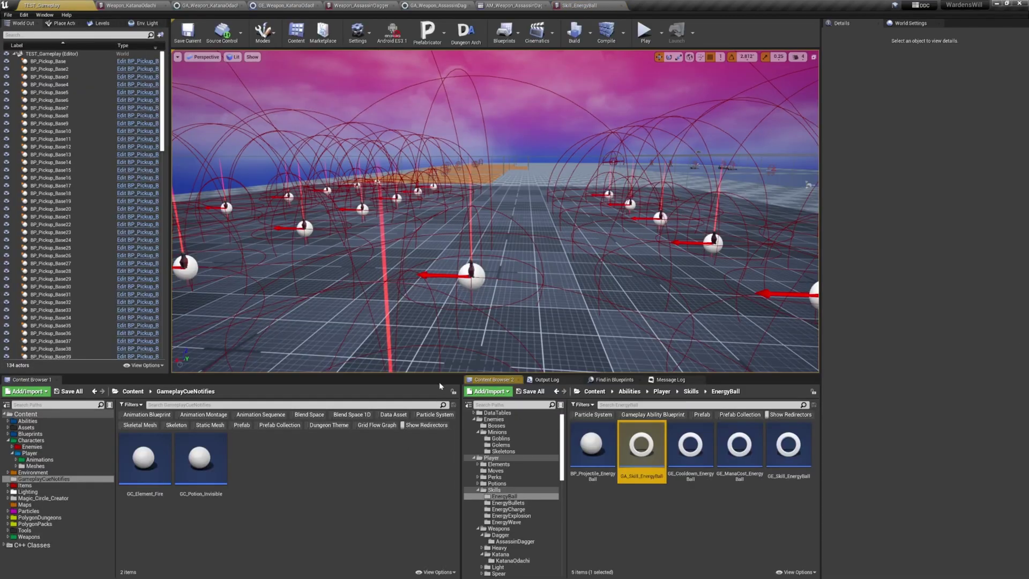
pyautogui.doubleClick(634, 465)
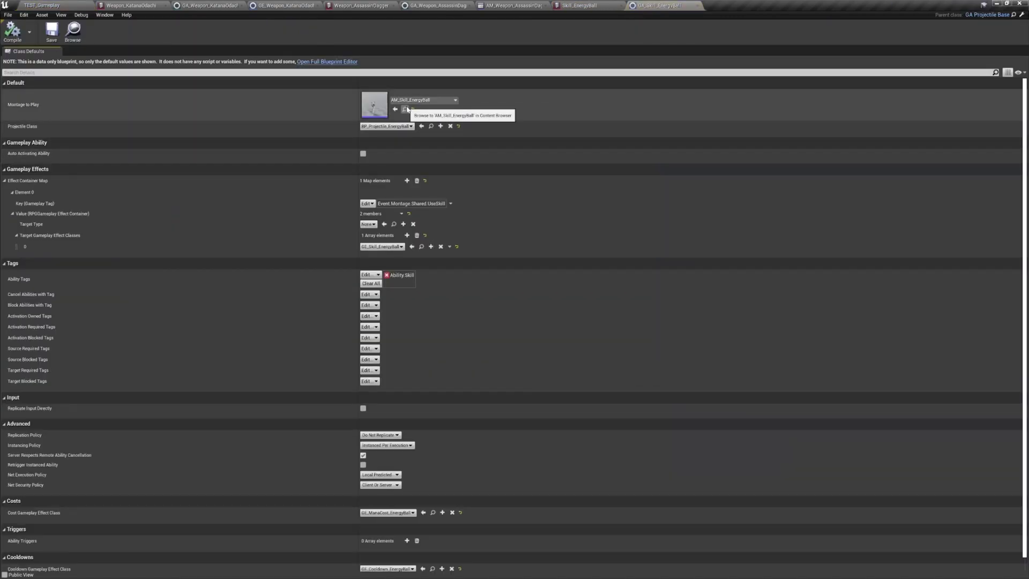
# Open the ability's montage AM_Skill_EnergyBall, look over its notify tracks and return to GA_Skill_EnergyBall.
pyautogui.click(405, 109)
pyautogui.doubleClick(593, 435)
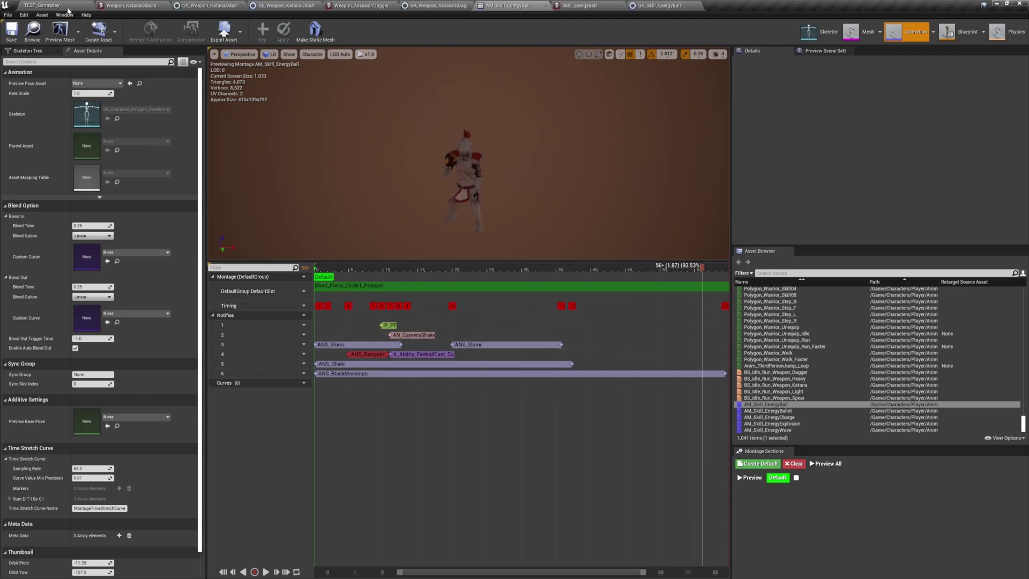
pyautogui.click(658, 5)
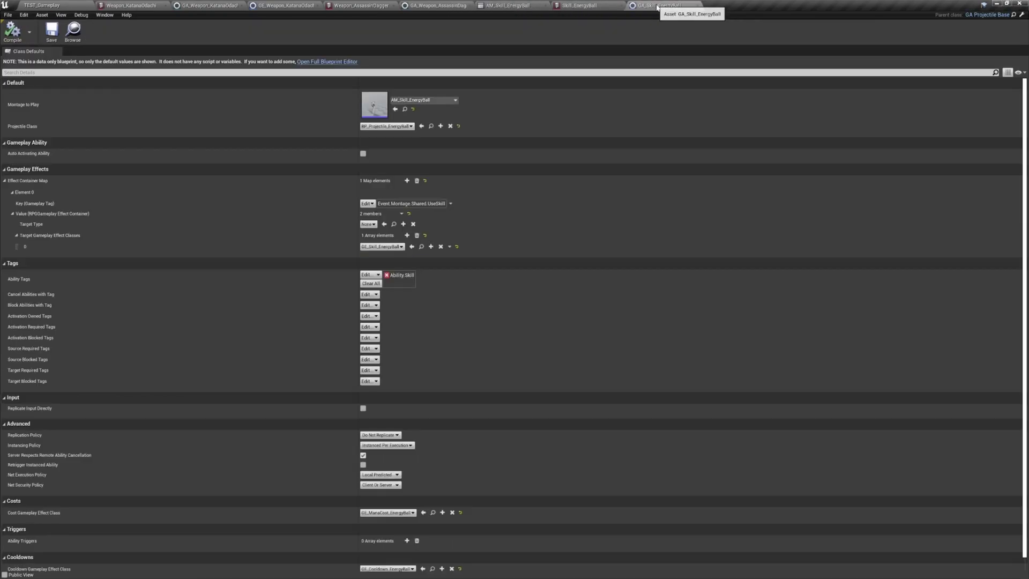
# Open the BP_Projectile_EnergyBall projectile class in the full blueprint editor, view its model and locate the asset in its folder.
pyautogui.click(435, 127)
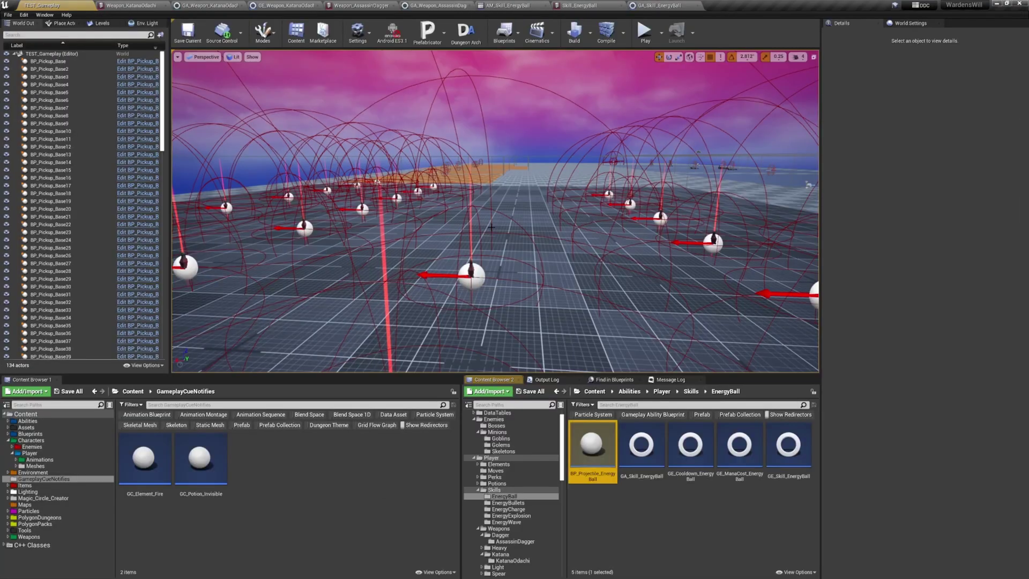
pyautogui.doubleClick(587, 443)
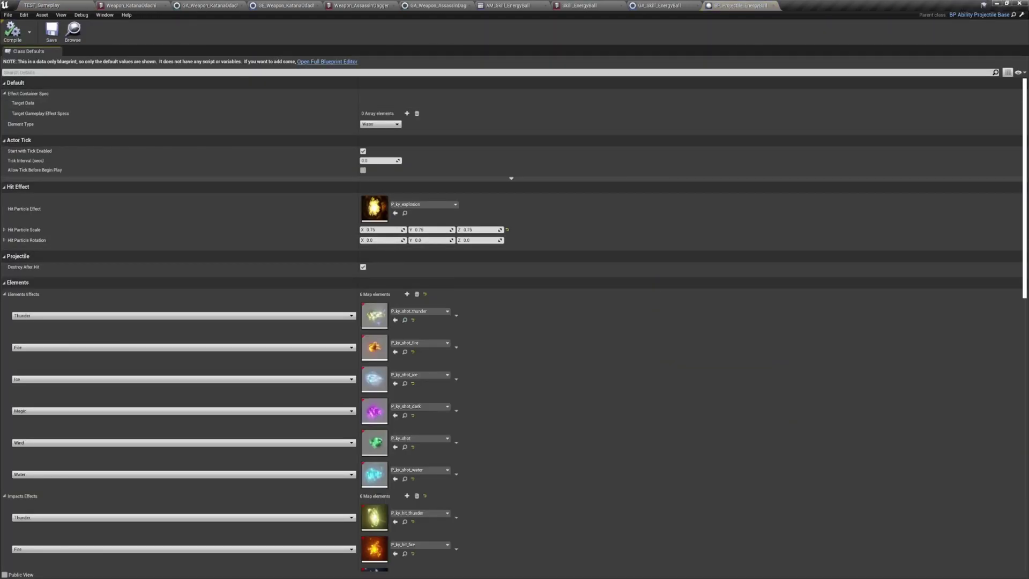
pyautogui.click(327, 62)
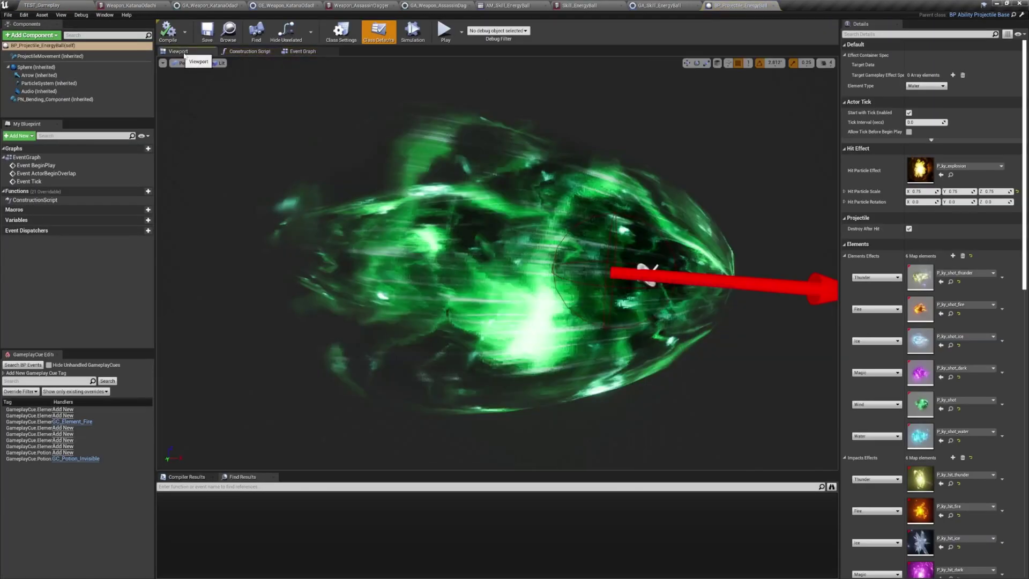
pyautogui.scroll(-3, 316, 166)
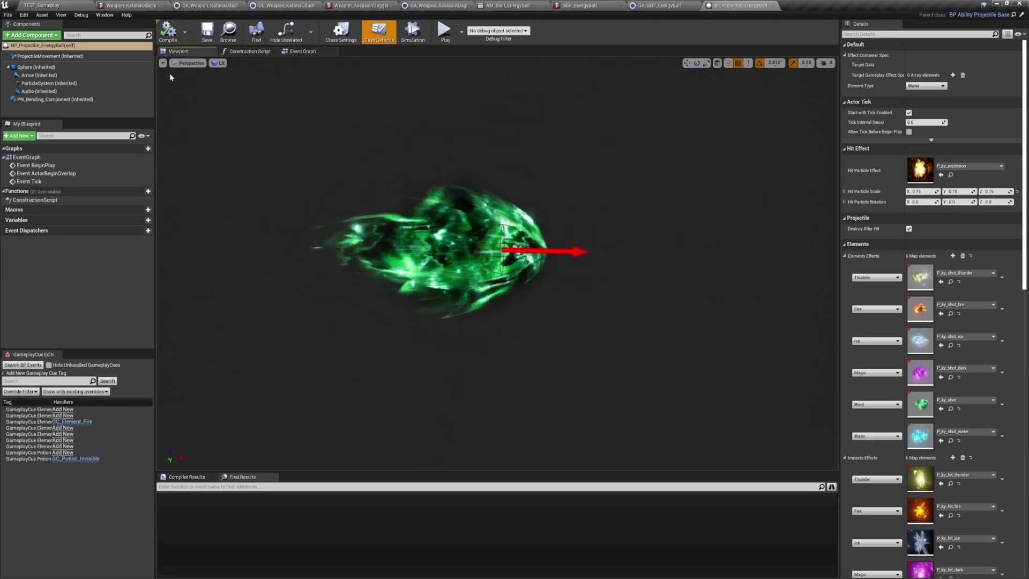
pyautogui.click(230, 36)
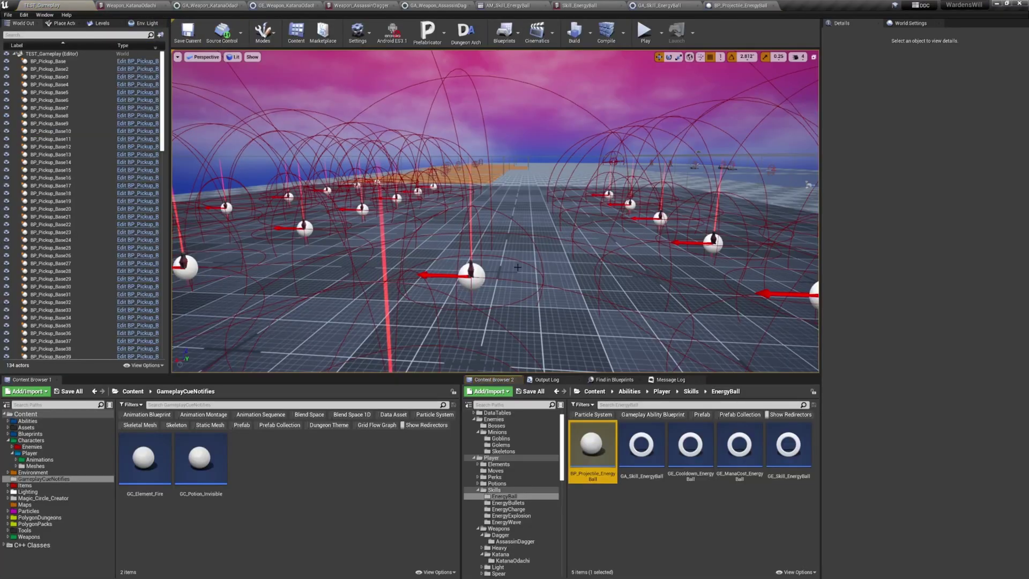
# Open the BP_Projectile_EnergyWave projectile class from the player's Skills/EnergyWave abilities folder.
pyautogui.click(690, 391)
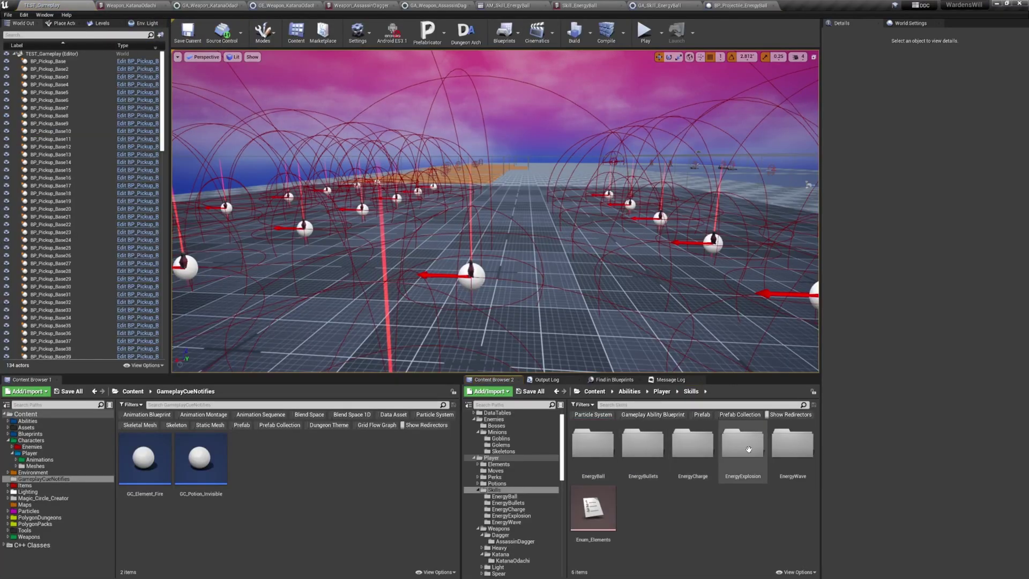
pyautogui.doubleClick(798, 449)
pyautogui.doubleClick(592, 443)
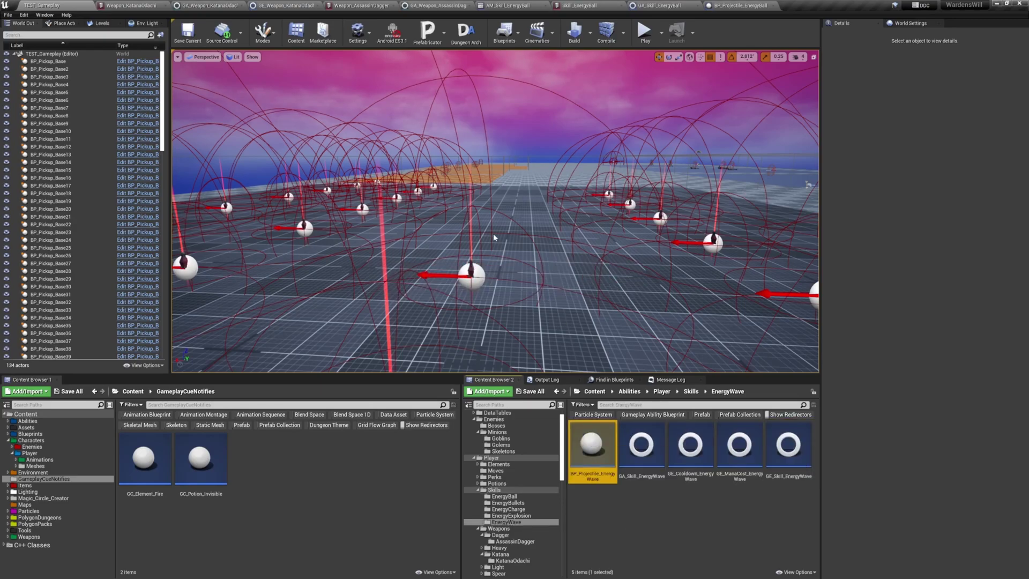
pyautogui.click(179, 51)
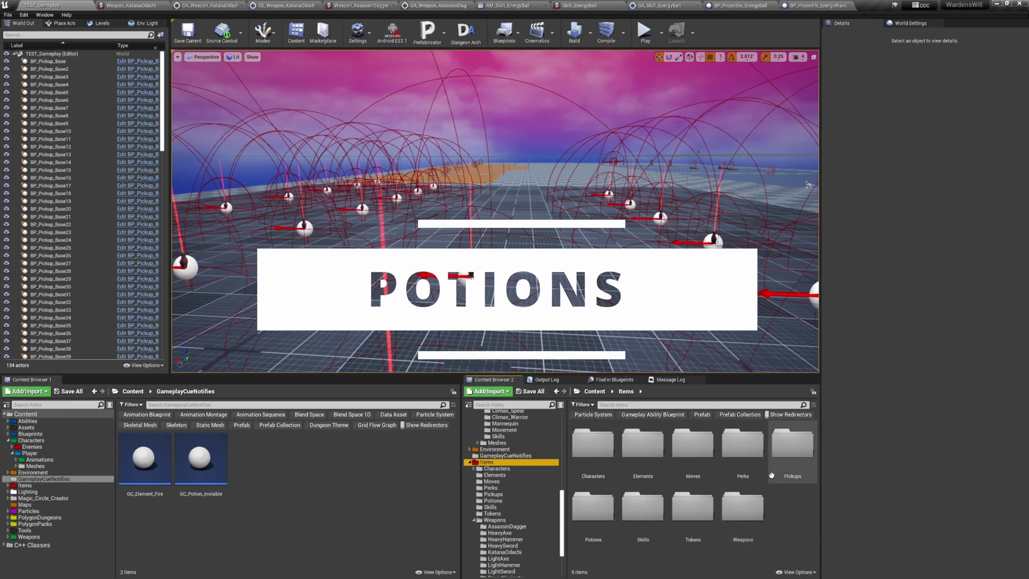
# Open the Potion_AttackPower_Duration item from the Items/Potions folder and its granted ability GA_Potion_AttackDamage_Duration.
pyautogui.doubleClick(599, 510)
pyautogui.doubleClick(594, 461)
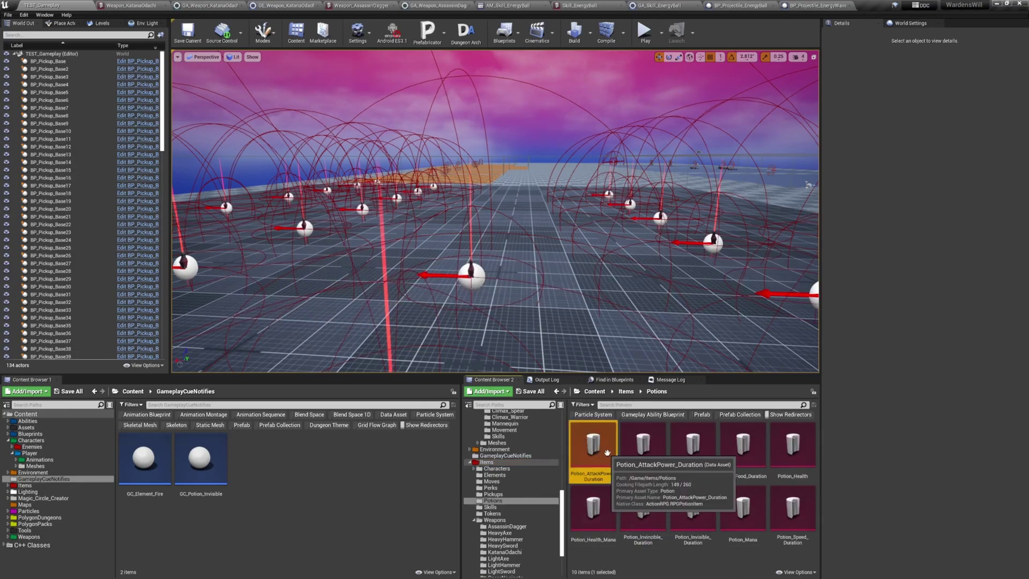
pyautogui.click(452, 294)
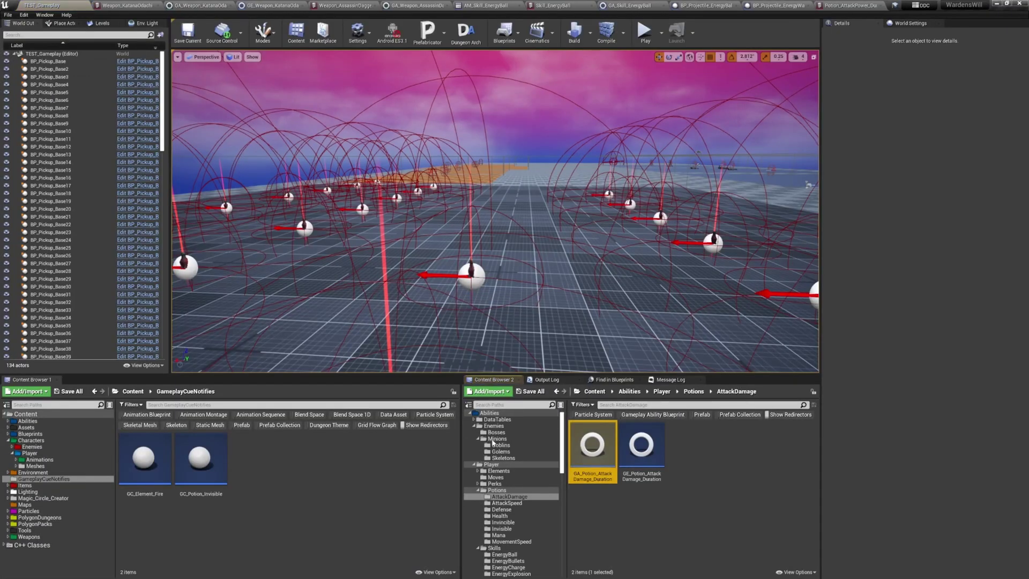
pyautogui.doubleClick(586, 452)
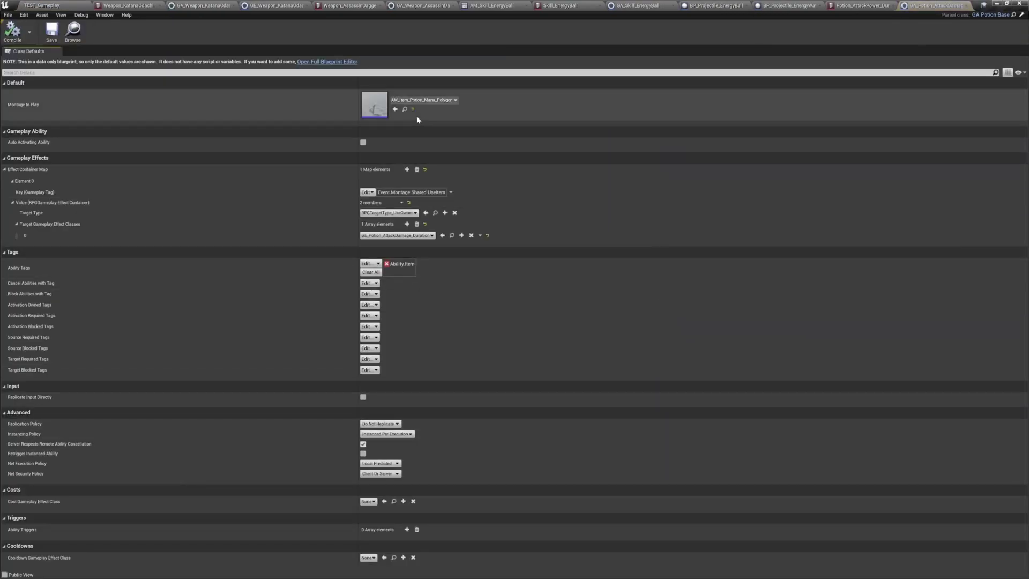
# Open the potion ability's montage AM_Item_Potion_Mana_Polygon and inspect its AN_UseItem notify.
pyautogui.click(405, 109)
pyautogui.doubleClick(595, 453)
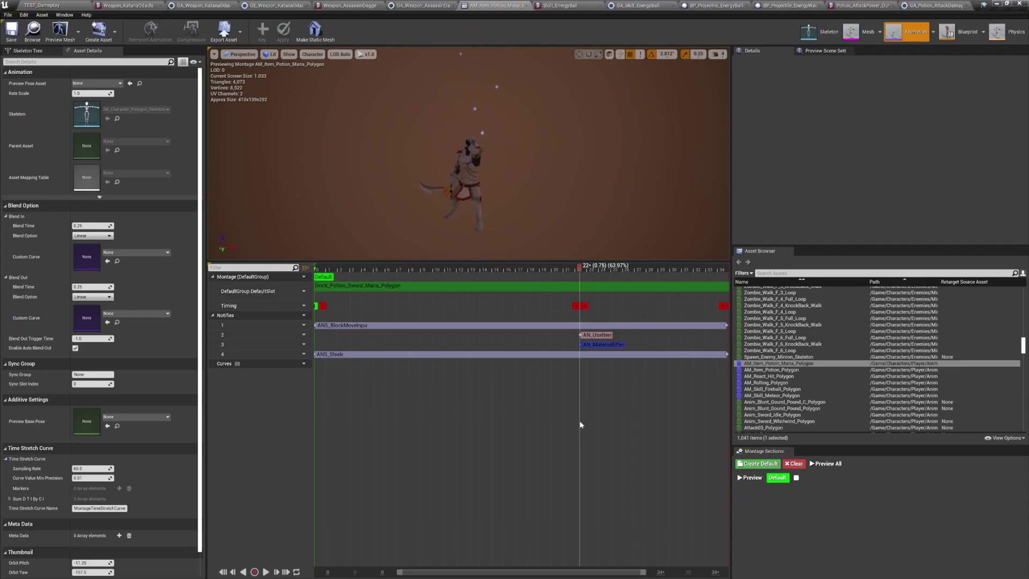
pyautogui.click(590, 336)
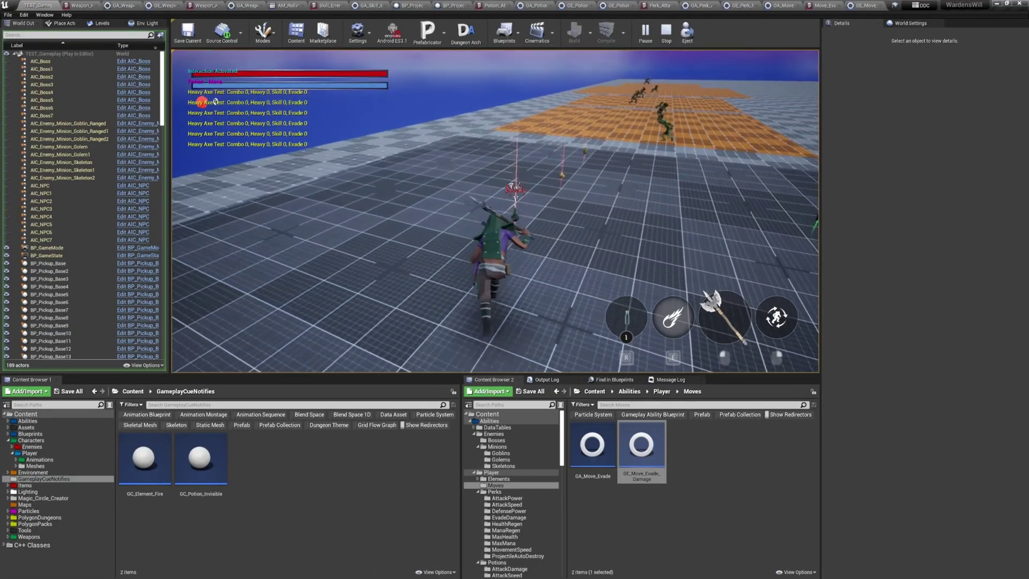
# Run around the running level with the heavy axe, collect potion pickups and use the equipped potion.
pyautogui.press('w')
pyautogui.press('e')
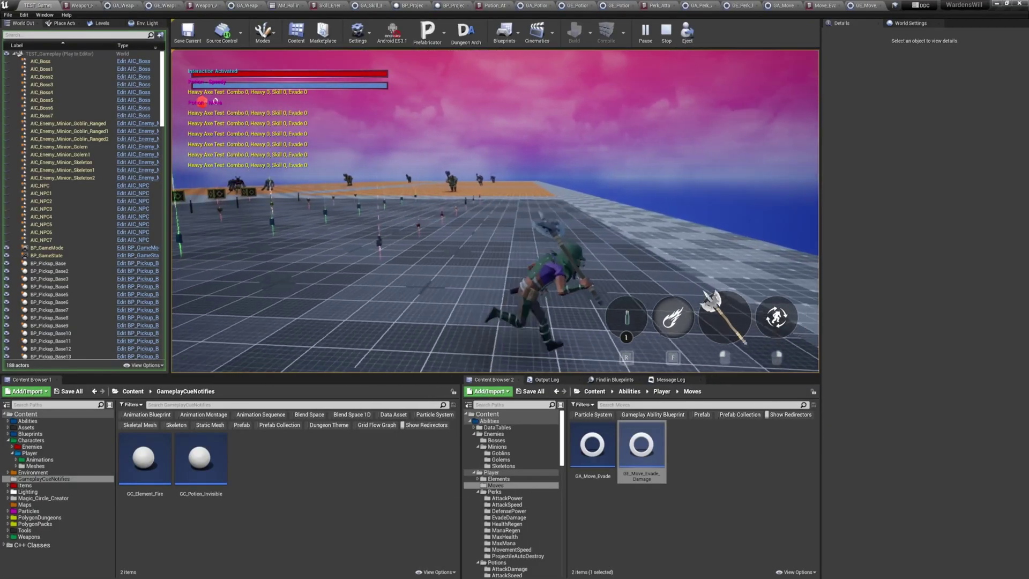
pyautogui.click(495, 212)
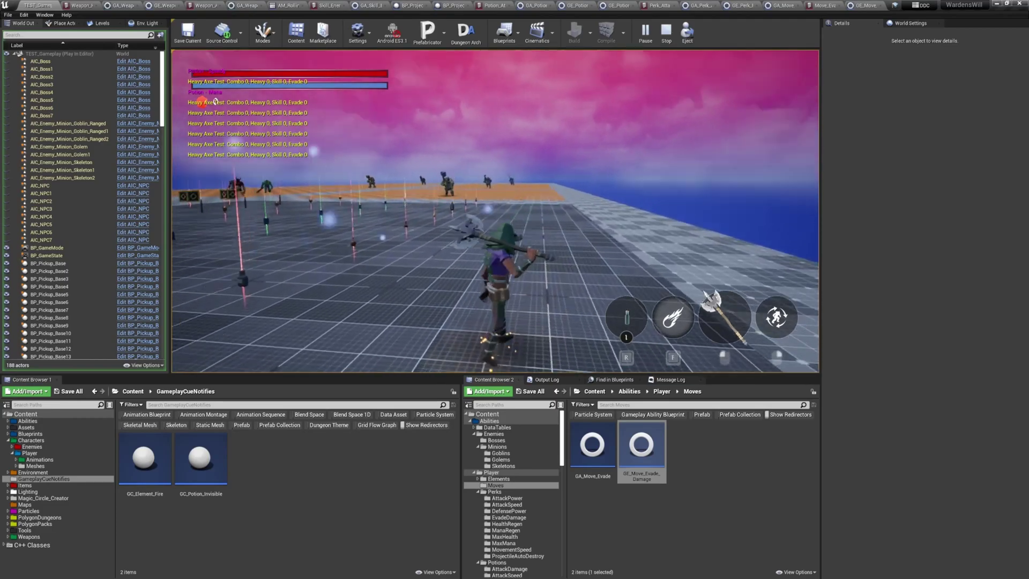
pyautogui.press('w')
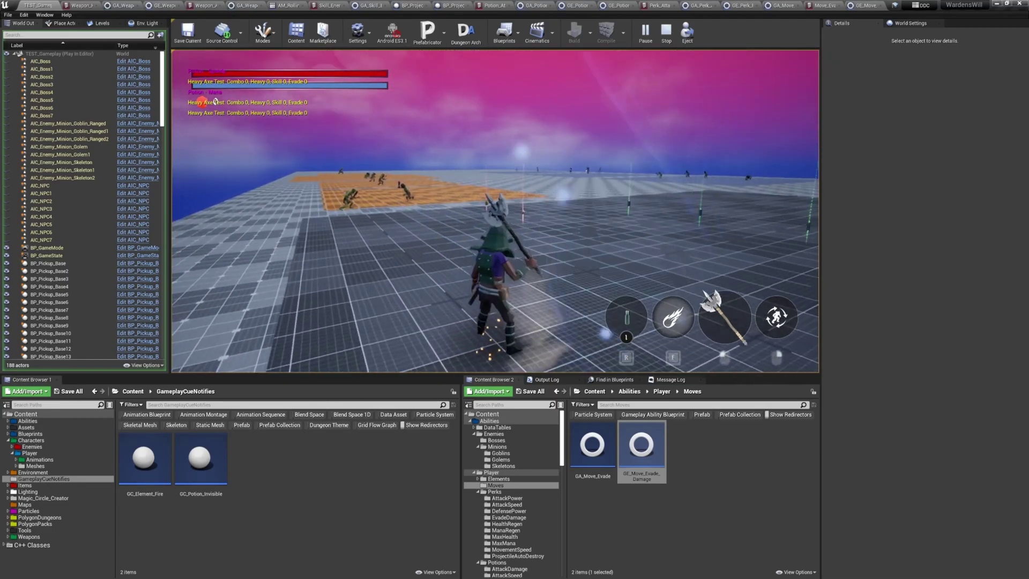
pyautogui.press('w')
pyautogui.click(495, 211)
pyautogui.press('r')
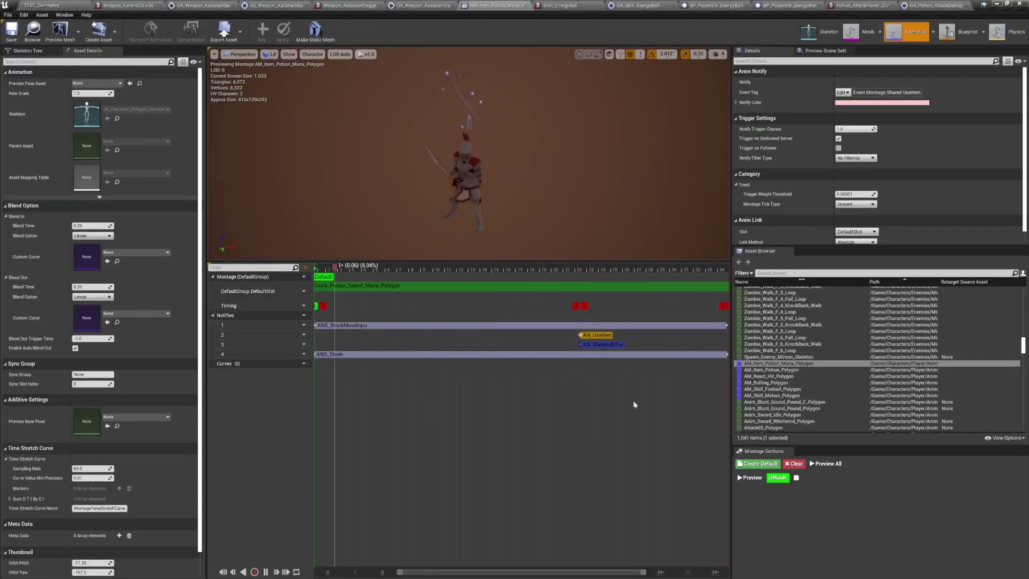
# Pause the montage preview, return to GA_Potion_AttackDamage_Duration and review its target gameplay effect GE_Potion_AttackDamage_Duration.
pyautogui.press('space')
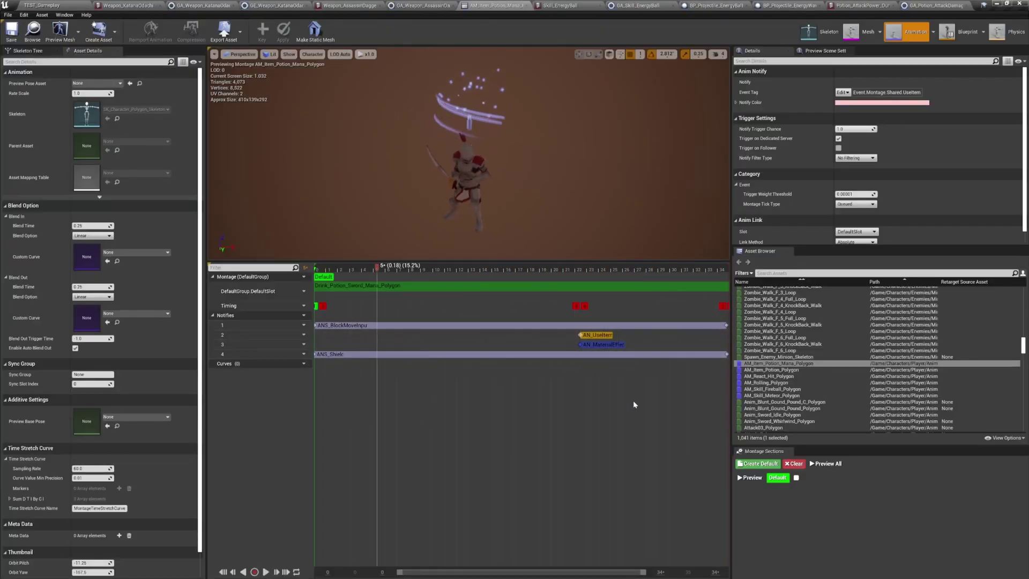
pyautogui.click(918, 6)
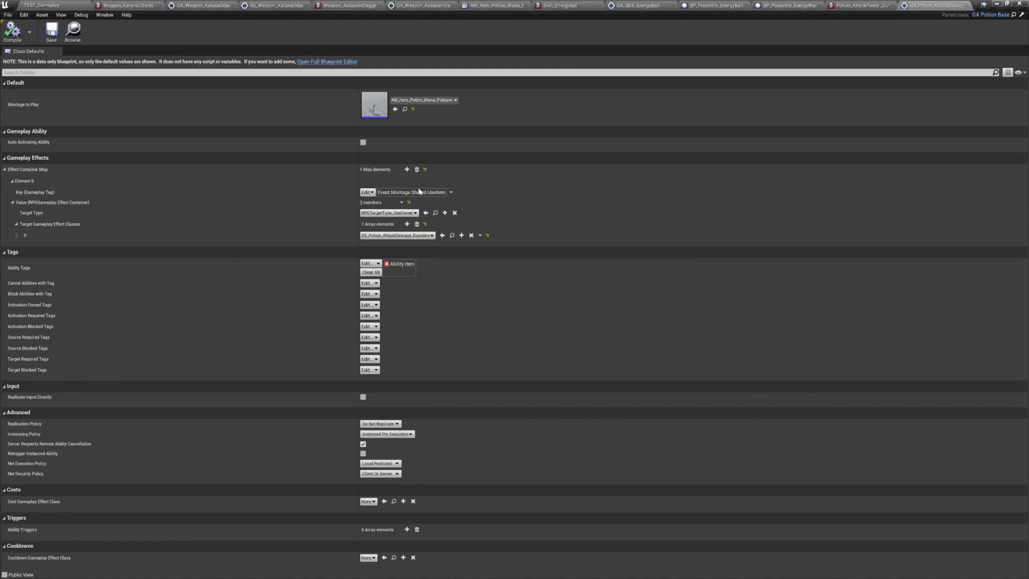
pyautogui.click(452, 235)
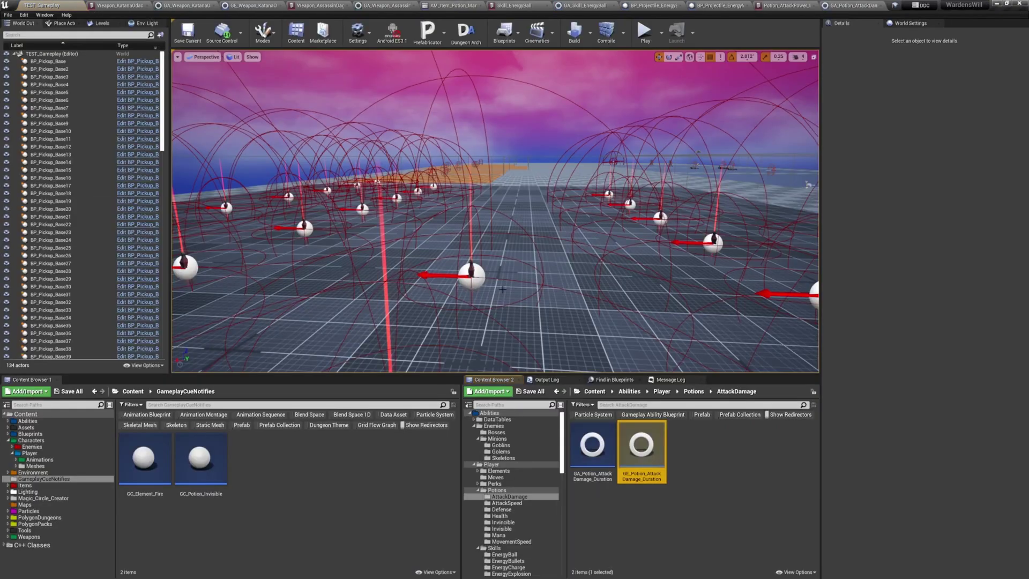
pyautogui.doubleClick(633, 434)
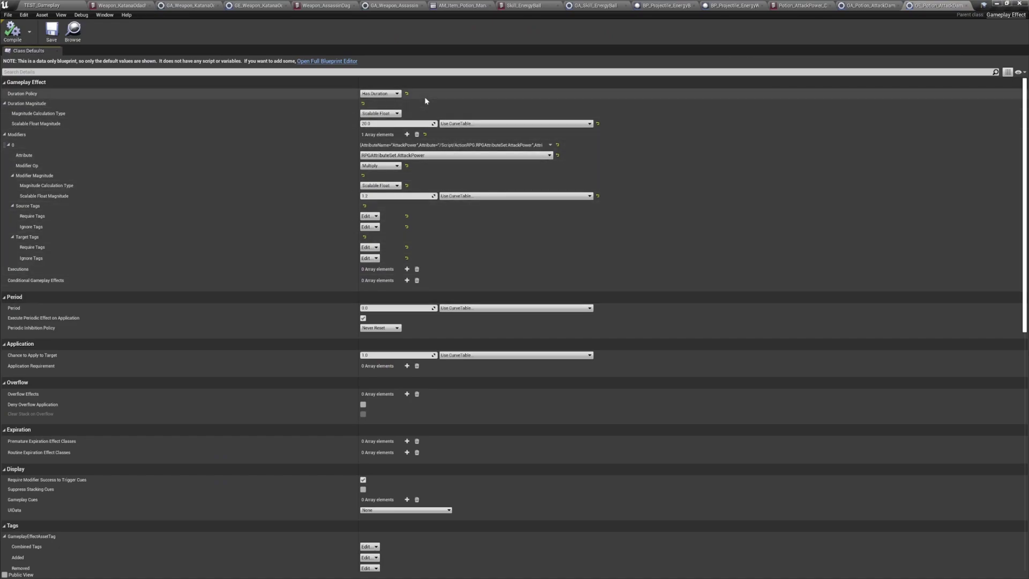
pyautogui.click(42, 5)
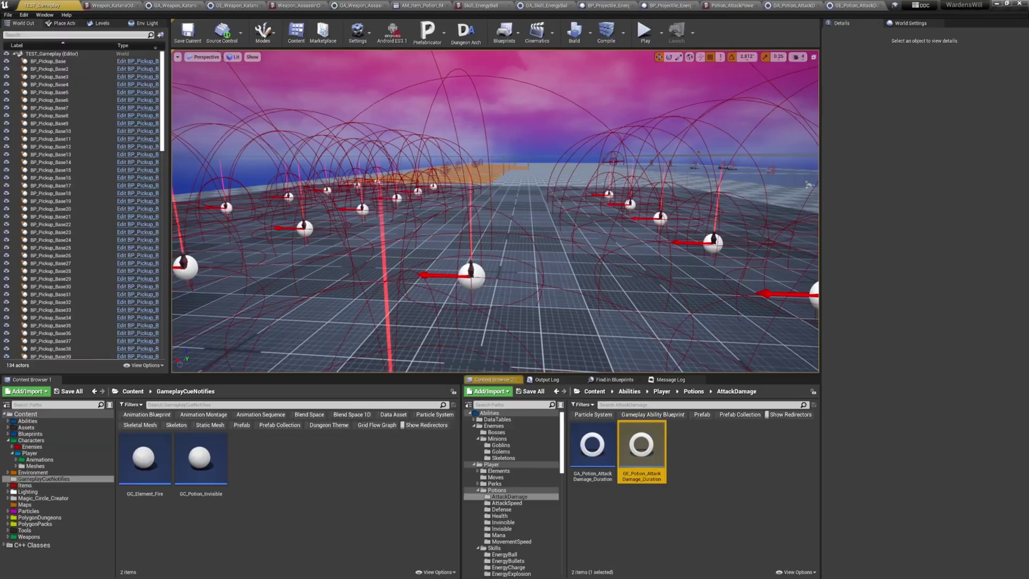
# Open GE_Potion_Invisible_Duration from the player's Potions/Invisible folder and look through its settings.
pyautogui.click(694, 391)
pyautogui.scroll(-1, 760, 456)
pyautogui.doubleClick(659, 495)
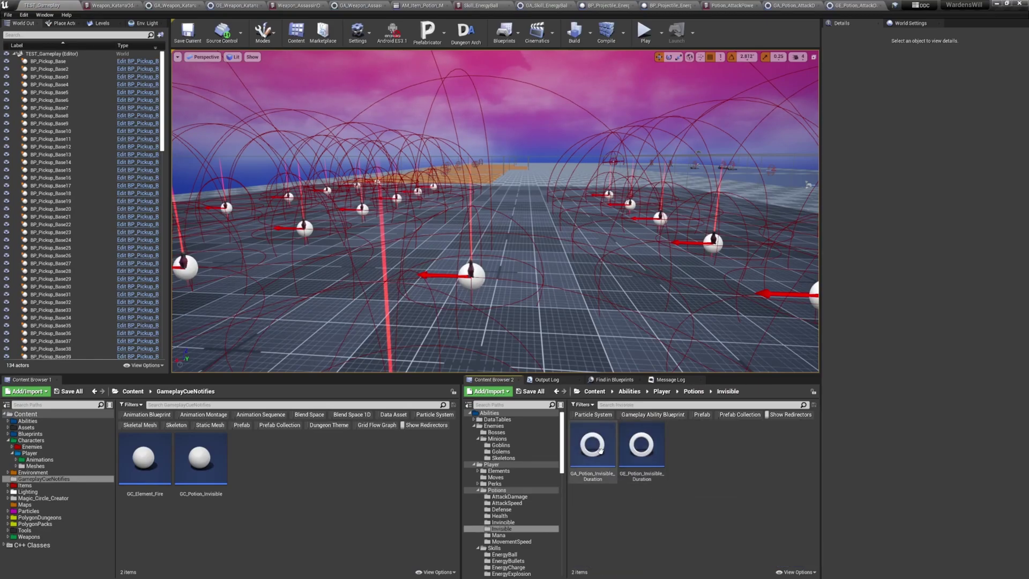
pyautogui.doubleClick(646, 439)
pyautogui.scroll(-5, 469, 275)
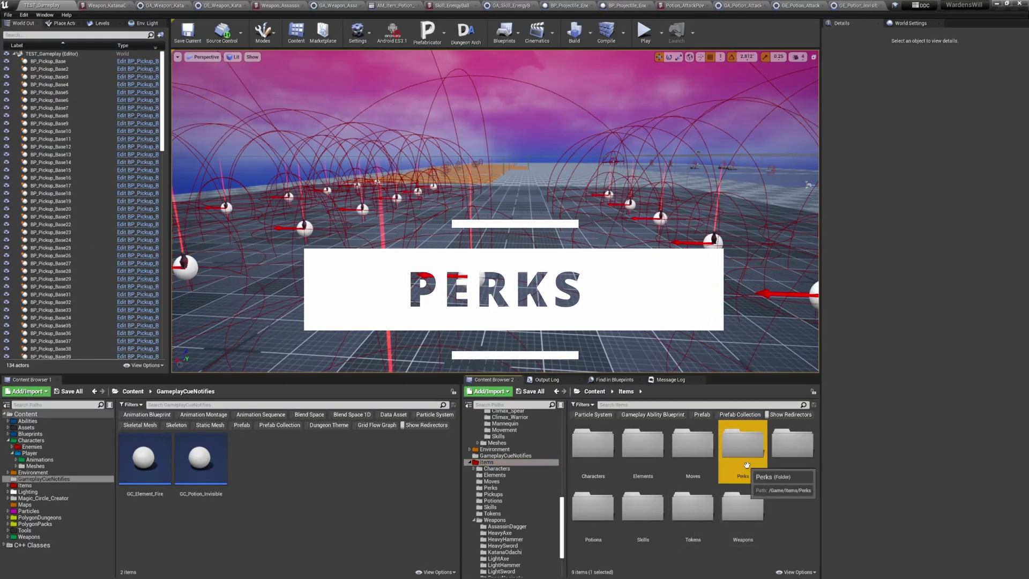
# Open the Perk_AttackPower item from the Items/Perks folder and its granted ability GA_Perk_AttackPower.
pyautogui.doubleClick(741, 436)
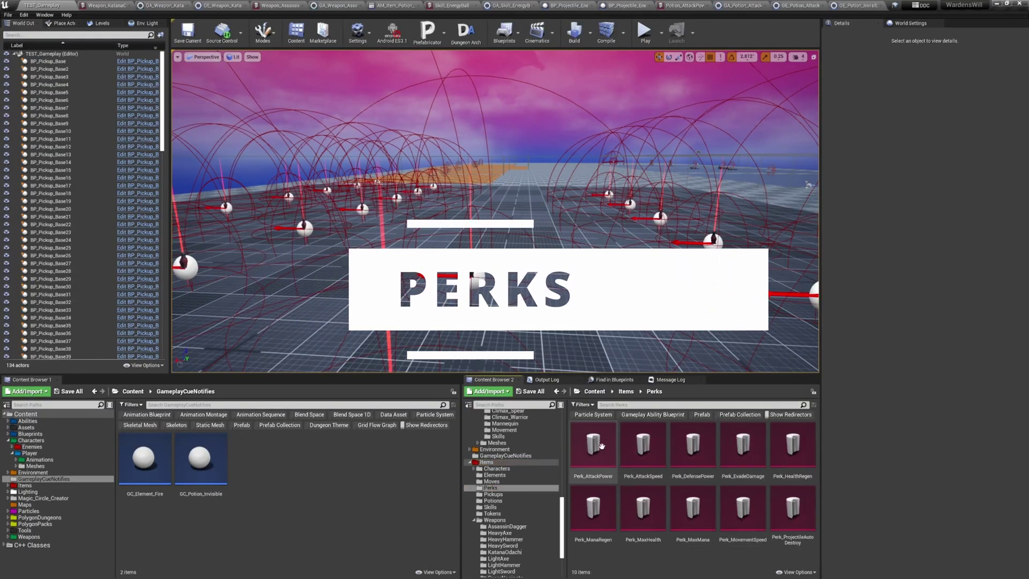
pyautogui.doubleClick(601, 446)
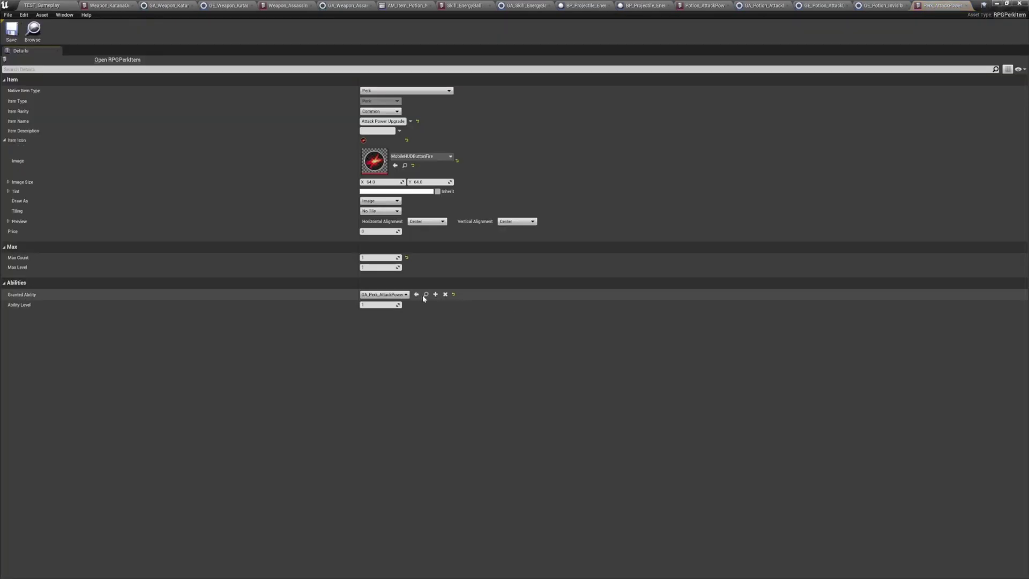
pyautogui.click(425, 296)
pyautogui.doubleClick(610, 467)
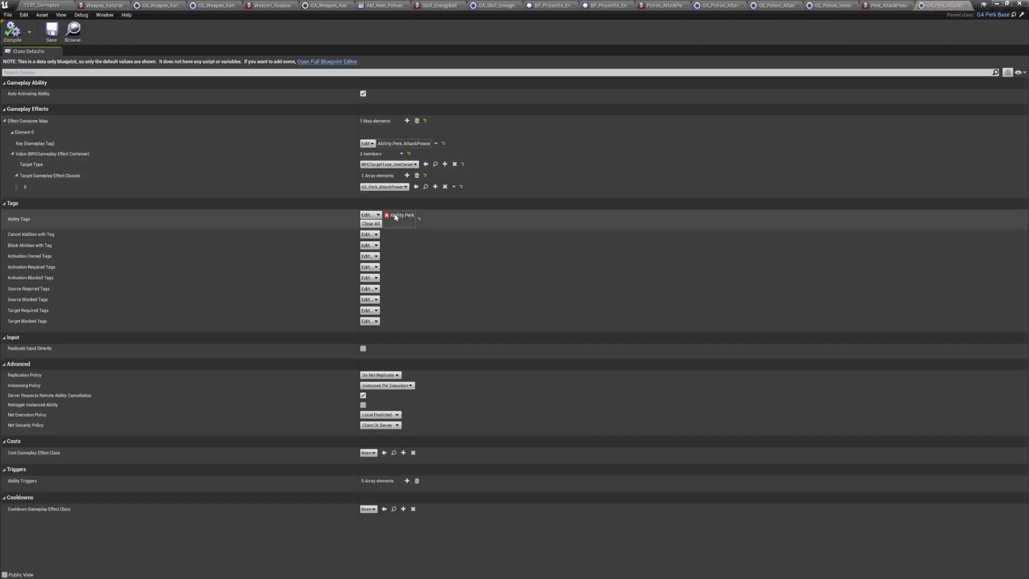
# Locate GA_Perk_AttackPower in its folder, then open the gameplay effect in Perks/ProjectileAutoDestroy and review its granted tags.
pyautogui.click(75, 33)
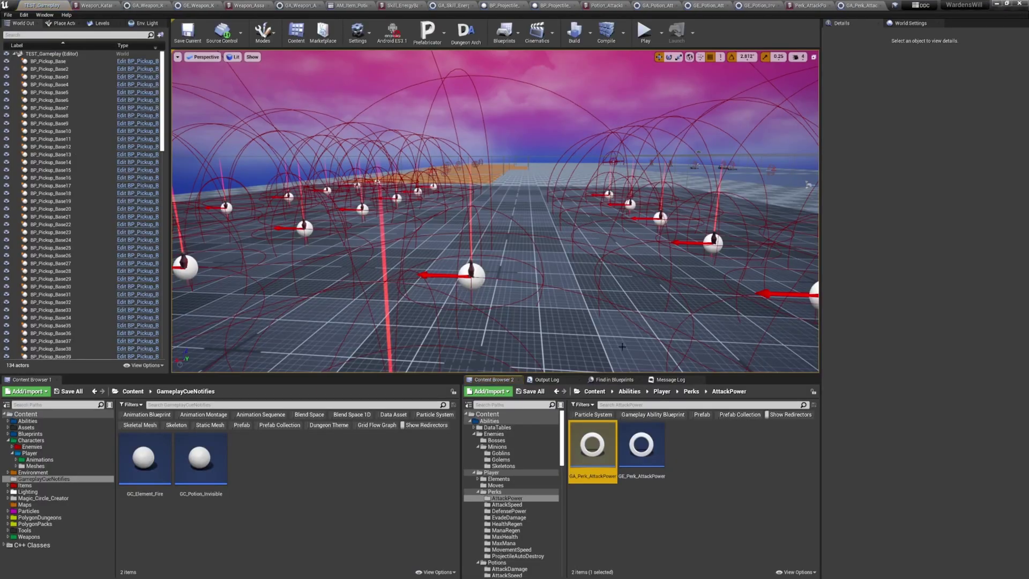
pyautogui.click(689, 392)
pyautogui.doubleClick(787, 522)
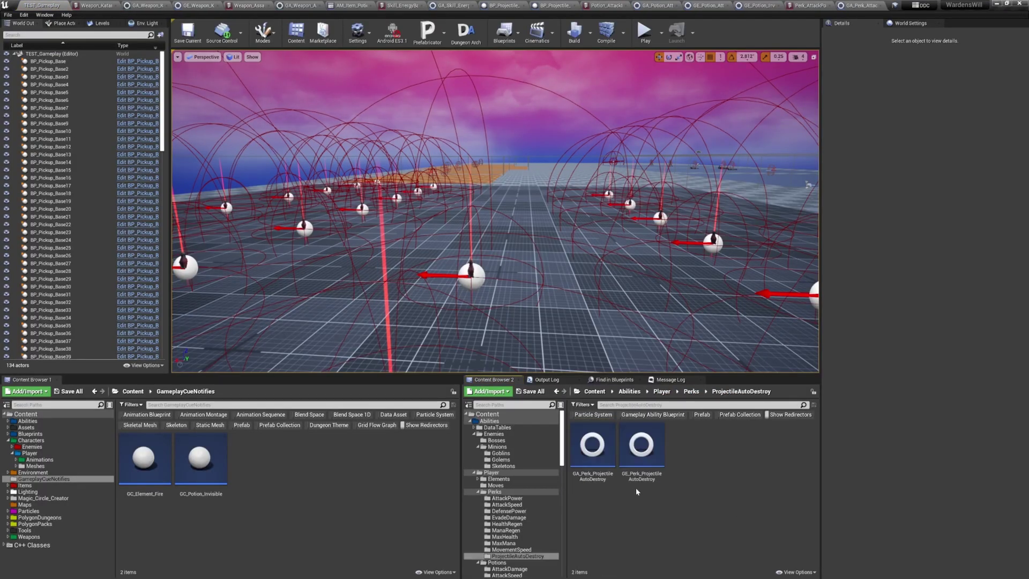
pyautogui.doubleClick(605, 440)
pyautogui.scroll(-3, 457, 245)
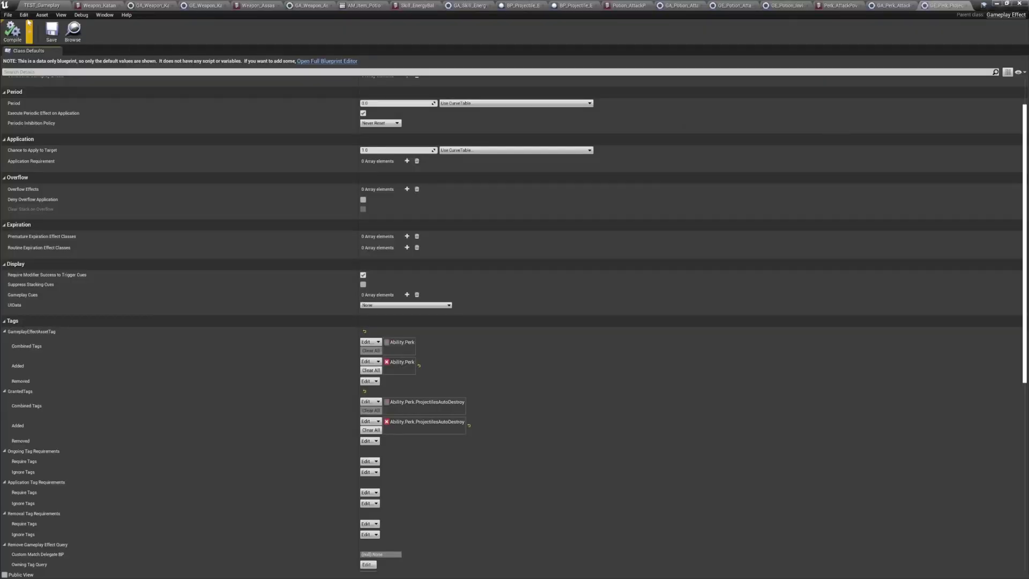
# Open the Gameplay Tags section of the Project Settings and reposition the settings window.
pyautogui.click(25, 15)
pyautogui.click(48, 111)
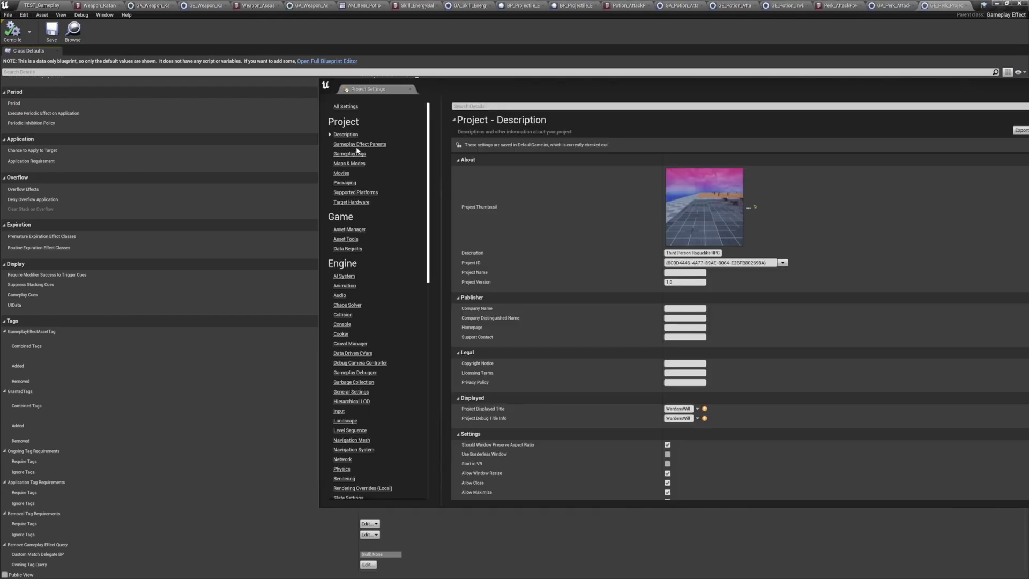
pyautogui.click(354, 154)
pyautogui.moveTo(570, 94); pyautogui.dragTo(385, 76)
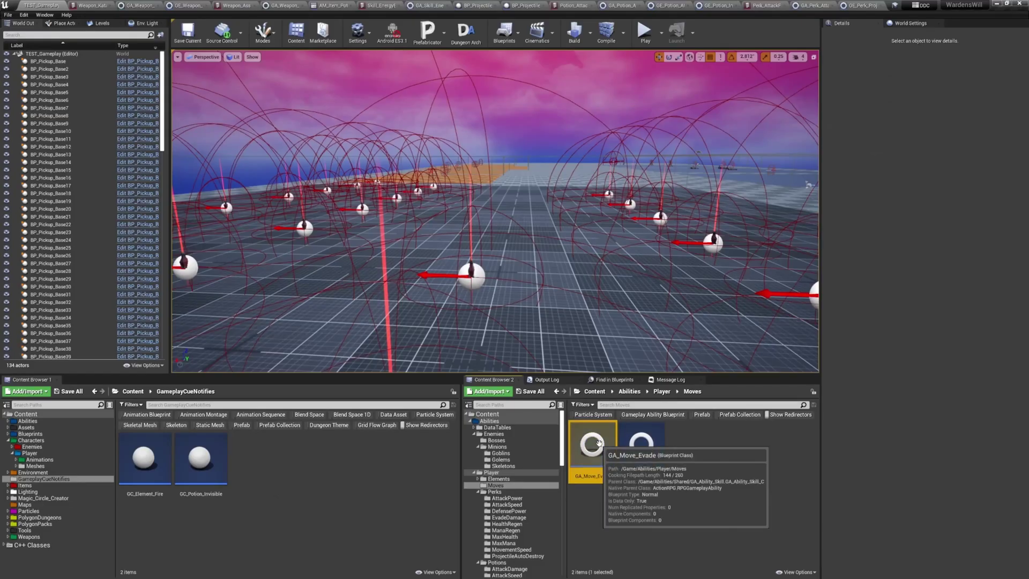
# Open the GA_Move_Evade ability from the player's Moves folder and its montage AM_Rolling_Polygon.
pyautogui.doubleClick(594, 439)
pyautogui.click(405, 109)
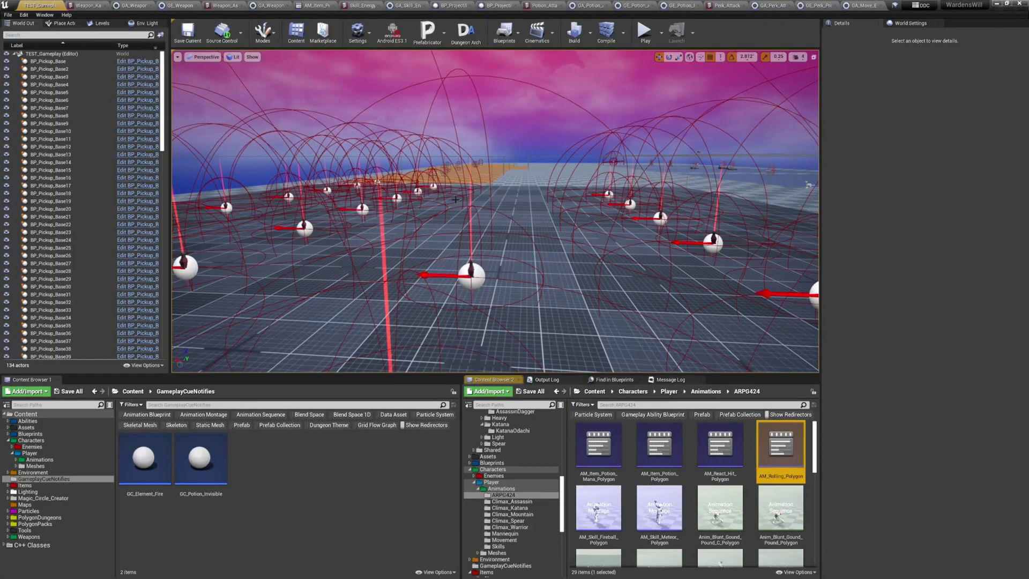
pyautogui.doubleClick(781, 451)
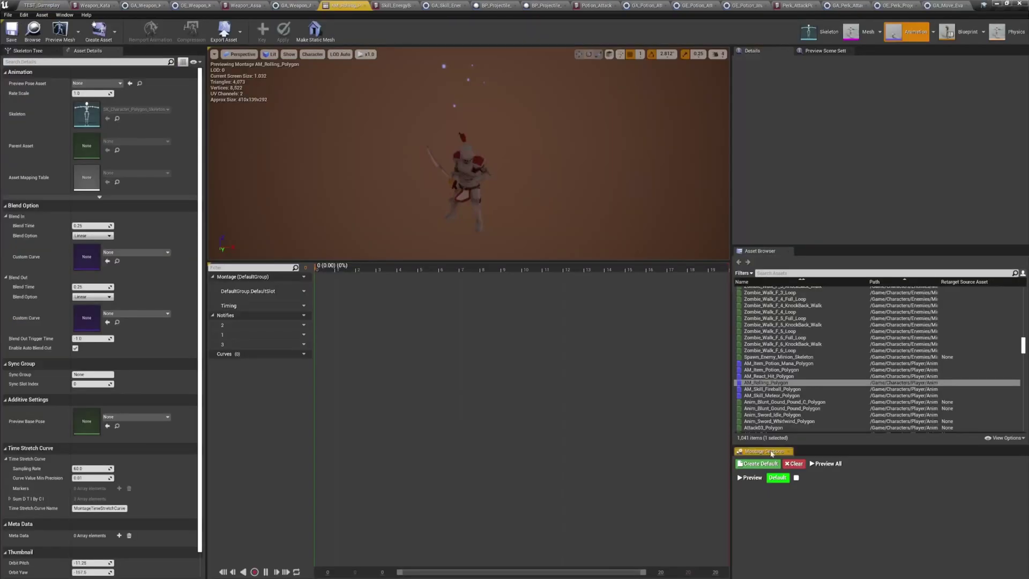
# Scrub the rolling montage to its range attack notify and inspect it, then open the GE_Move_Evade_Damage effect.
pyautogui.click(390, 378)
pyautogui.moveTo(473, 377); pyautogui.dragTo(495, 372)
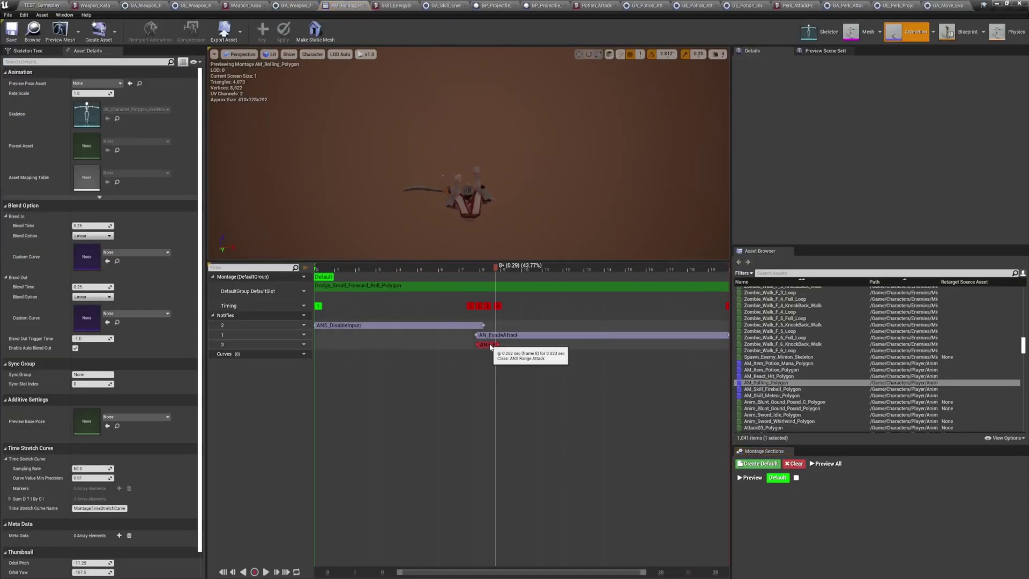
pyautogui.click(490, 347)
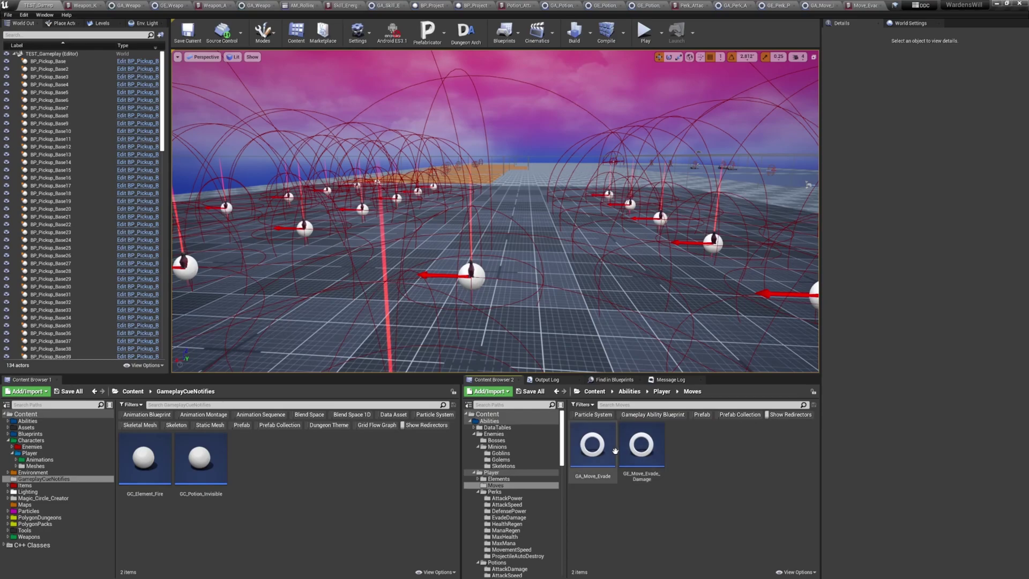
pyautogui.click(642, 445)
pyautogui.doubleClick(626, 453)
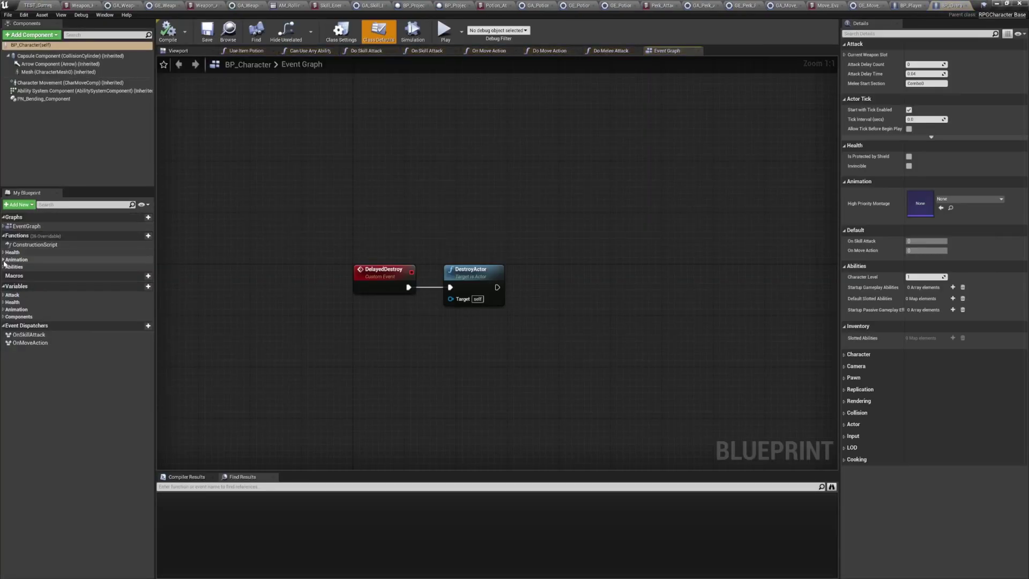
# Expand the Animation functions of BP_Character and examine the IsUsingMelee function graph.
pyautogui.click(4, 259)
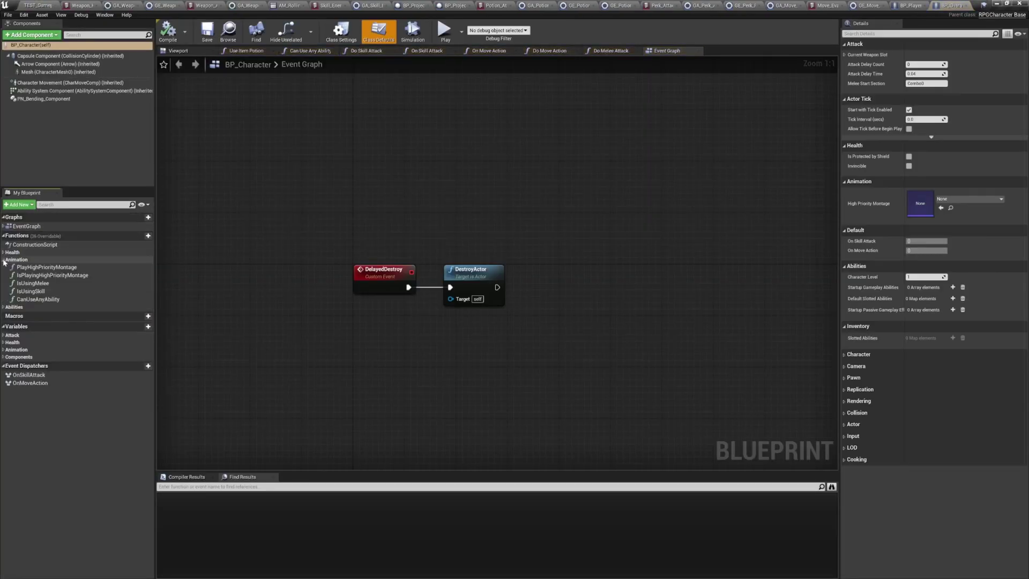
pyautogui.doubleClick(31, 283)
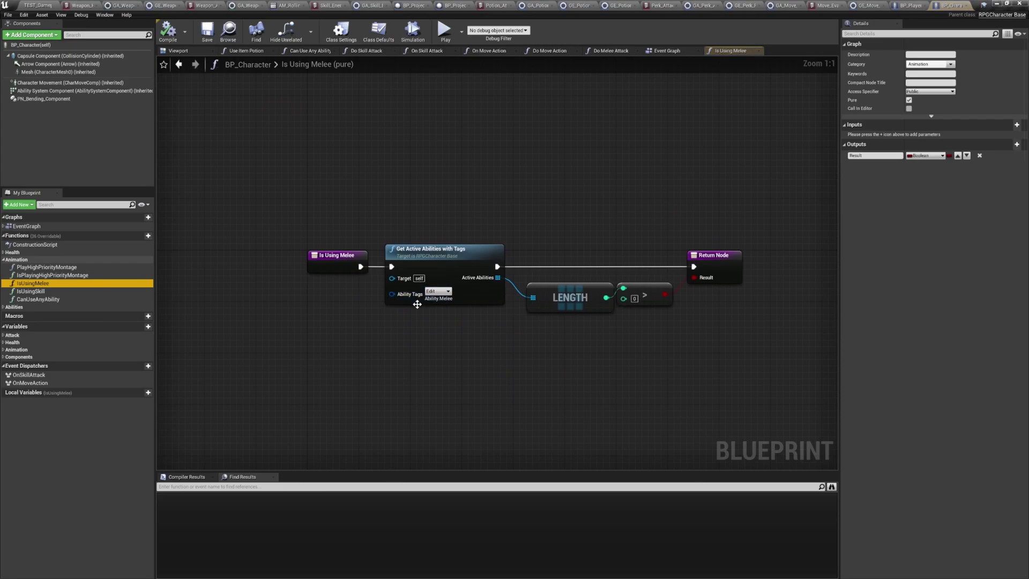
pyautogui.moveTo(675, 329); pyautogui.dragTo(674, 330)
pyautogui.click(674, 330)
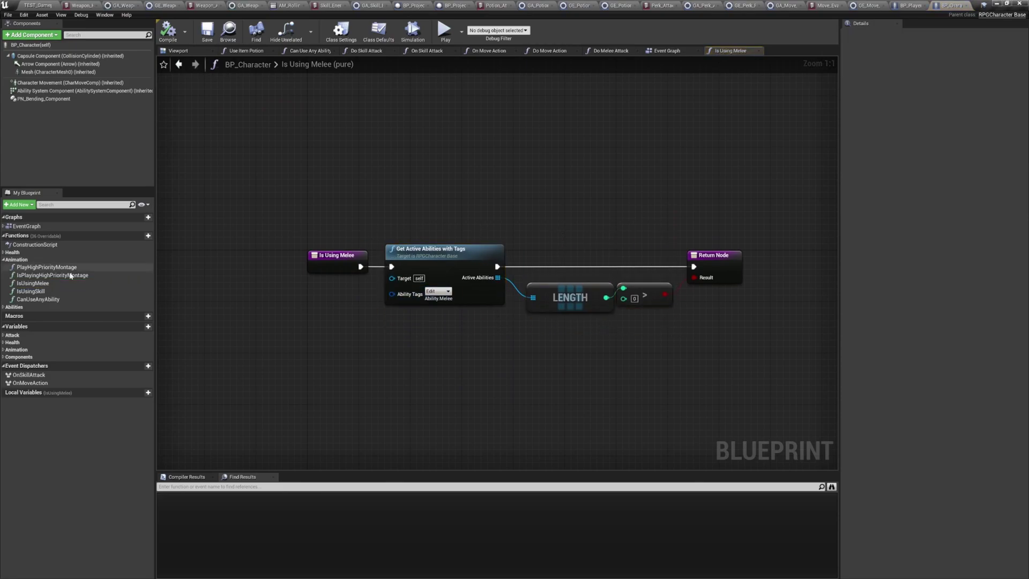
# Open the DoMeleeAttack function from the Abilities functions and examine its condition nodes and the Activate Abilities with Item Slot node.
pyautogui.click(14, 307)
pyautogui.doubleClick(35, 315)
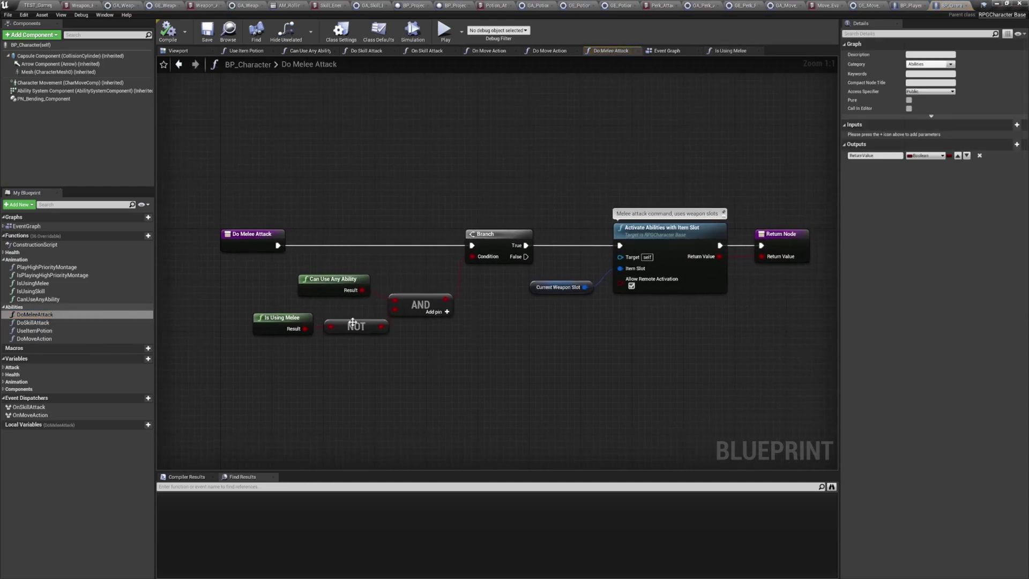
pyautogui.moveTo(456, 355); pyautogui.dragTo(457, 356)
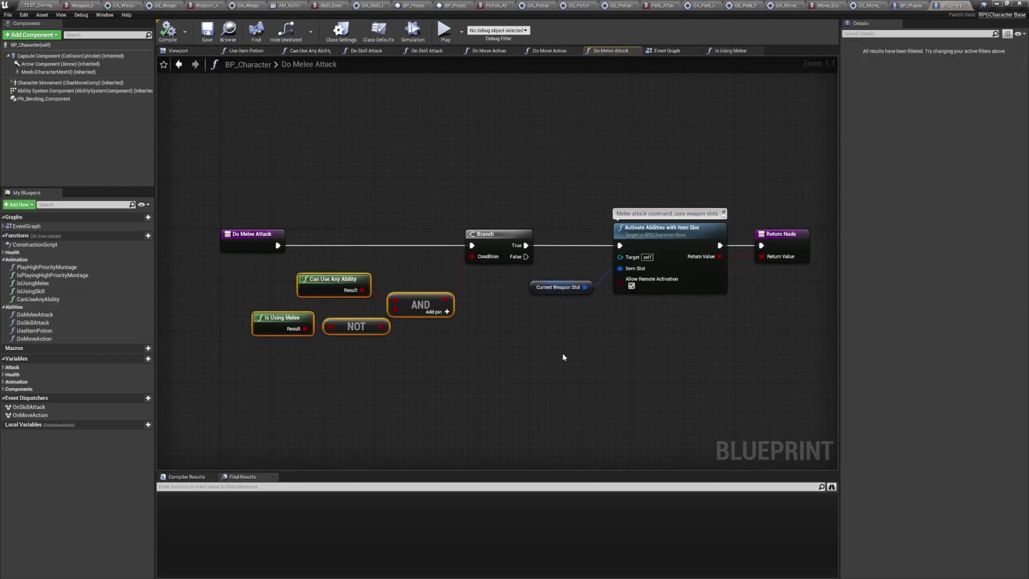
pyautogui.moveTo(735, 325); pyautogui.dragTo(735, 325)
pyautogui.click(735, 325)
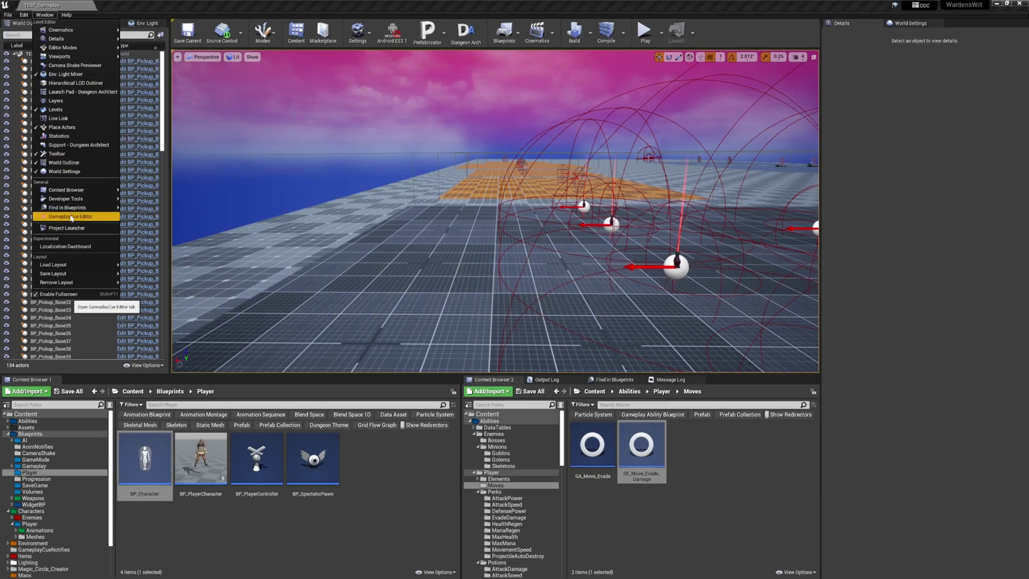
# Open the GameplayCue Editor, reposition its window and expand the Add New Gameplay Cue Tag section.
pyautogui.click(72, 218)
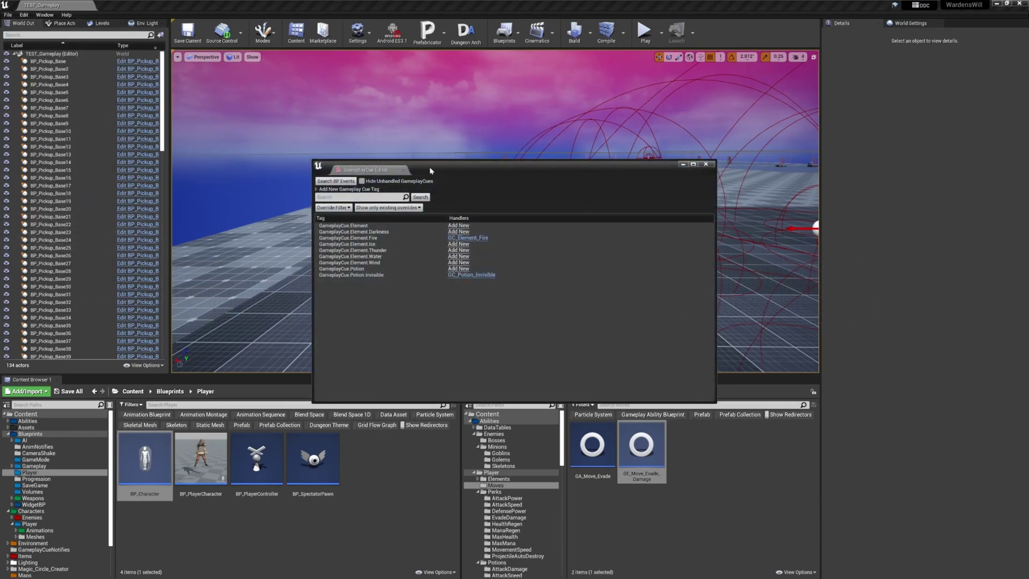
pyautogui.moveTo(430, 170); pyautogui.dragTo(450, 168)
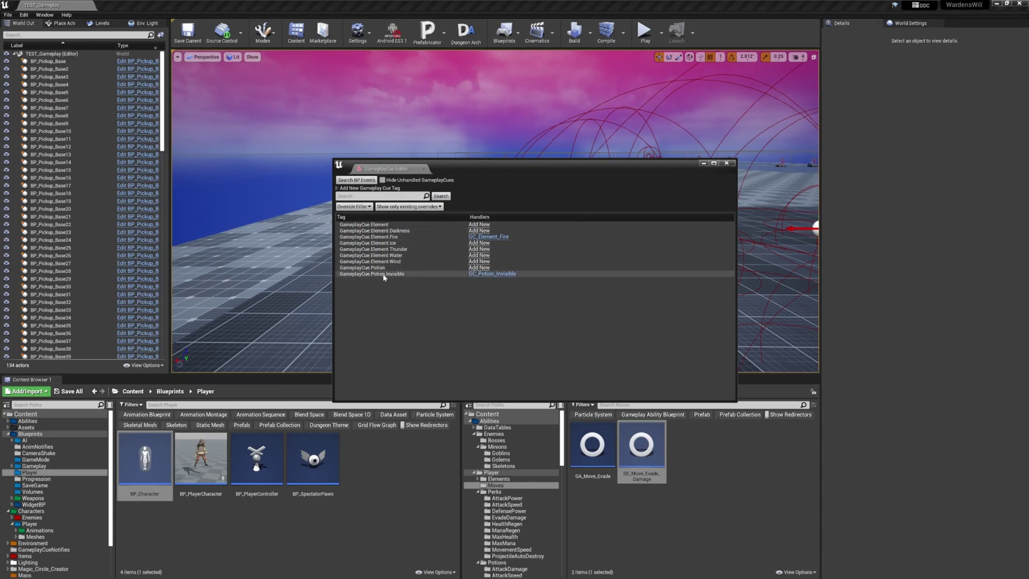
pyautogui.click(338, 188)
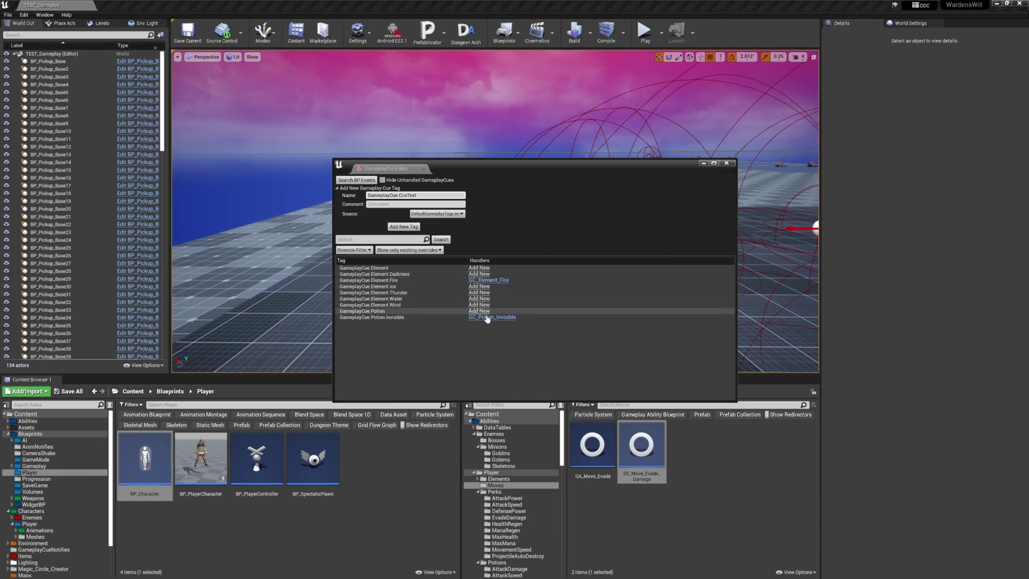
# Show the GameplayCueNotifies folder in the first content browser and close the GameplayCue Editor window.
pyautogui.click(403, 431)
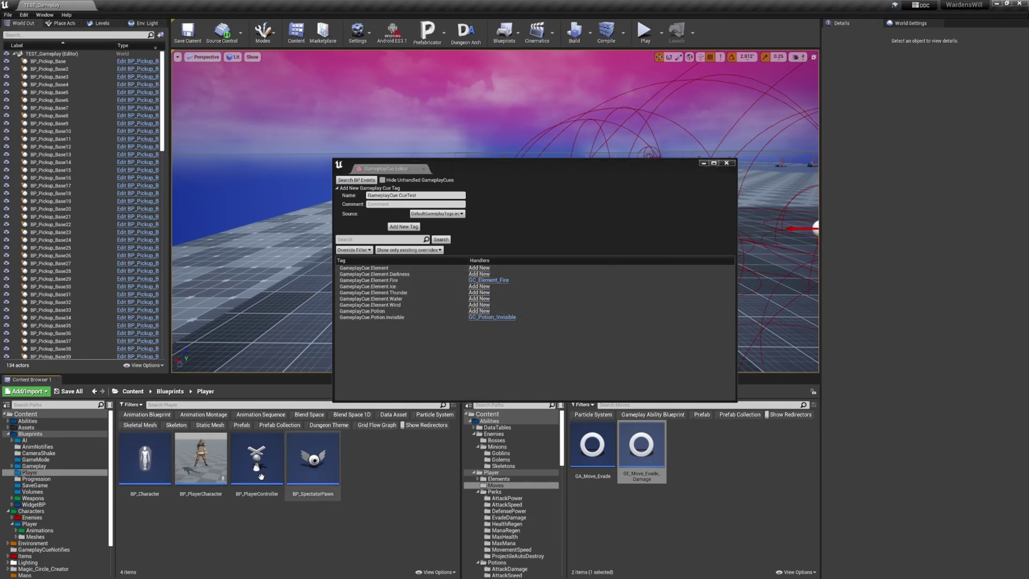
pyautogui.click(43, 550)
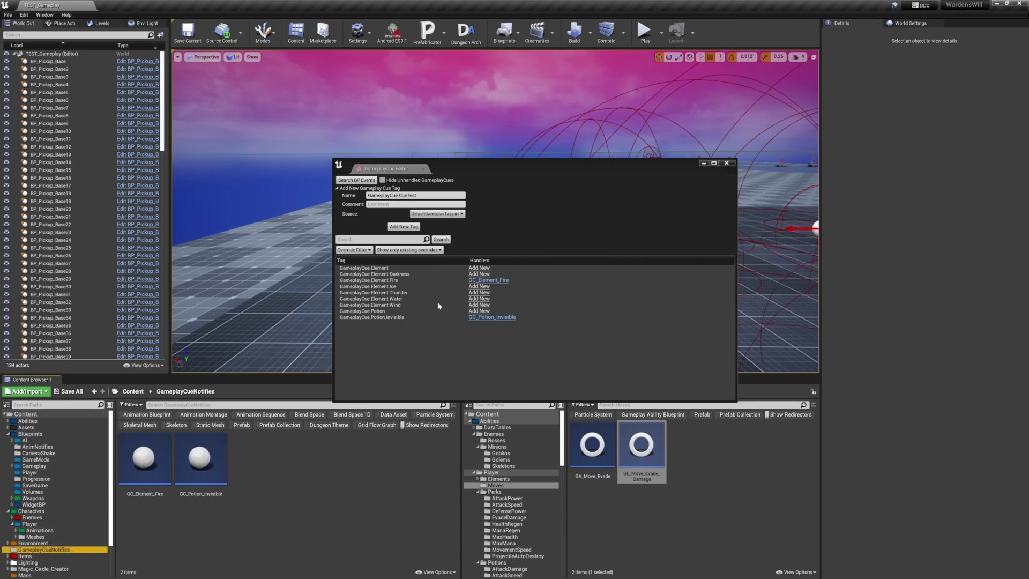
pyautogui.click(423, 169)
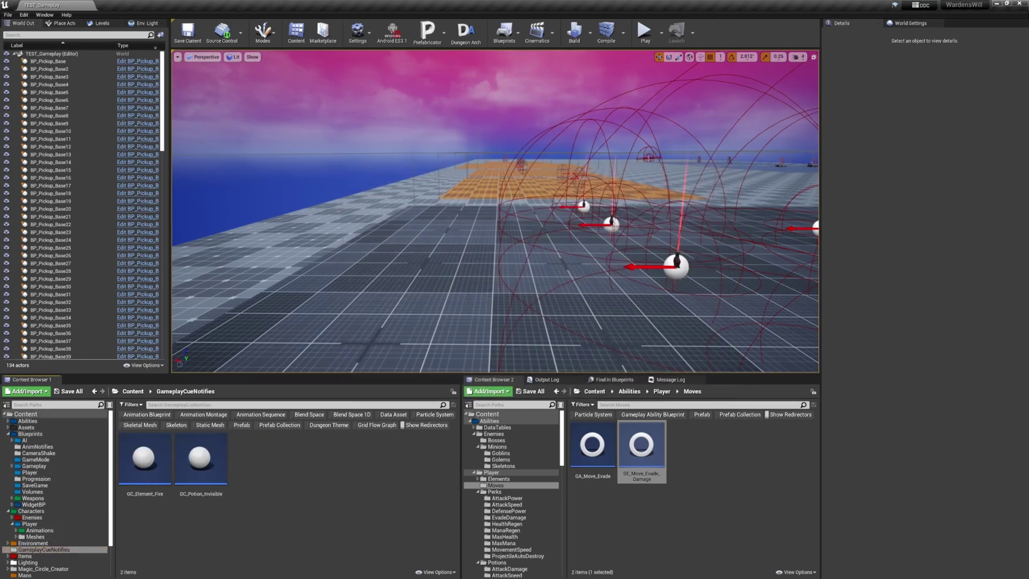
# Open GC_Element_Fire and examine its OnActive function and class defaults.
pyautogui.doubleClick(144, 458)
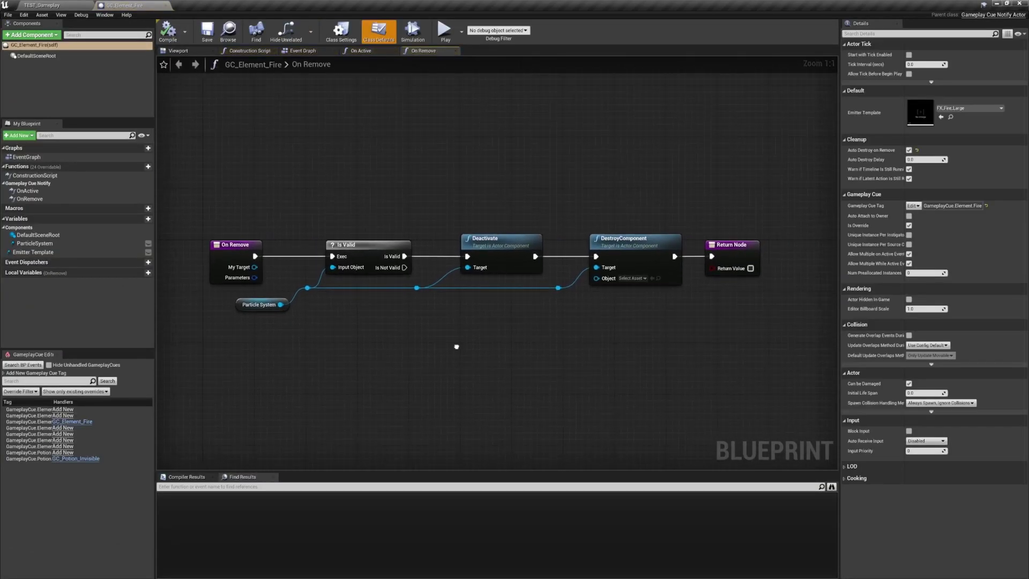
pyautogui.doubleClick(50, 191)
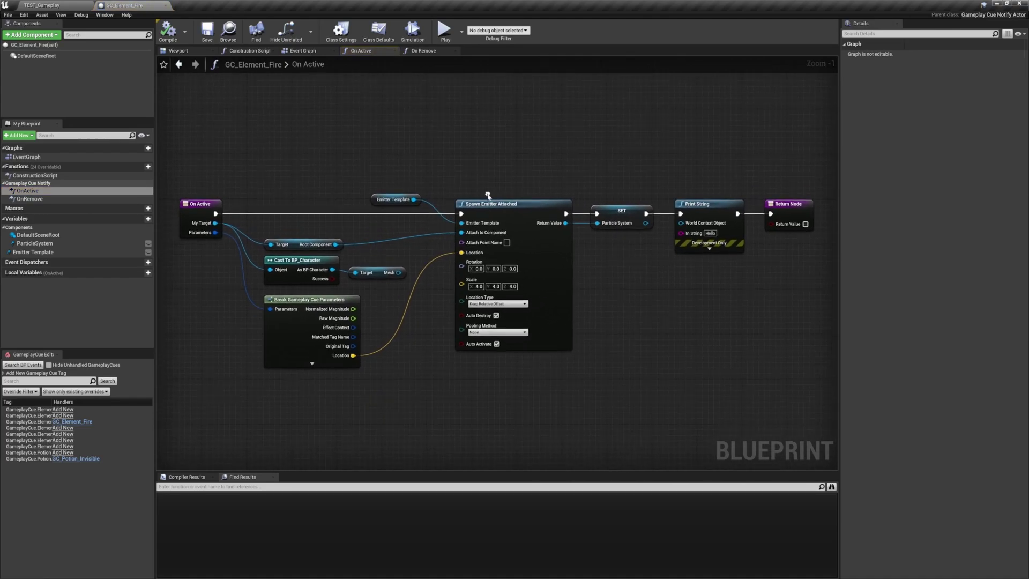
pyautogui.click(386, 36)
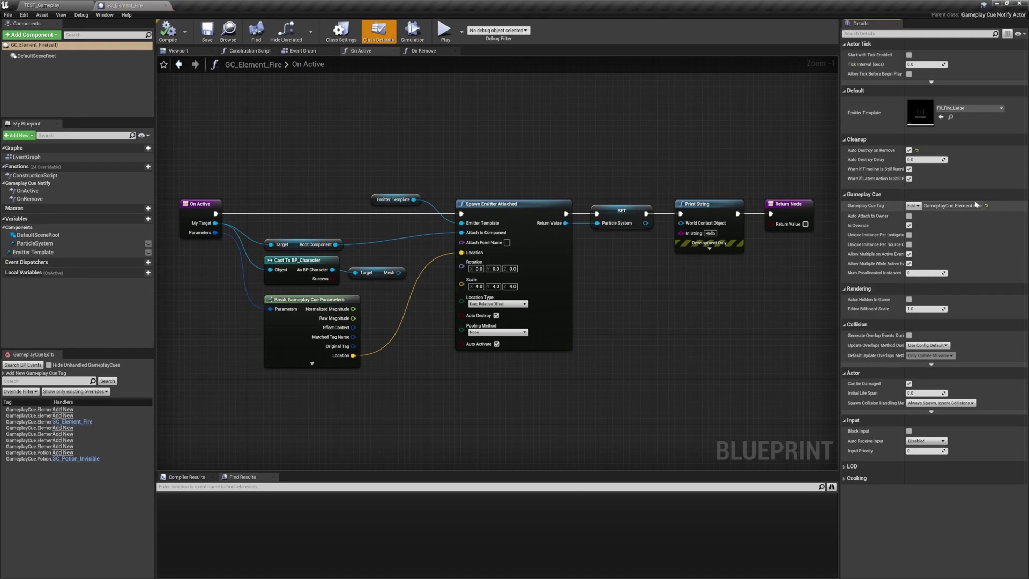
# Return to the level editor, browse to the player's Elements > Fire folder, and inspect the asset beside GA_Element_Fire.
pyautogui.click(63, 5)
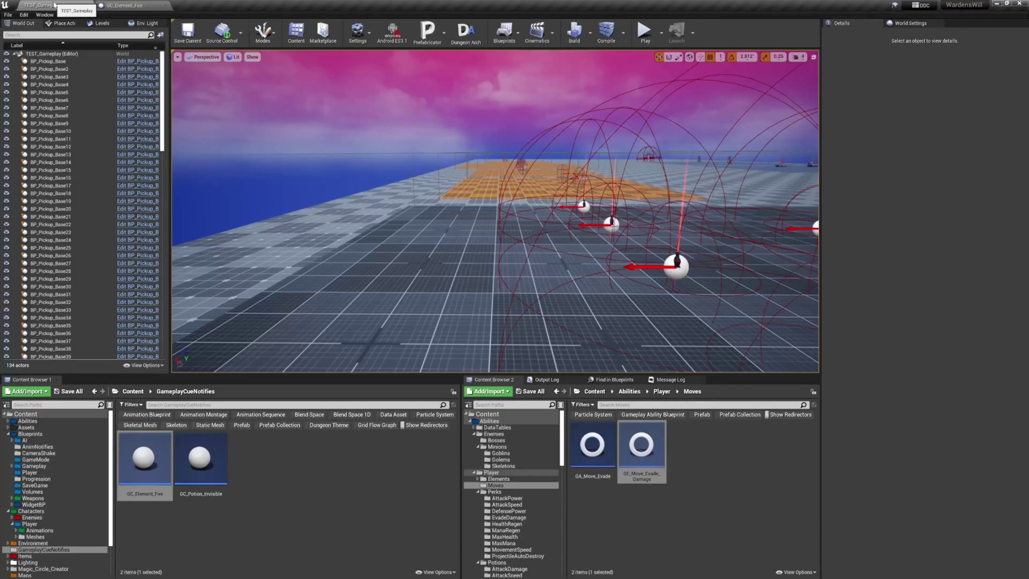
pyautogui.click(506, 421)
pyautogui.doubleClick(696, 449)
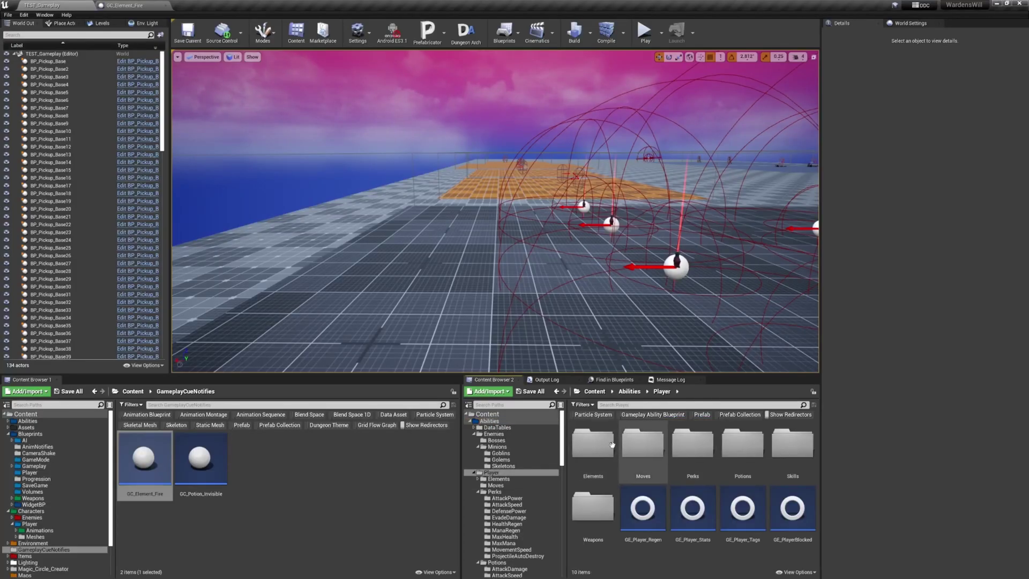
pyautogui.doubleClick(608, 449)
pyautogui.doubleClick(642, 449)
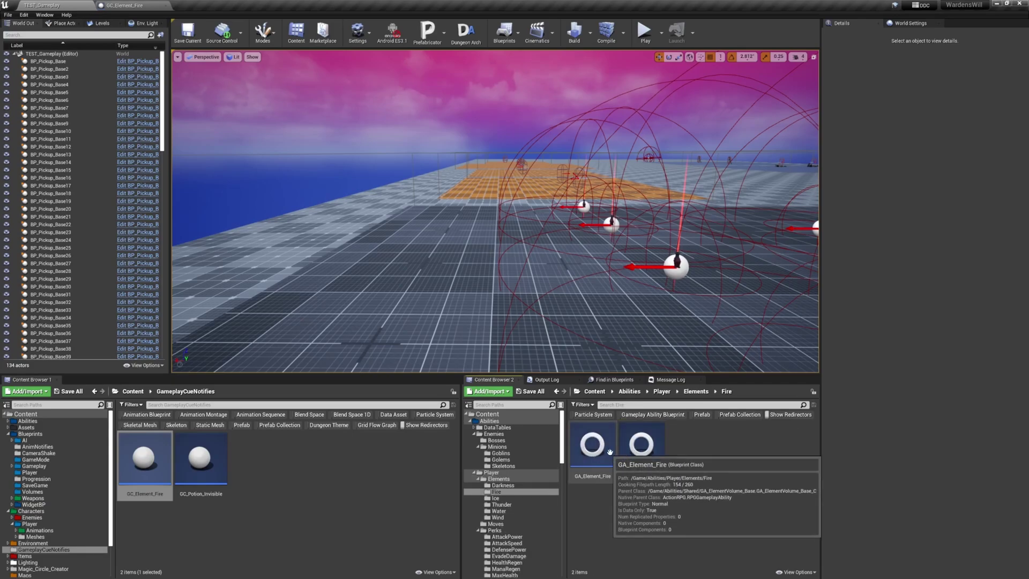
pyautogui.doubleClick(645, 453)
pyautogui.scroll(-10, 627, 406)
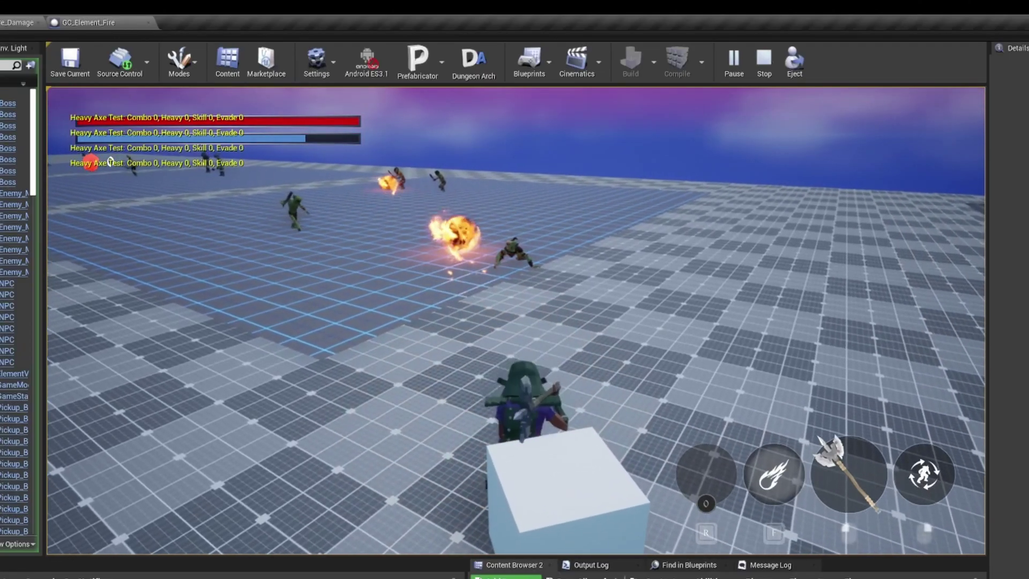
# Playtest the fireball skill against the enemies in the test level while moving forward.
pyautogui.press('f')
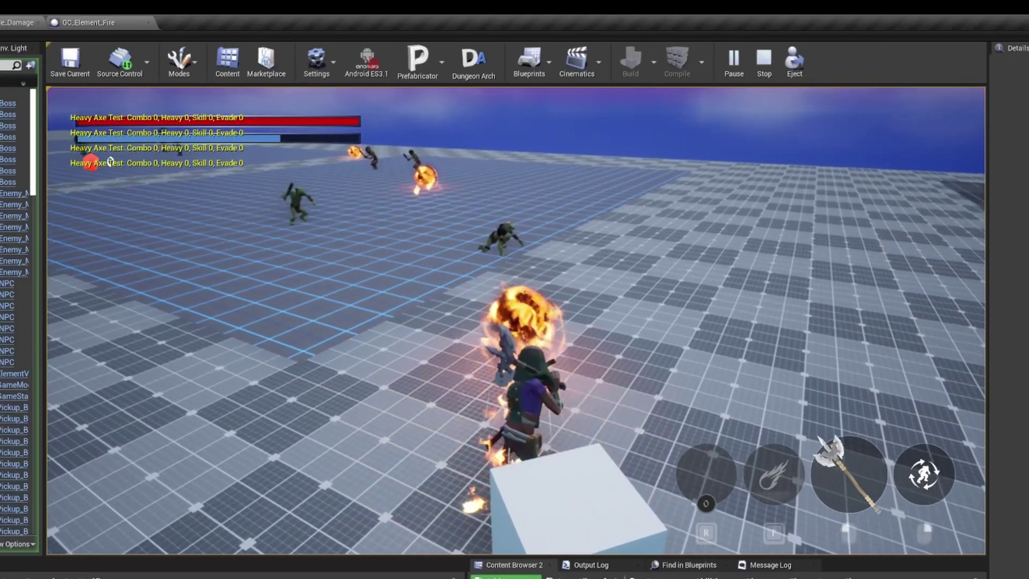
pyautogui.press('w')
pyautogui.press('f')
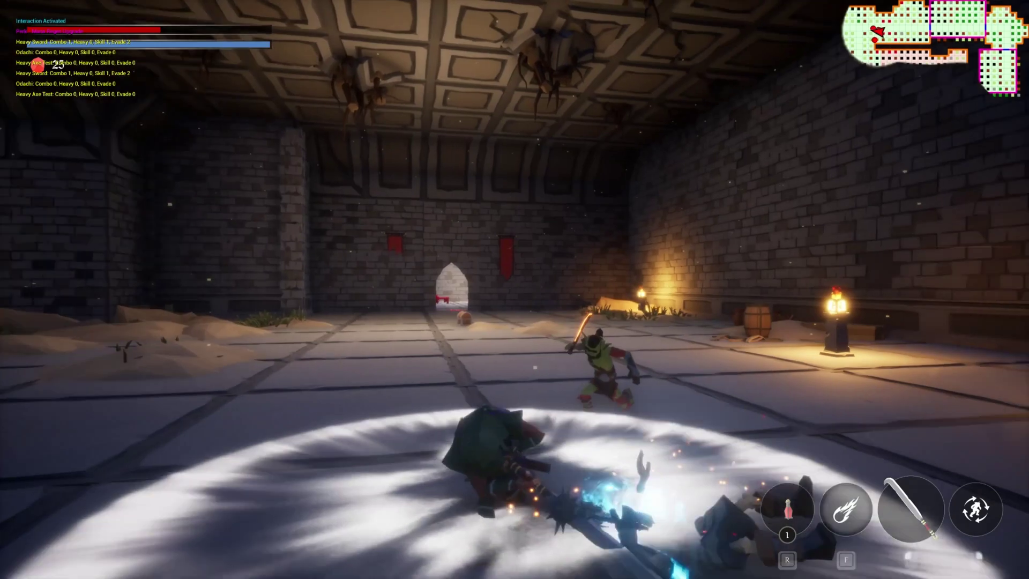
# Fight the dungeon enemy with a melee attack and the equipped skill, moving forward through the hall.
pyautogui.click(514, 290)
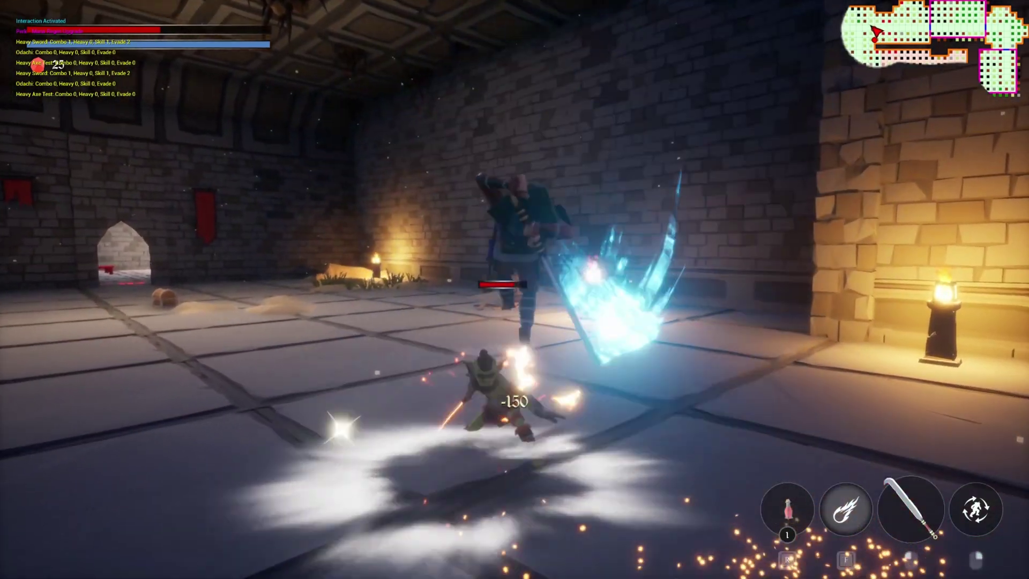
pyautogui.press('f')
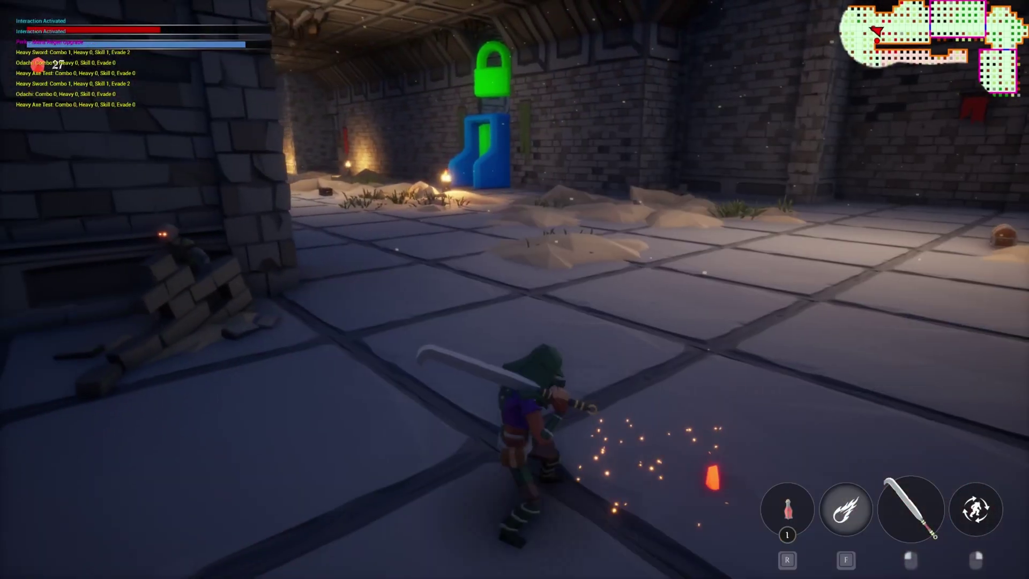
pyautogui.press('w')
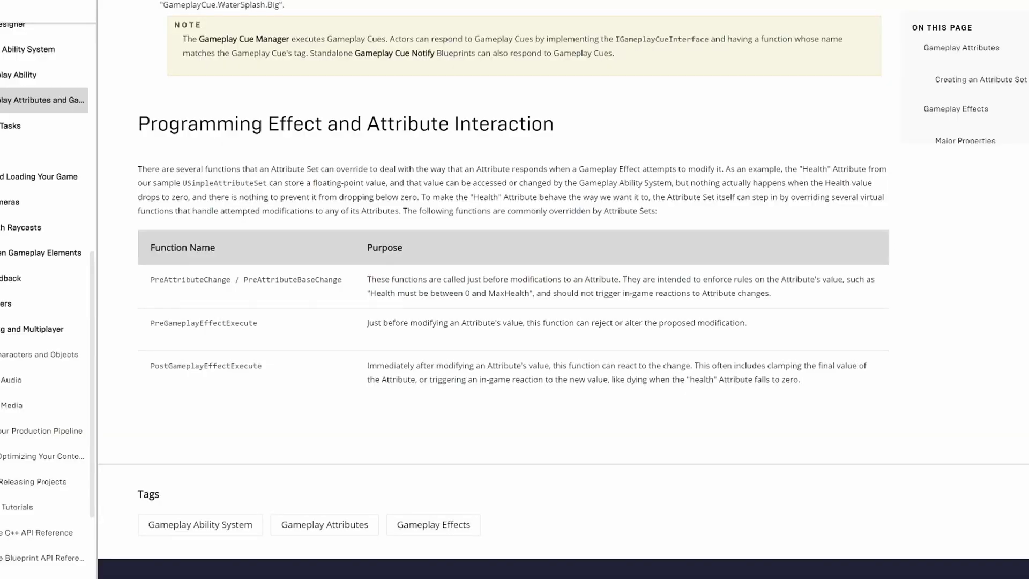
# Switch to the Unreal documentation and highlight PreGameplayEffectExecute in the Programming Effect and Attribute Interaction table.
pyautogui.scroll(-1, 562, 284)
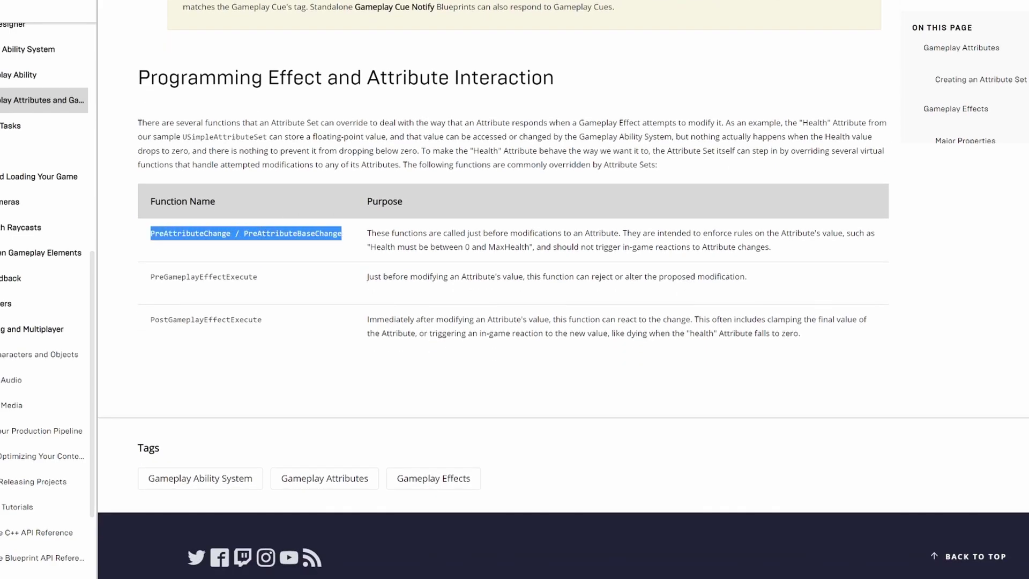
pyautogui.moveTo(151, 278); pyautogui.dragTo(177, 278)
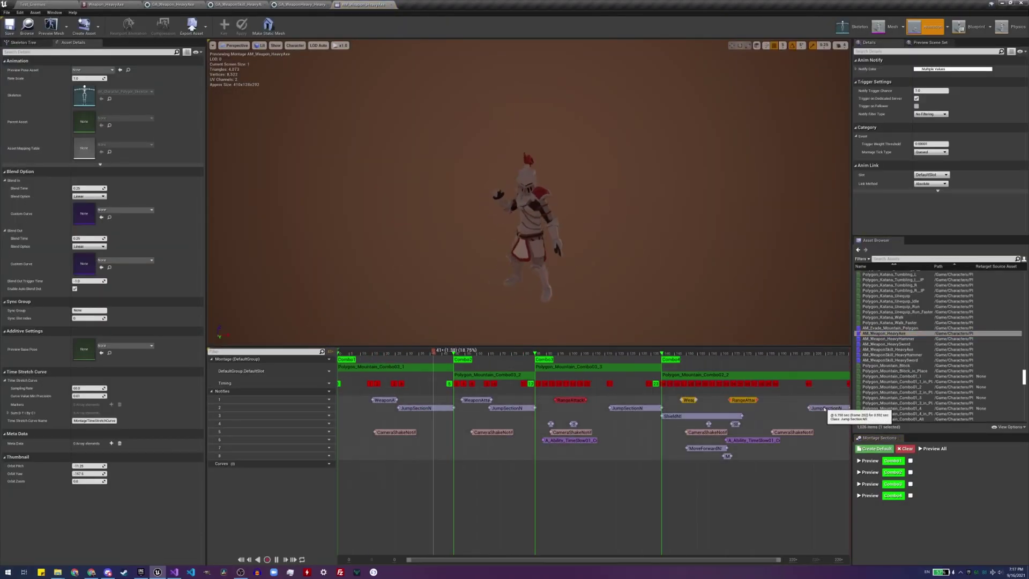
# Copy the notifies of the last combo section in the AM_Weapon_HeavyAxe montage and open its Polygon_Mountain_Combo02_2 animation.
pyautogui.keyDown('shift'); pyautogui.moveTo(823, 416); pyautogui.dragTo(723, 454); pyautogui.keyUp('shift')
pyautogui.rightClick(663, 416)
pyautogui.click(674, 476)
pyautogui.rightClick(675, 375)
pyautogui.click(692, 423)
# Add a notify track to the animation and paste the copied montage notifies into its timeline.
pyautogui.click(326, 359)
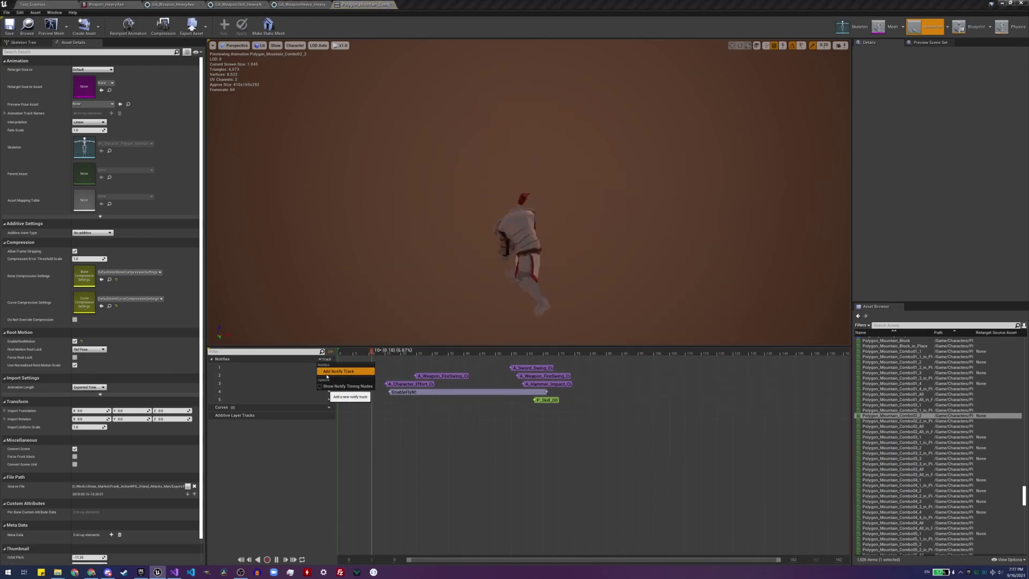
pyautogui.click(327, 371)
pyautogui.rightClick(338, 409)
pyautogui.click(357, 461)
pyautogui.hotkey('ctrl', 'z')
pyautogui.rightClick(339, 410)
pyautogui.click(355, 454)
pyautogui.hotkey('ctrl', 'z')
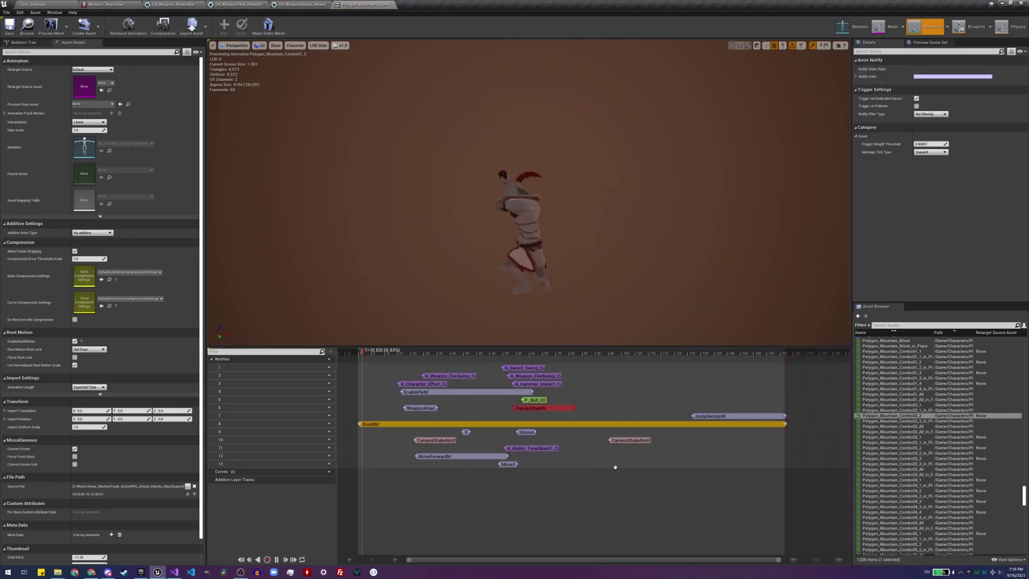
# Replace the first WeaponAttack notify with a copy of the range attack notify and shorten it to match the early strike.
pyautogui.scroll(1, 593, 476)
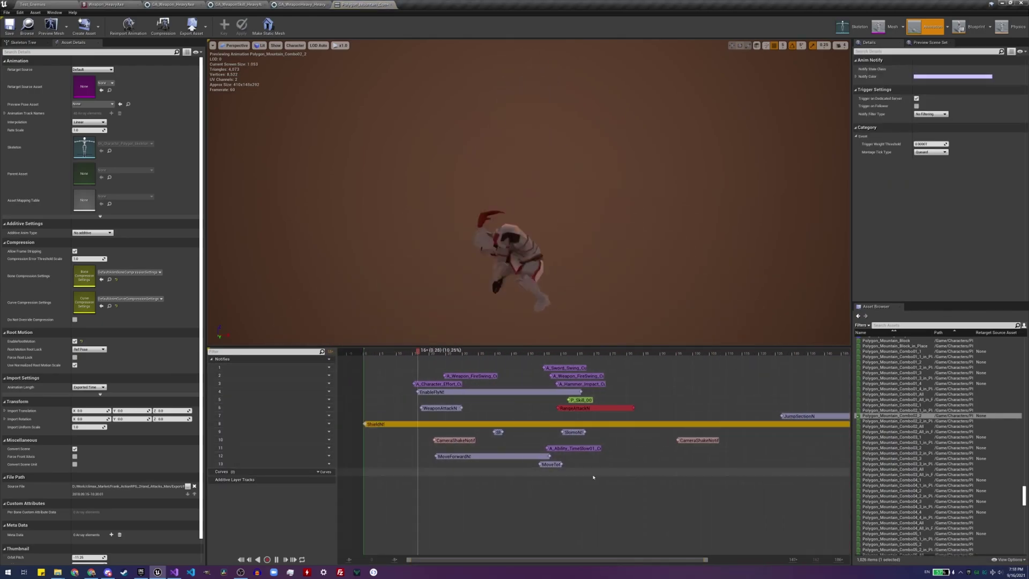
pyautogui.click(594, 407)
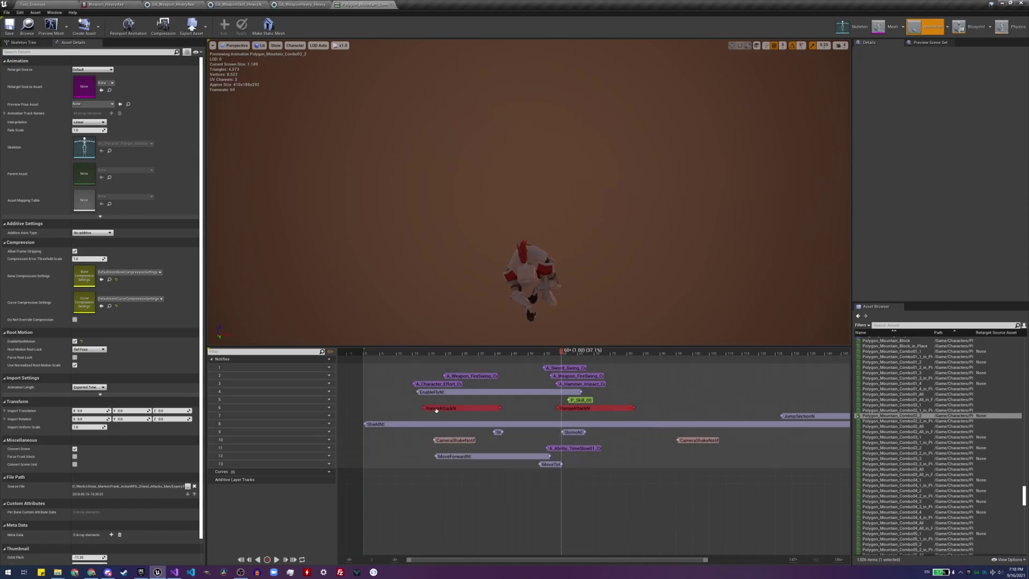
pyautogui.moveTo(413, 508); pyautogui.dragTo(433, 503)
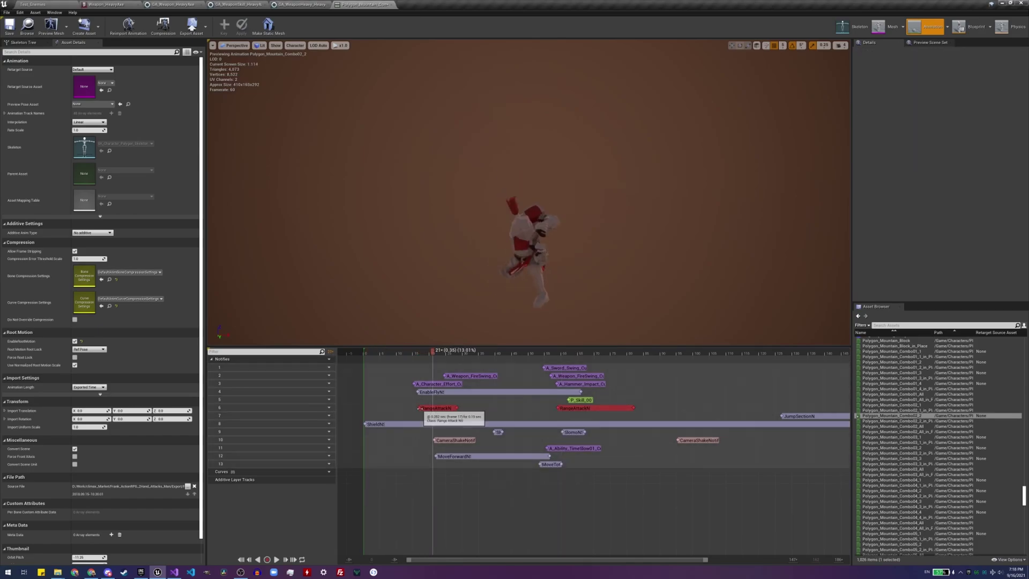
pyautogui.moveTo(420, 408); pyautogui.dragTo(425, 408)
pyautogui.moveTo(439, 496); pyautogui.dragTo(417, 496)
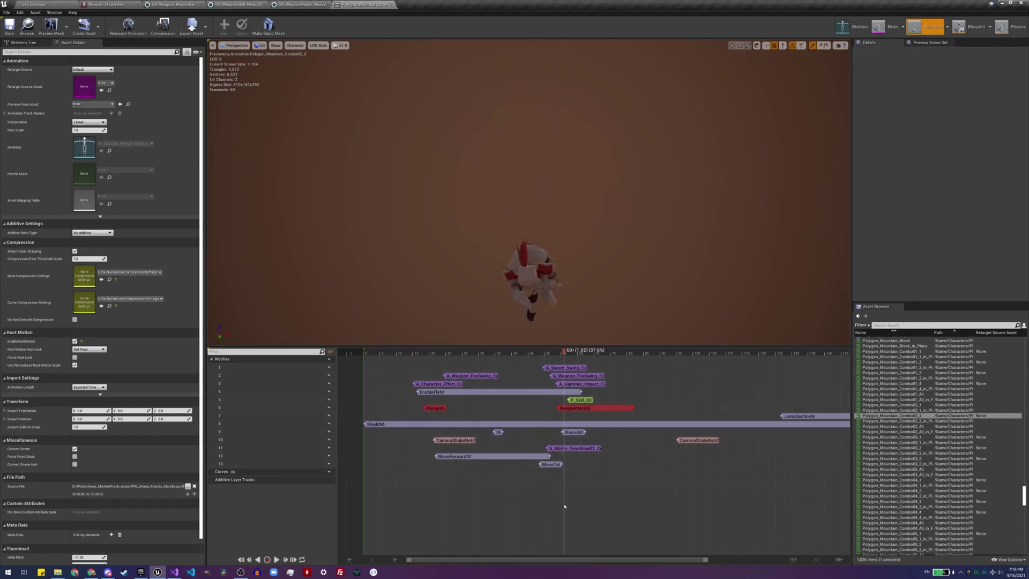
# Copy the skill particle effect notify to the early strike and align both particle notifies with their range attack notifies.
pyautogui.click(580, 400)
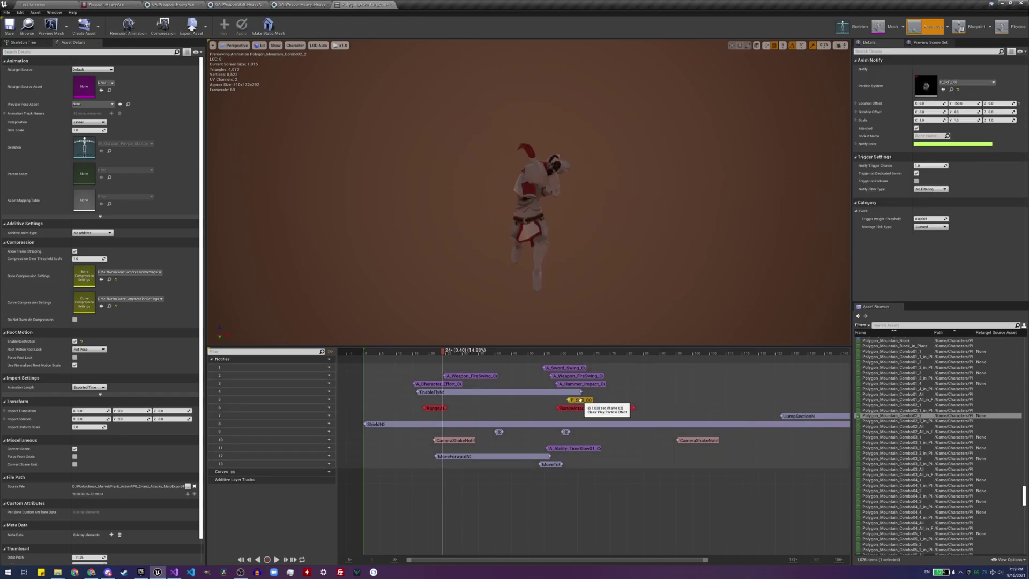
pyautogui.hotkey('ctrl', 'c')
pyautogui.hotkey('ctrl', 'v')
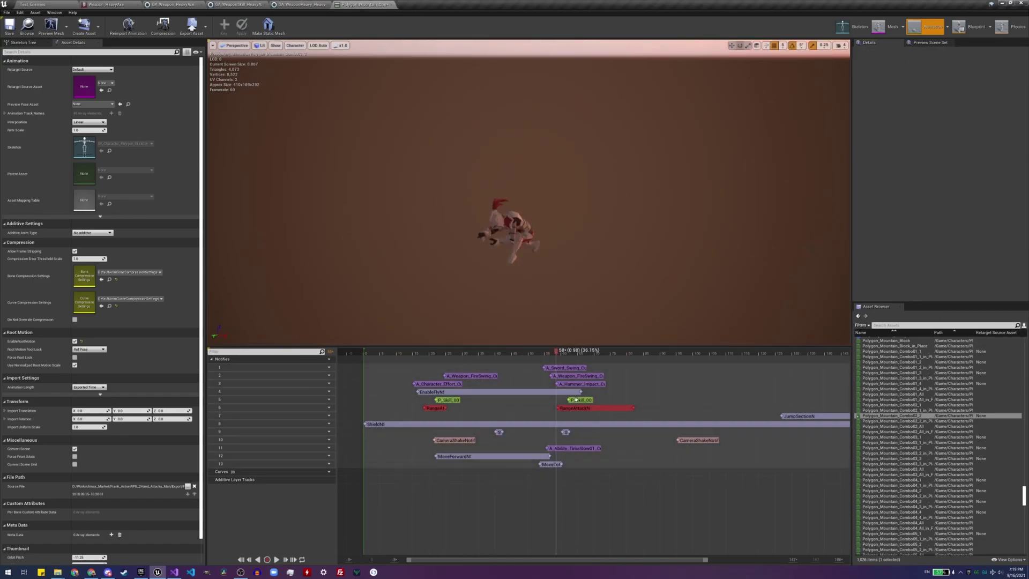
pyautogui.moveTo(575, 399); pyautogui.dragTo(564, 400)
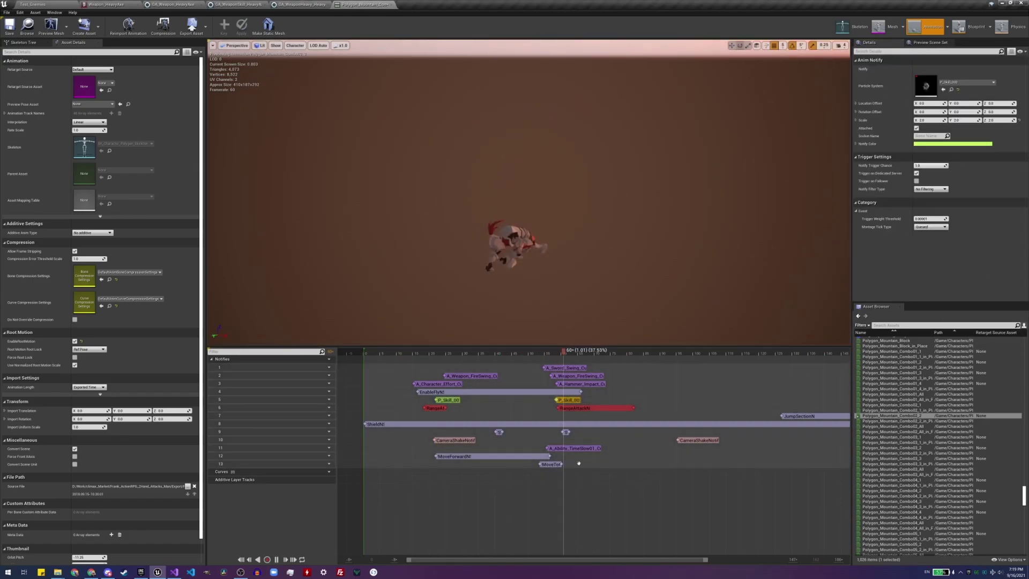
pyautogui.moveTo(443, 400); pyautogui.dragTo(438, 400)
pyautogui.click(414, 514)
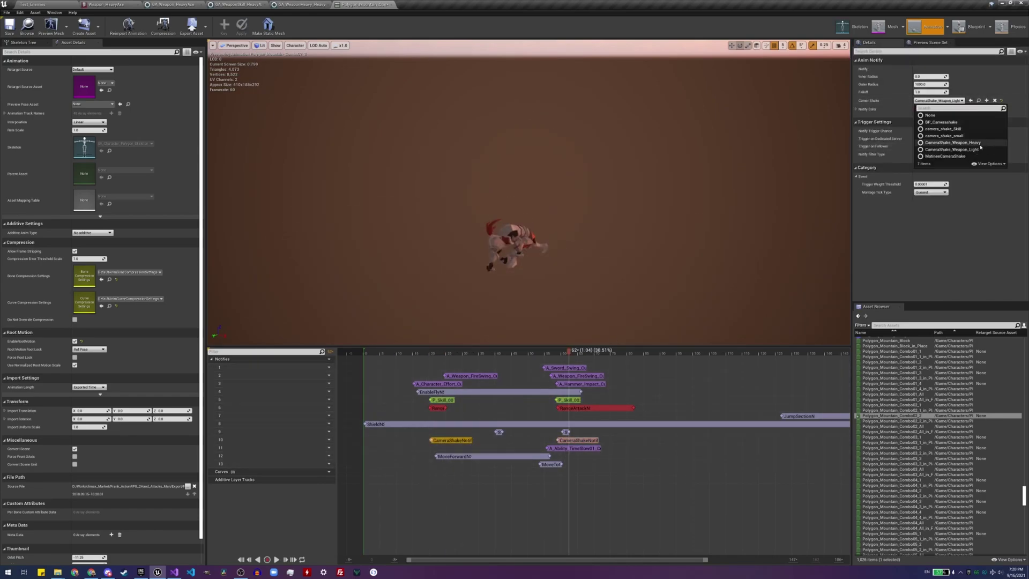
# Playtest the light sword attack and cast the equipped skill at the approaching group of enemies.
pyautogui.click(703, 239)
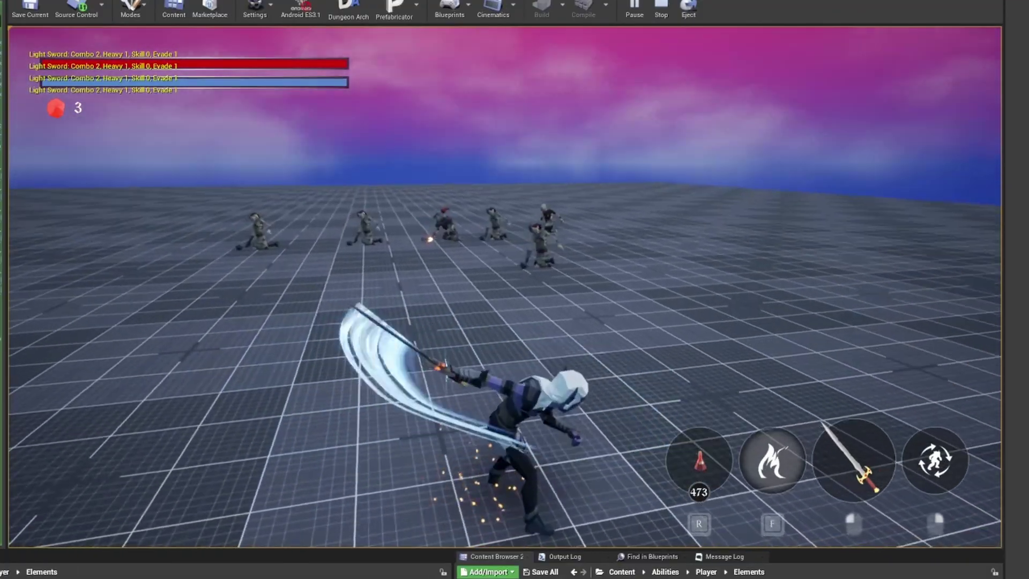
pyautogui.press('f')
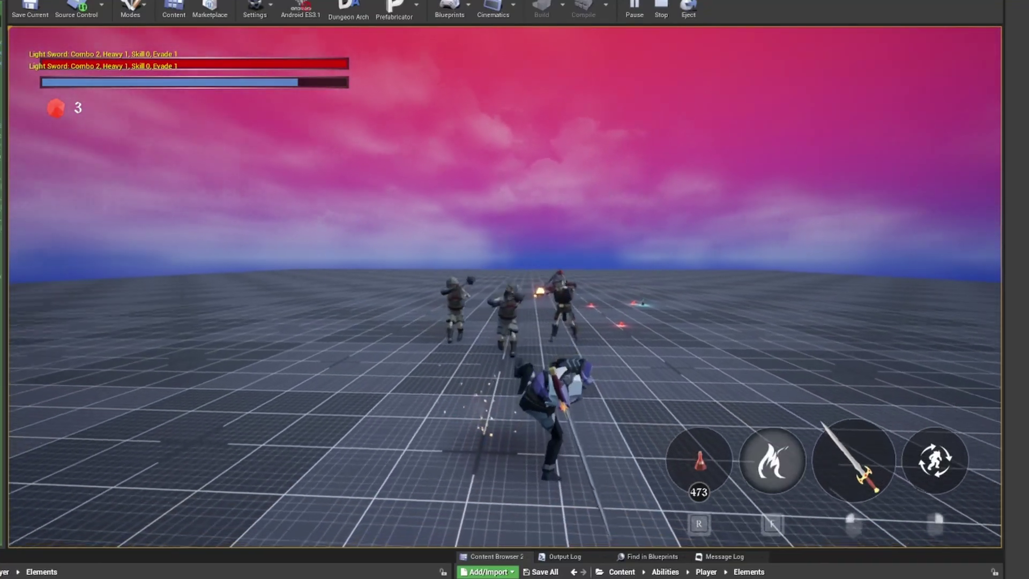
pyautogui.press('f')
pyautogui.press('Escape')
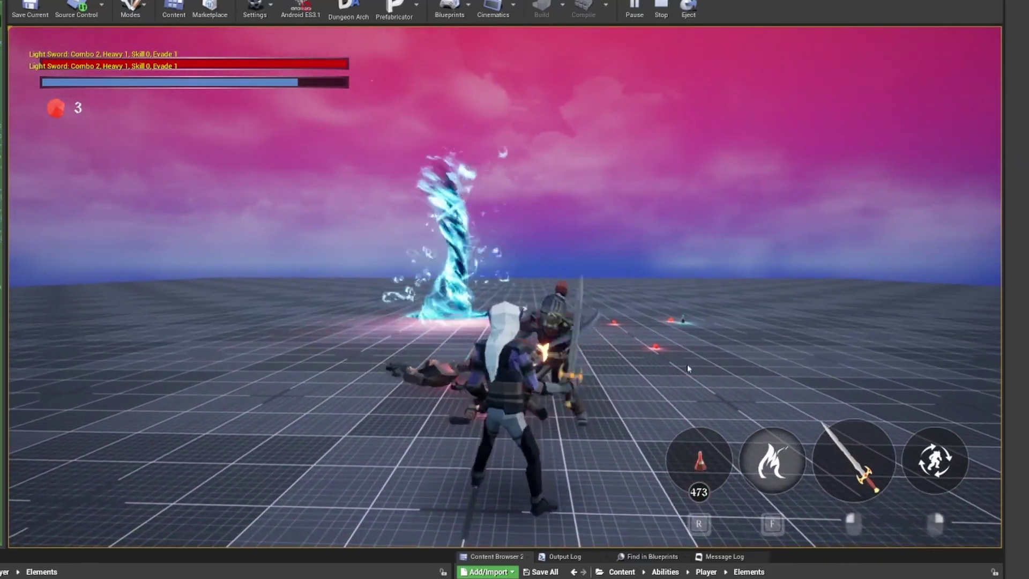